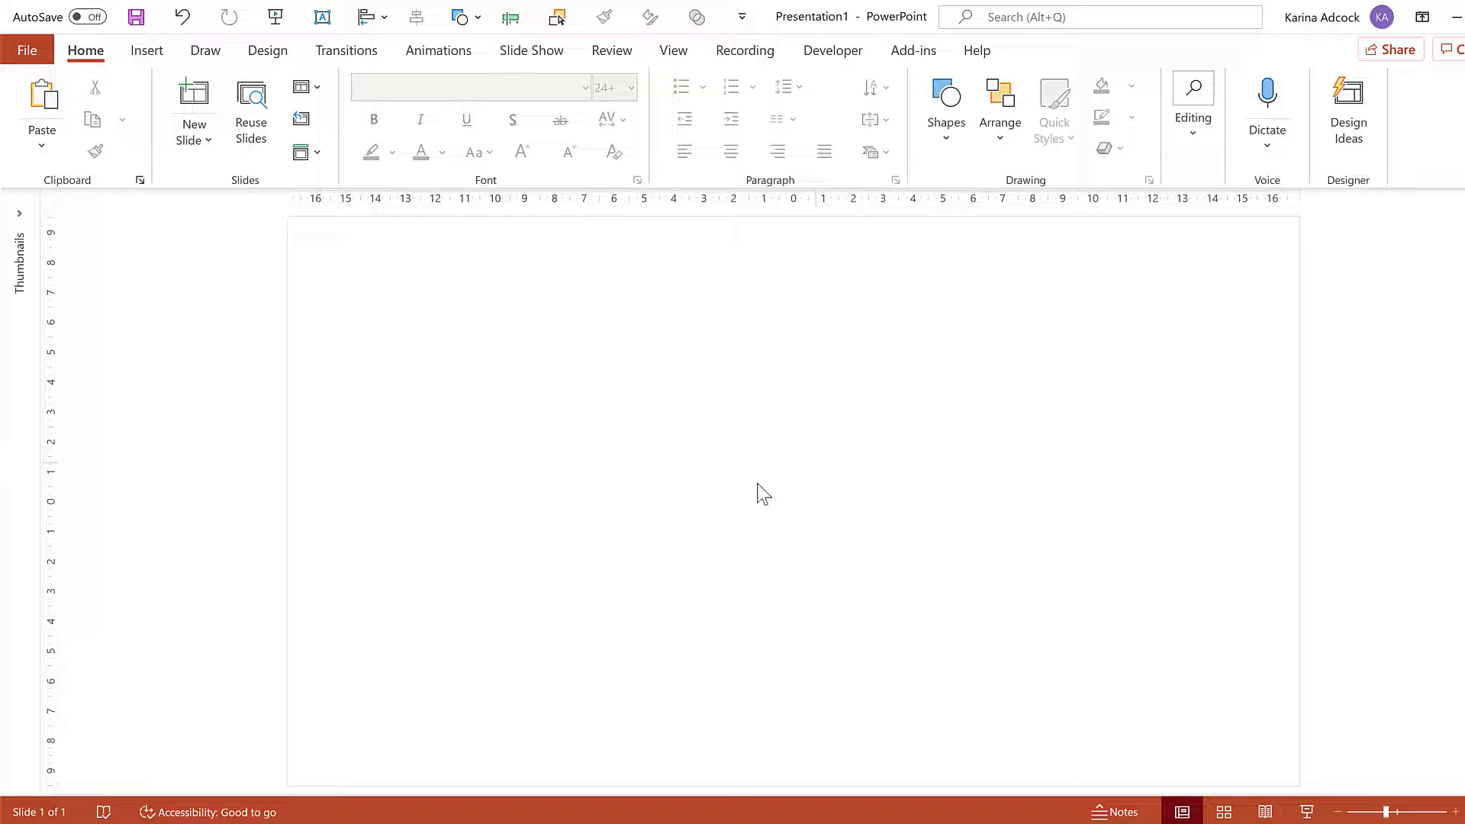
# Draw an 8.37 cm blue circle with the Oval shape near the slide's top-left
pyautogui.click(944, 107)
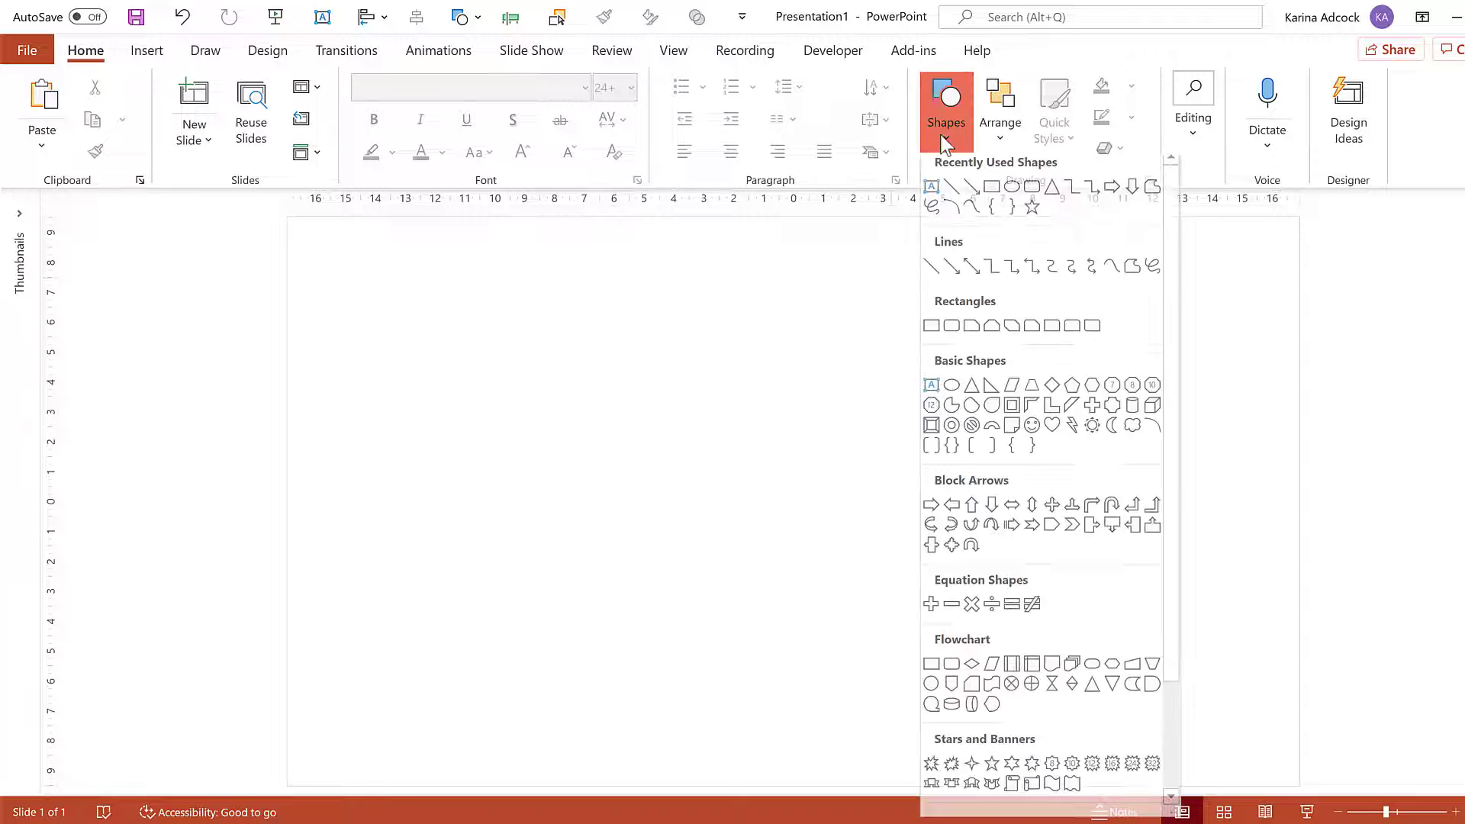
pyautogui.click(950, 392)
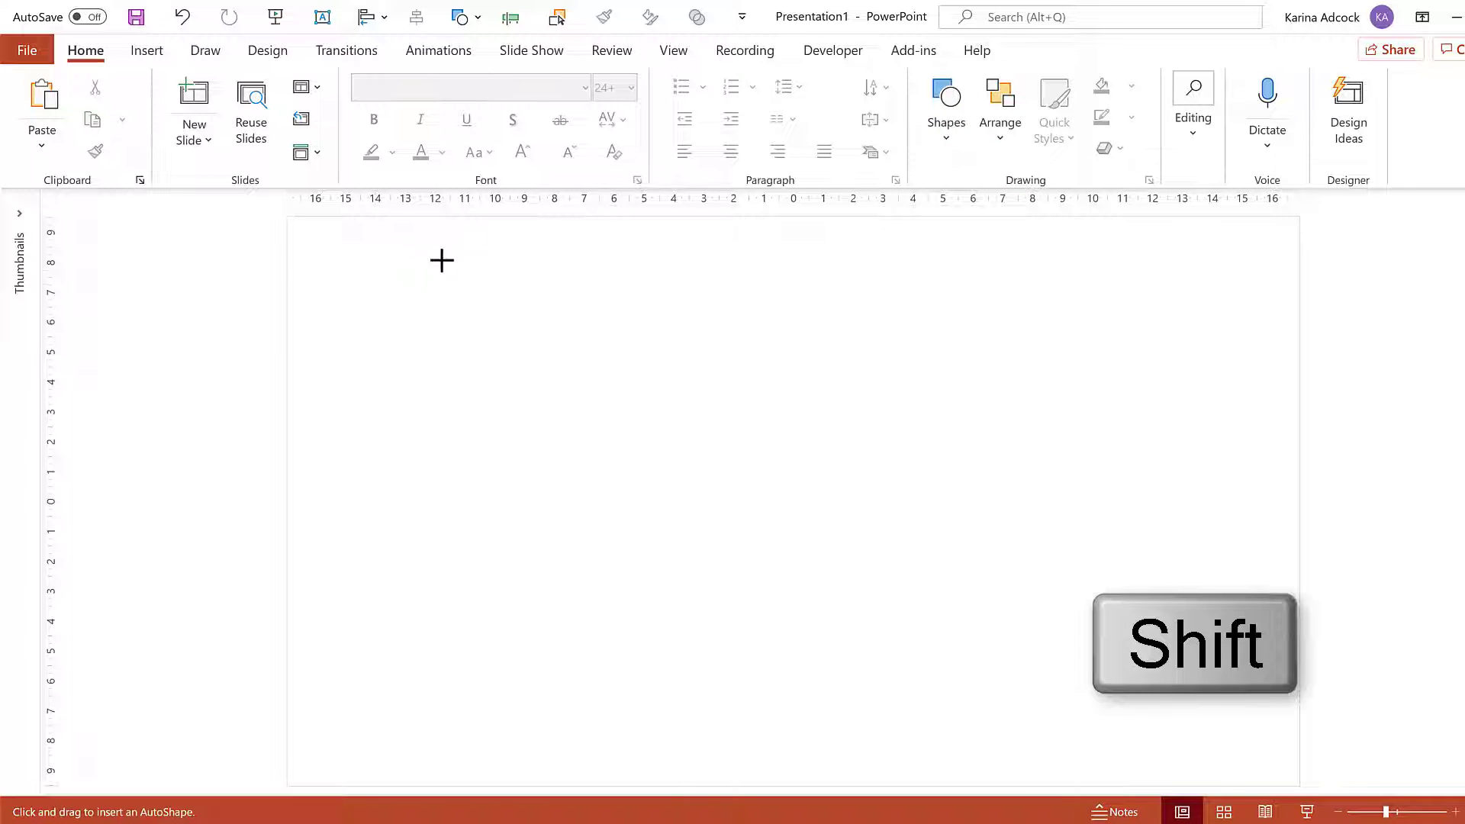
pyautogui.moveTo(421, 250); pyautogui.dragTo(672, 418)
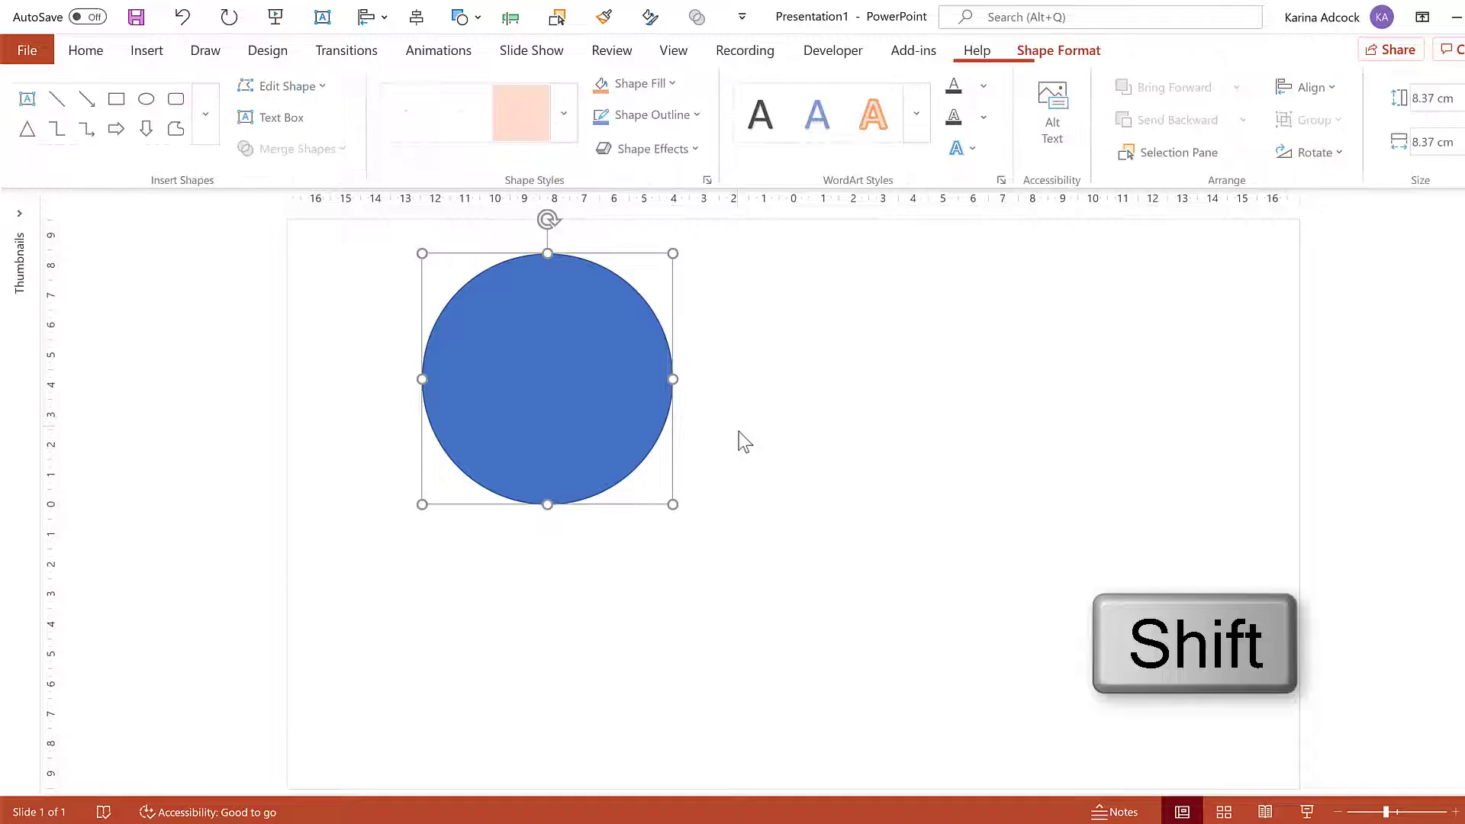
# Apply a Wheel entrance with a 5-second duration to the circle and preview it
pyautogui.click(439, 52)
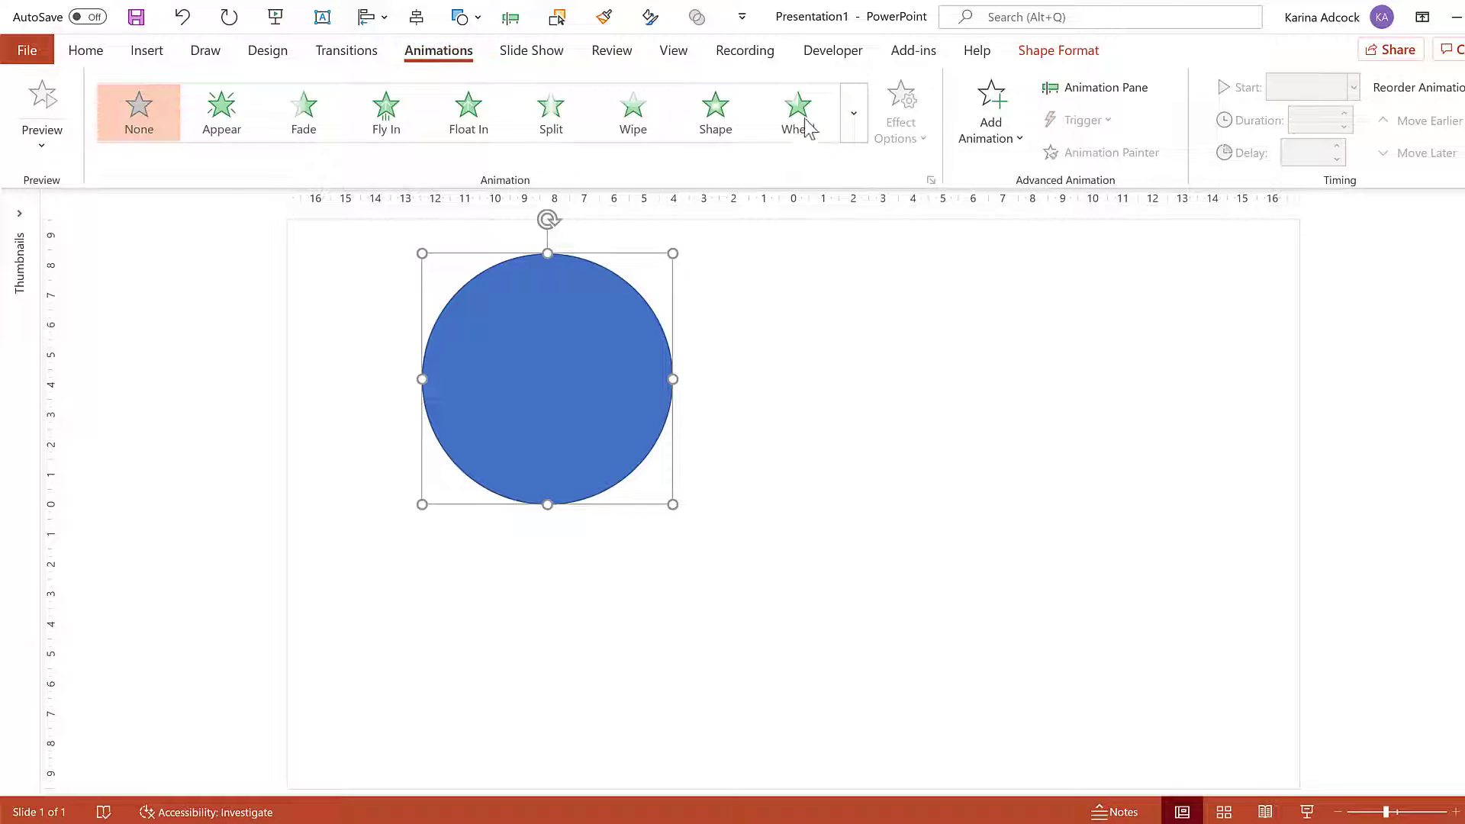
pyautogui.click(807, 128)
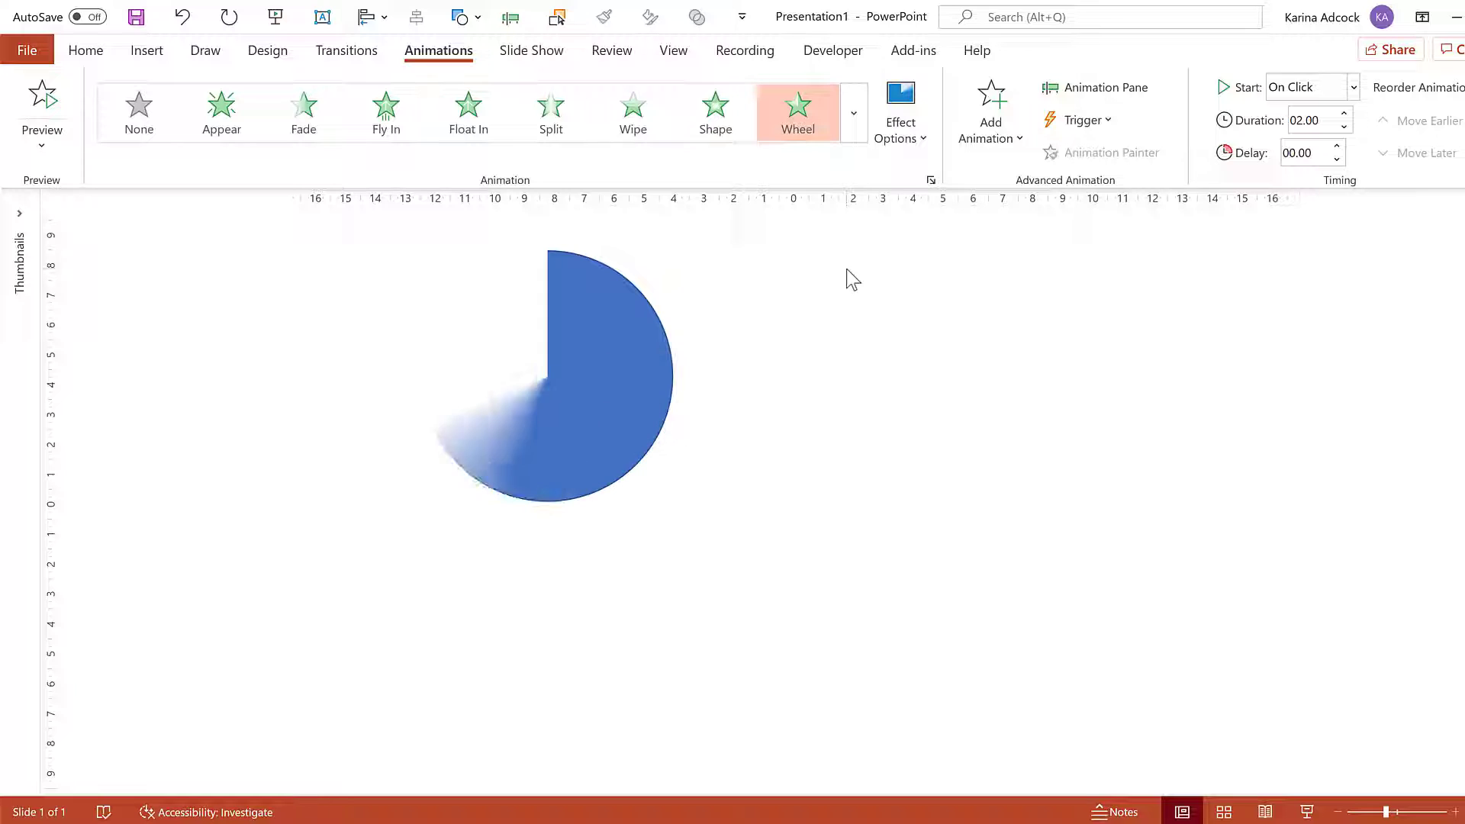
pyautogui.doubleClick(1305, 120)
pyautogui.write('5')
pyautogui.press('Return')
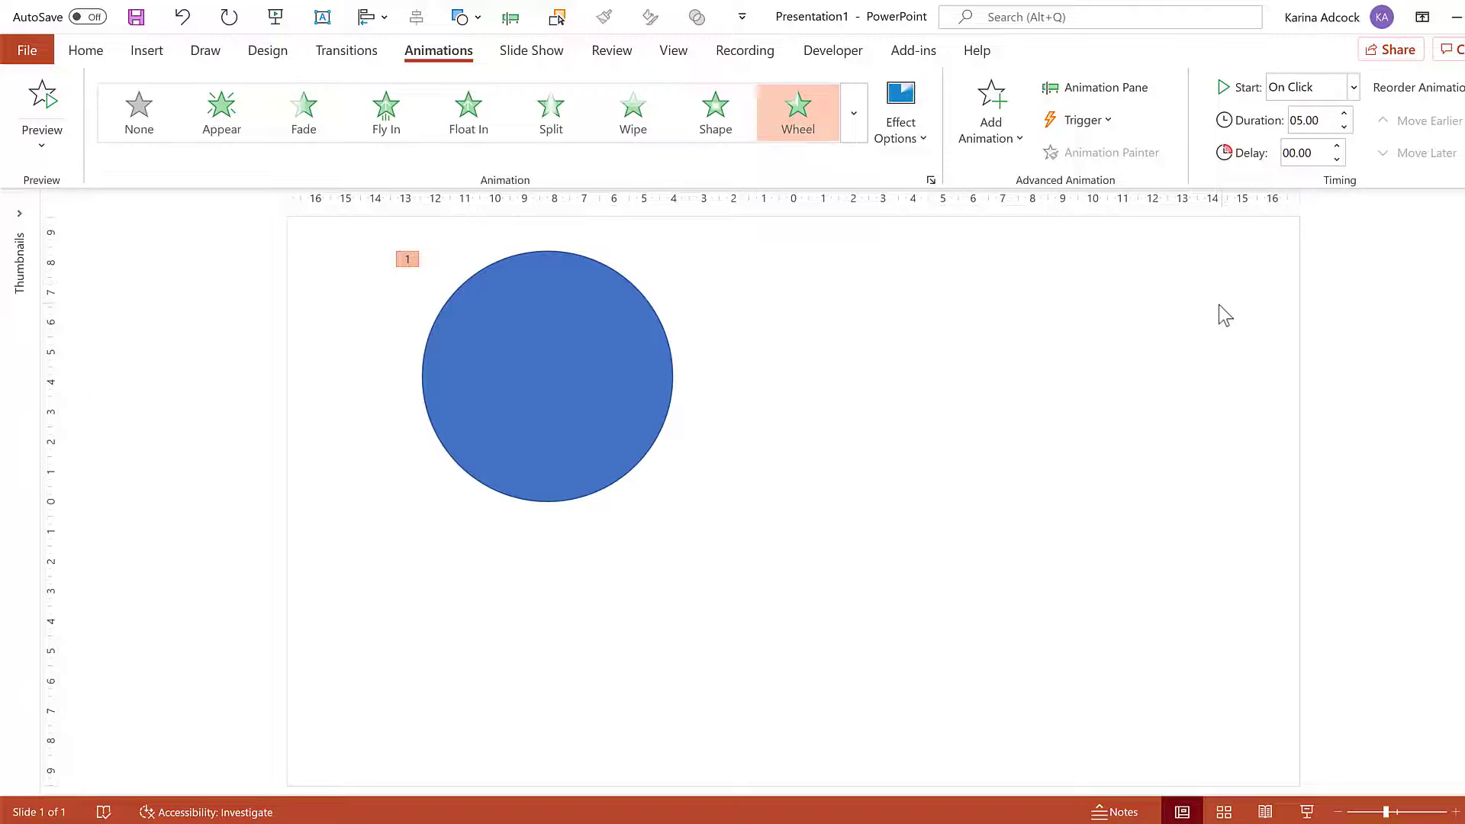
pyautogui.click(44, 101)
# Draw a long 1.57 × 28.83 cm rectangle bar across the slide below the circle
pyautogui.click(134, 52)
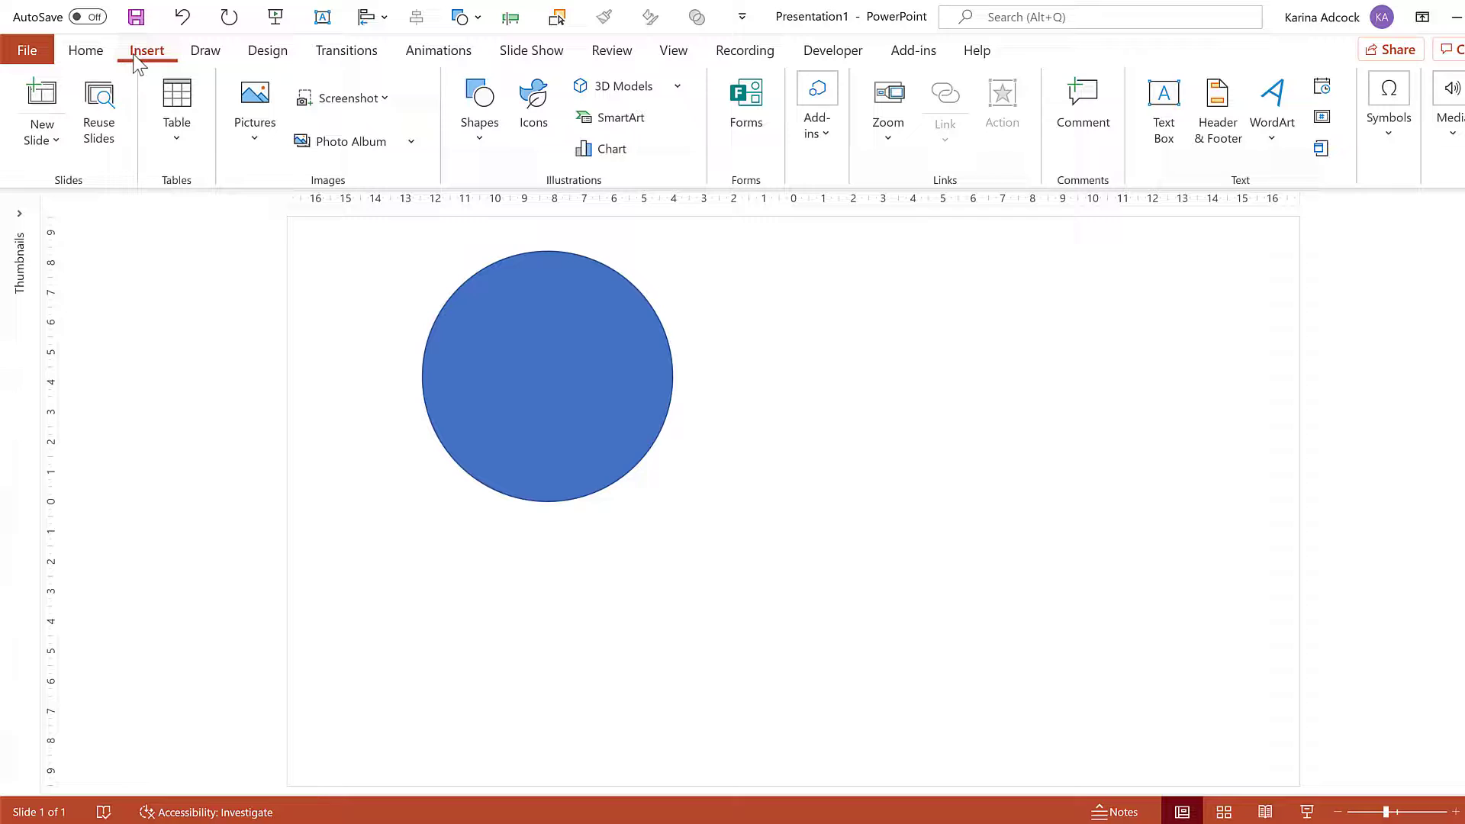
pyautogui.click(472, 104)
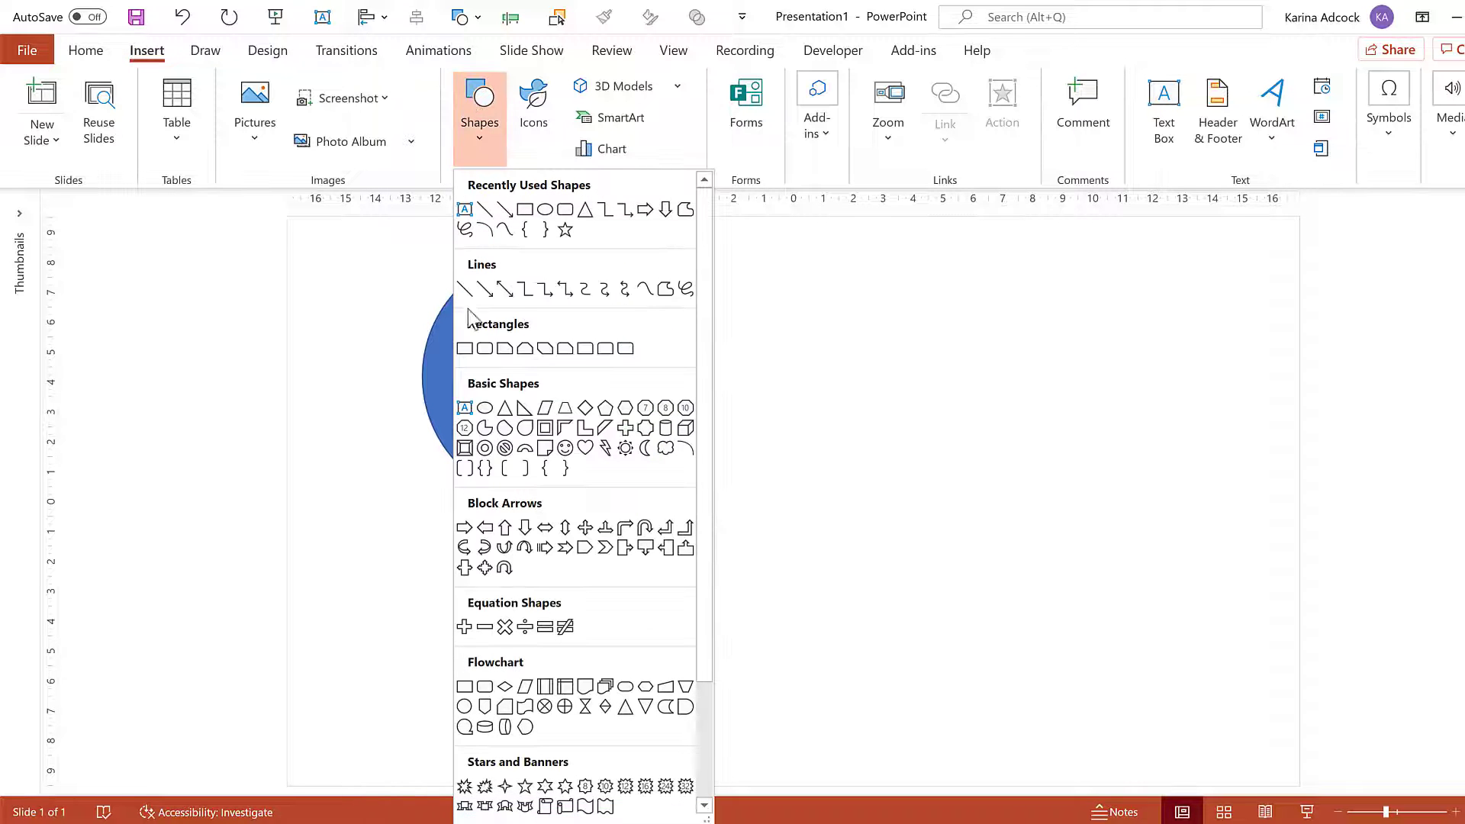
pyautogui.click(462, 350)
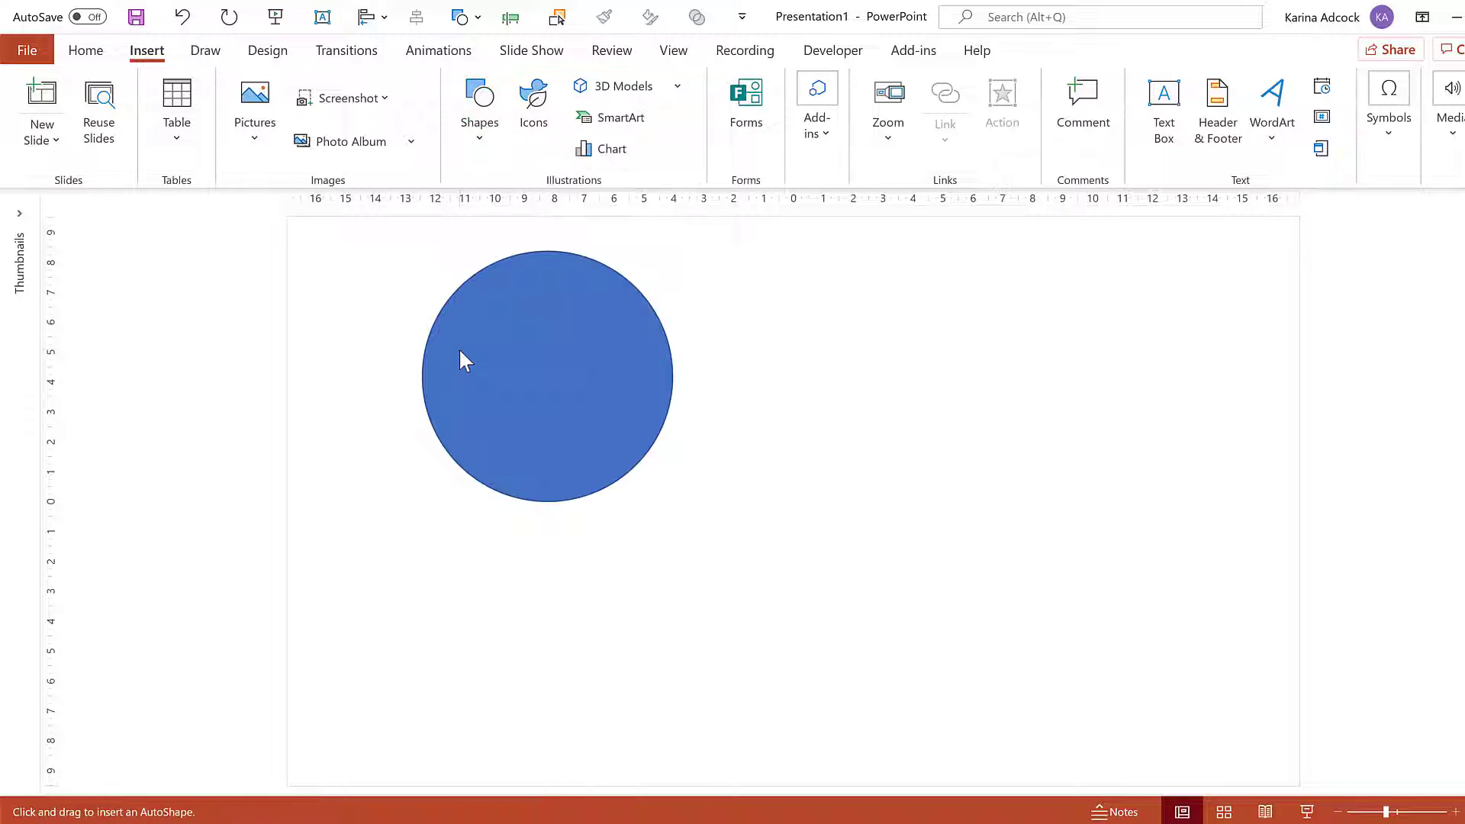
pyautogui.moveTo(356, 560); pyautogui.dragTo(1218, 609)
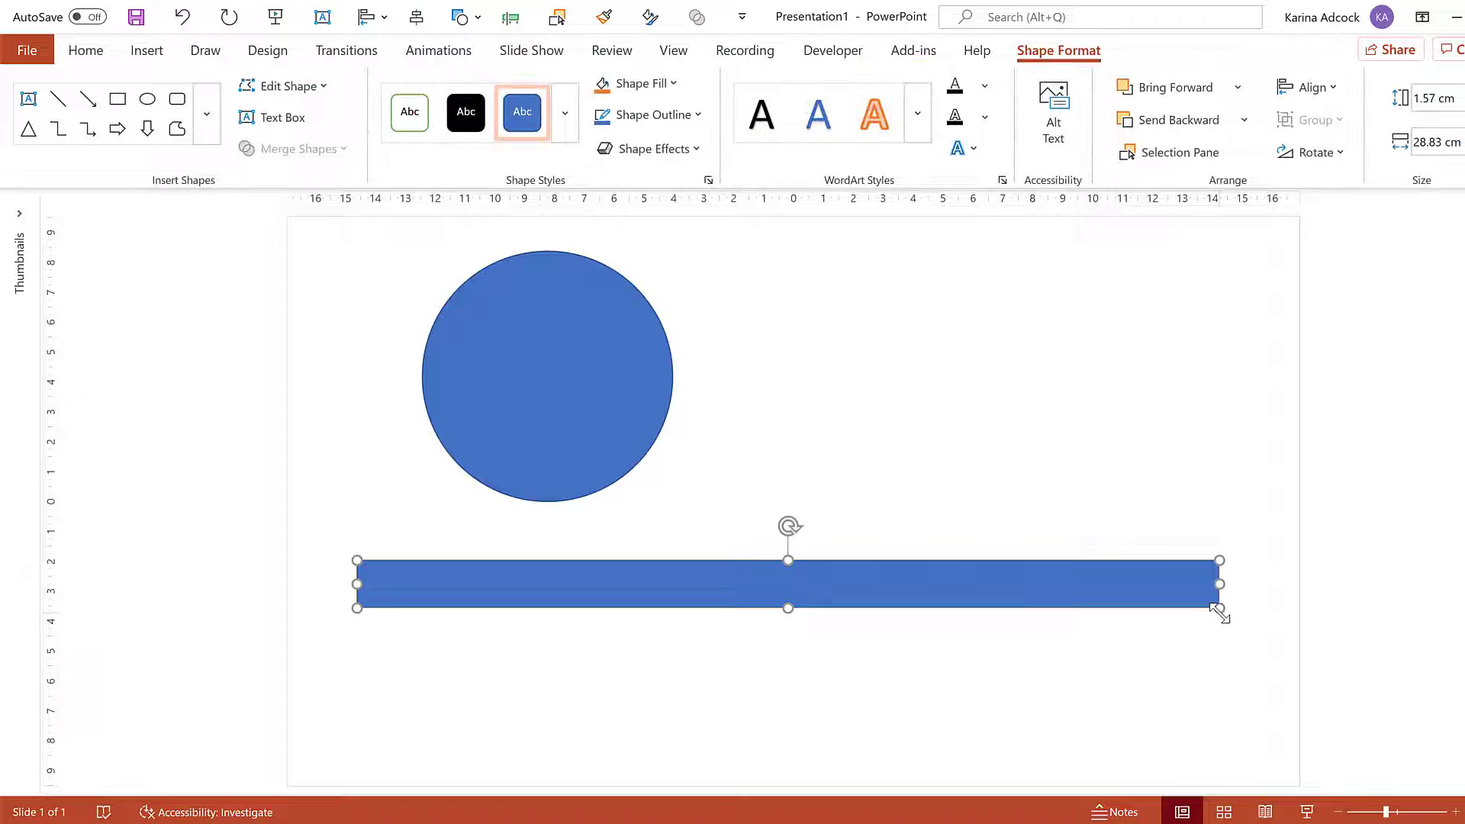
# Give the bar a 5-second Wipe entrance From Left and show the Animation Pane
pyautogui.click(427, 52)
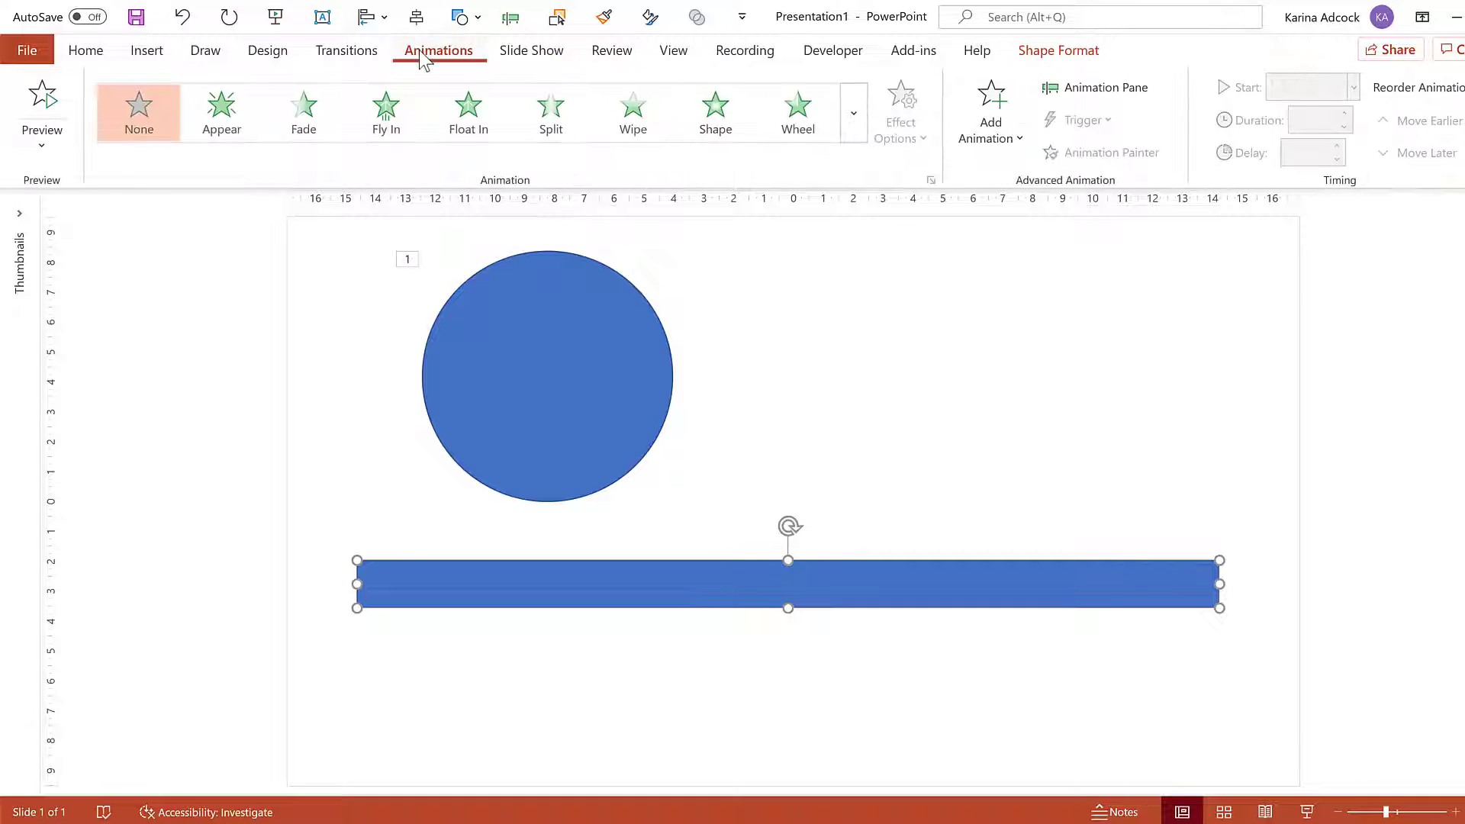
pyautogui.click(633, 112)
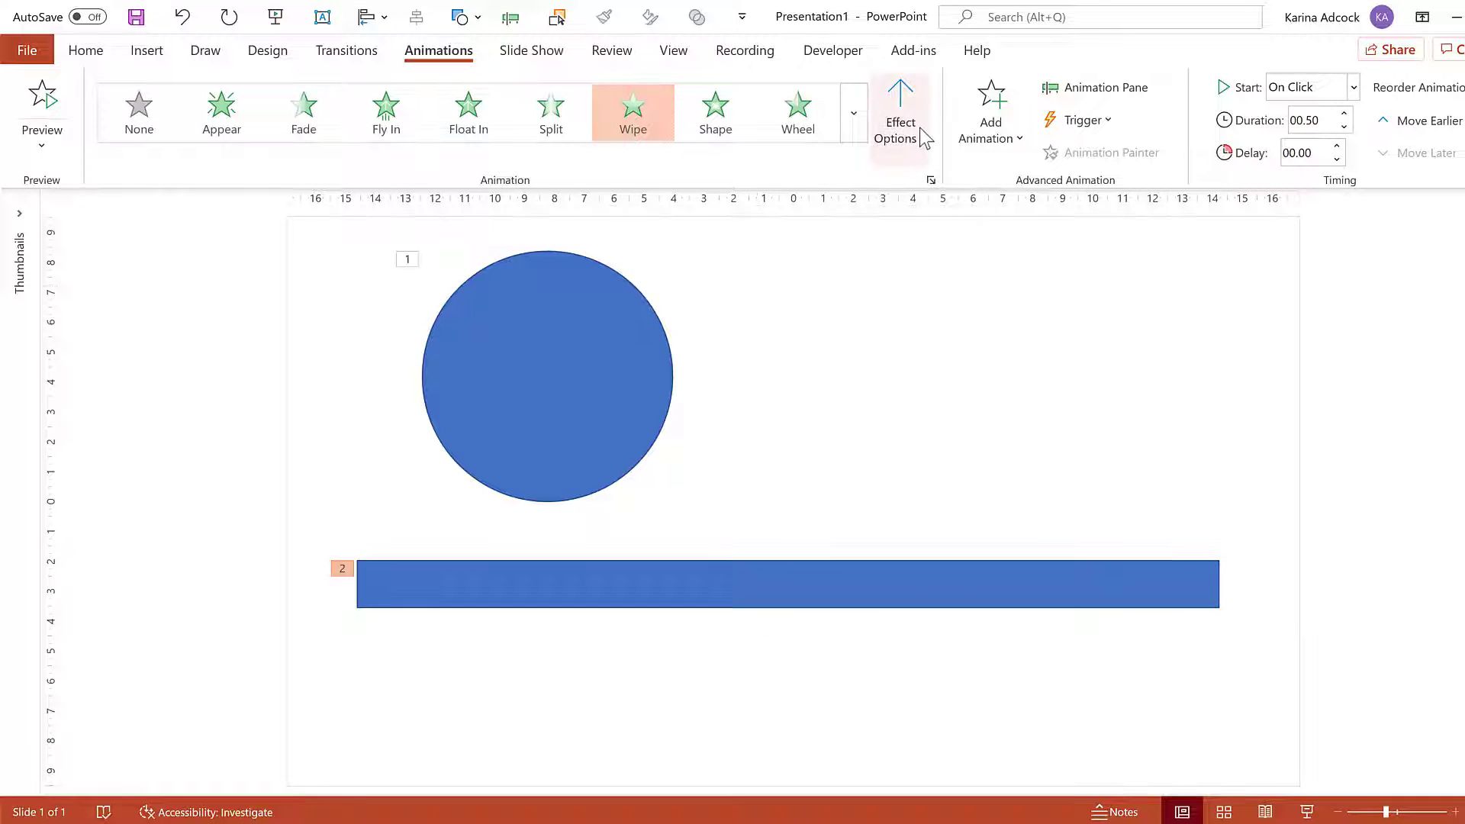
pyautogui.click(910, 111)
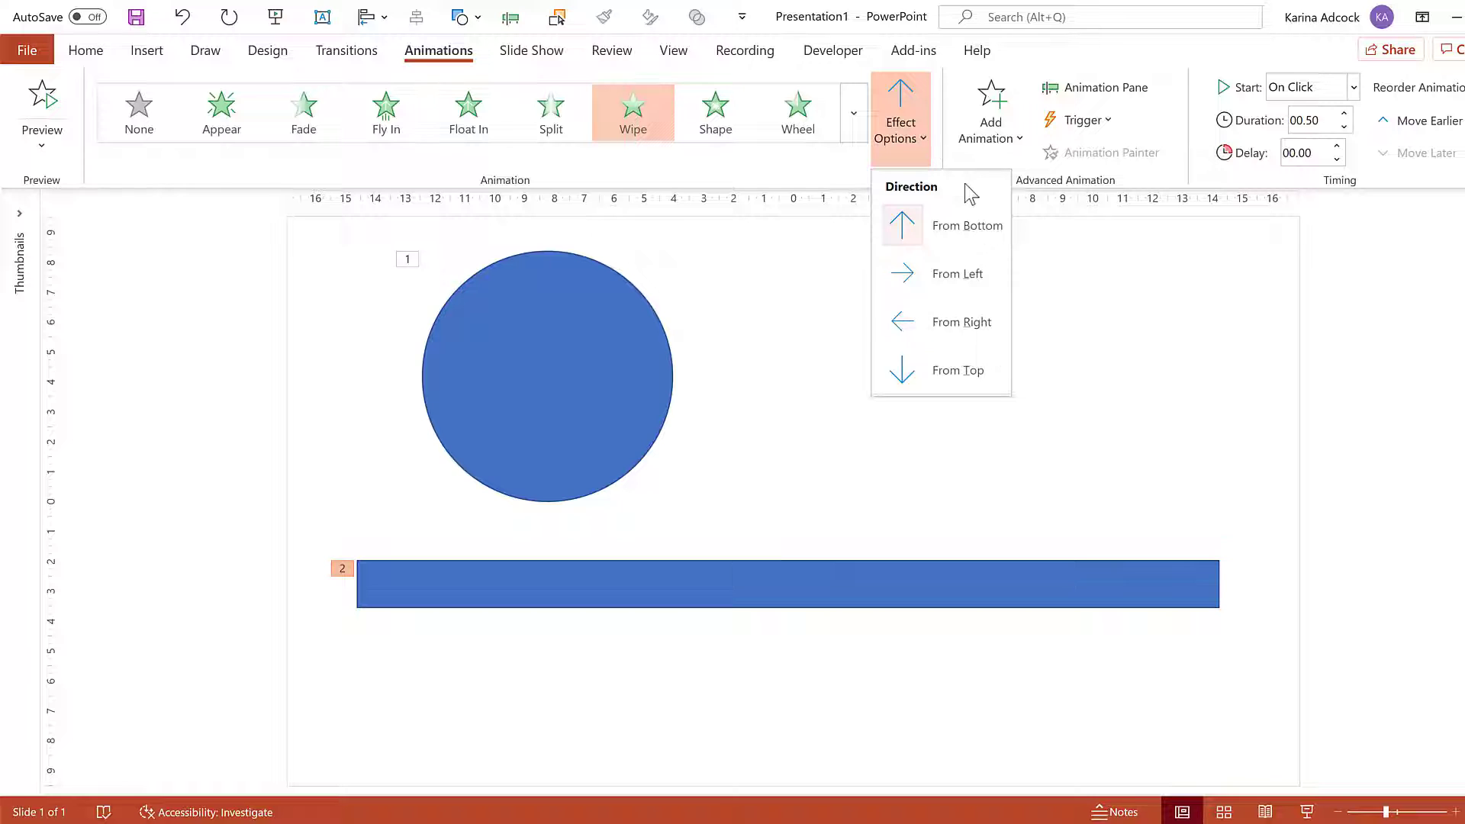
pyautogui.click(982, 278)
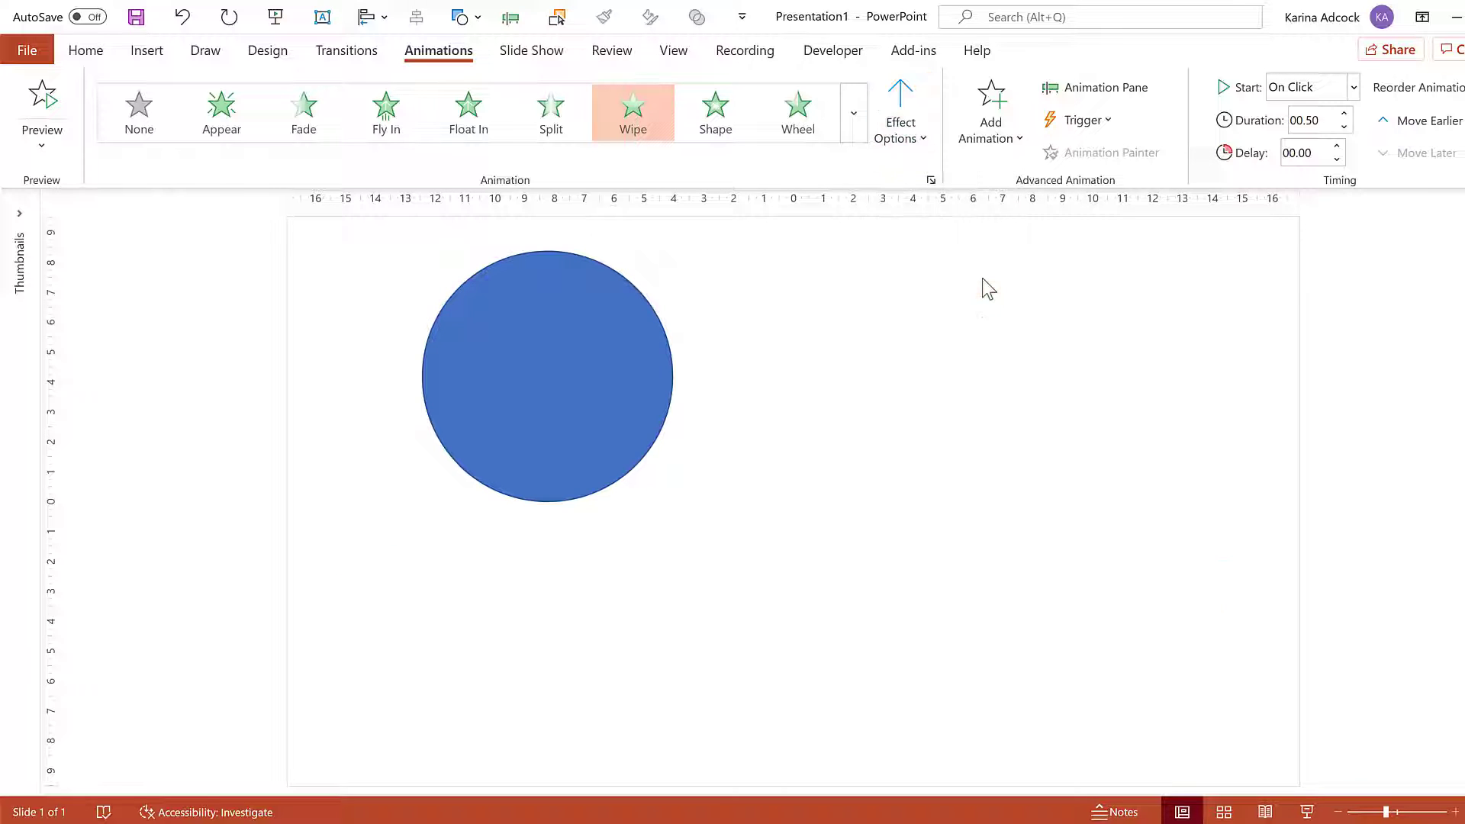
pyautogui.click(1324, 119)
pyautogui.write('5')
pyautogui.press('Return')
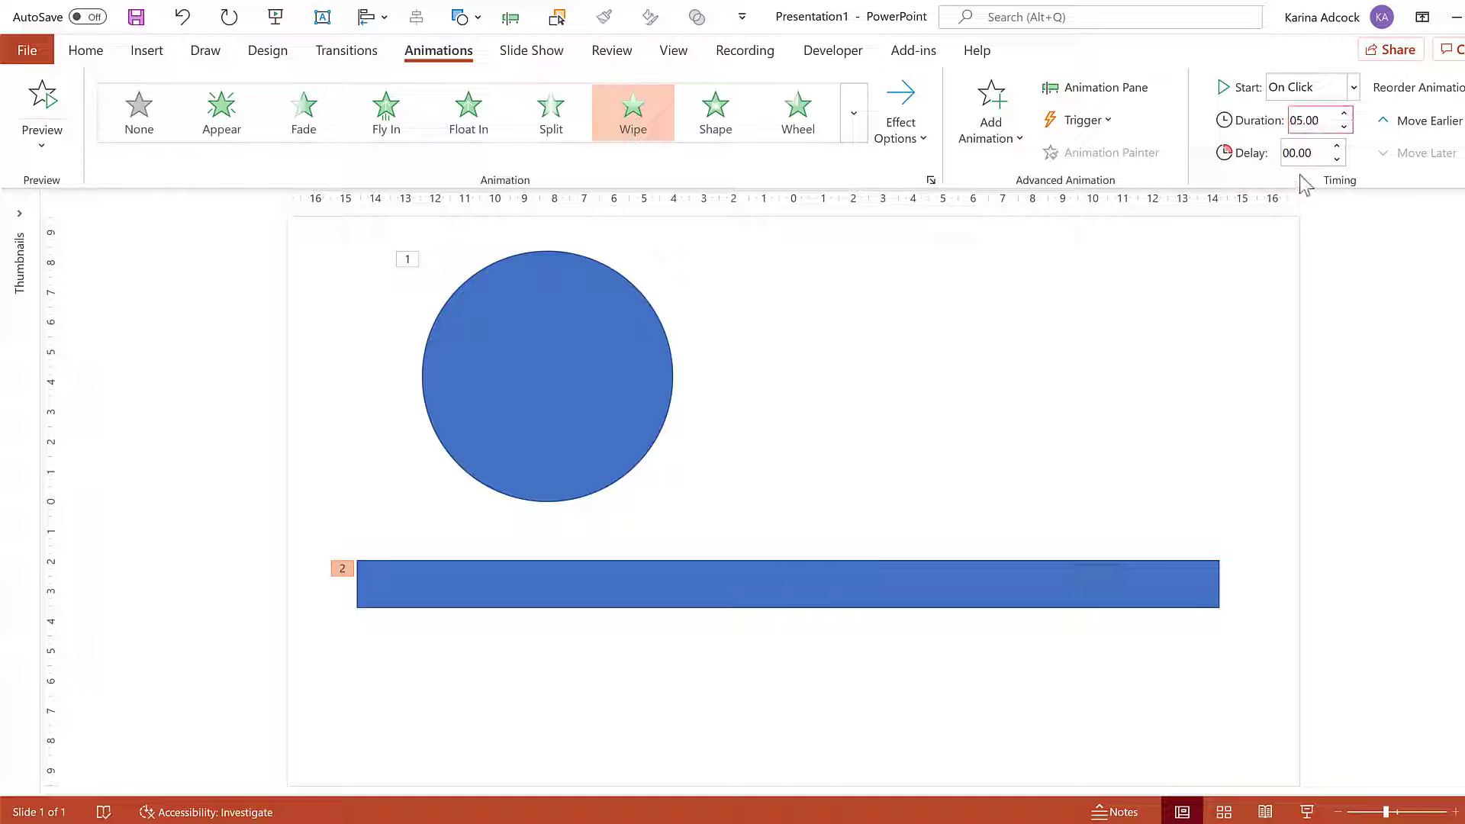
pyautogui.click(1105, 87)
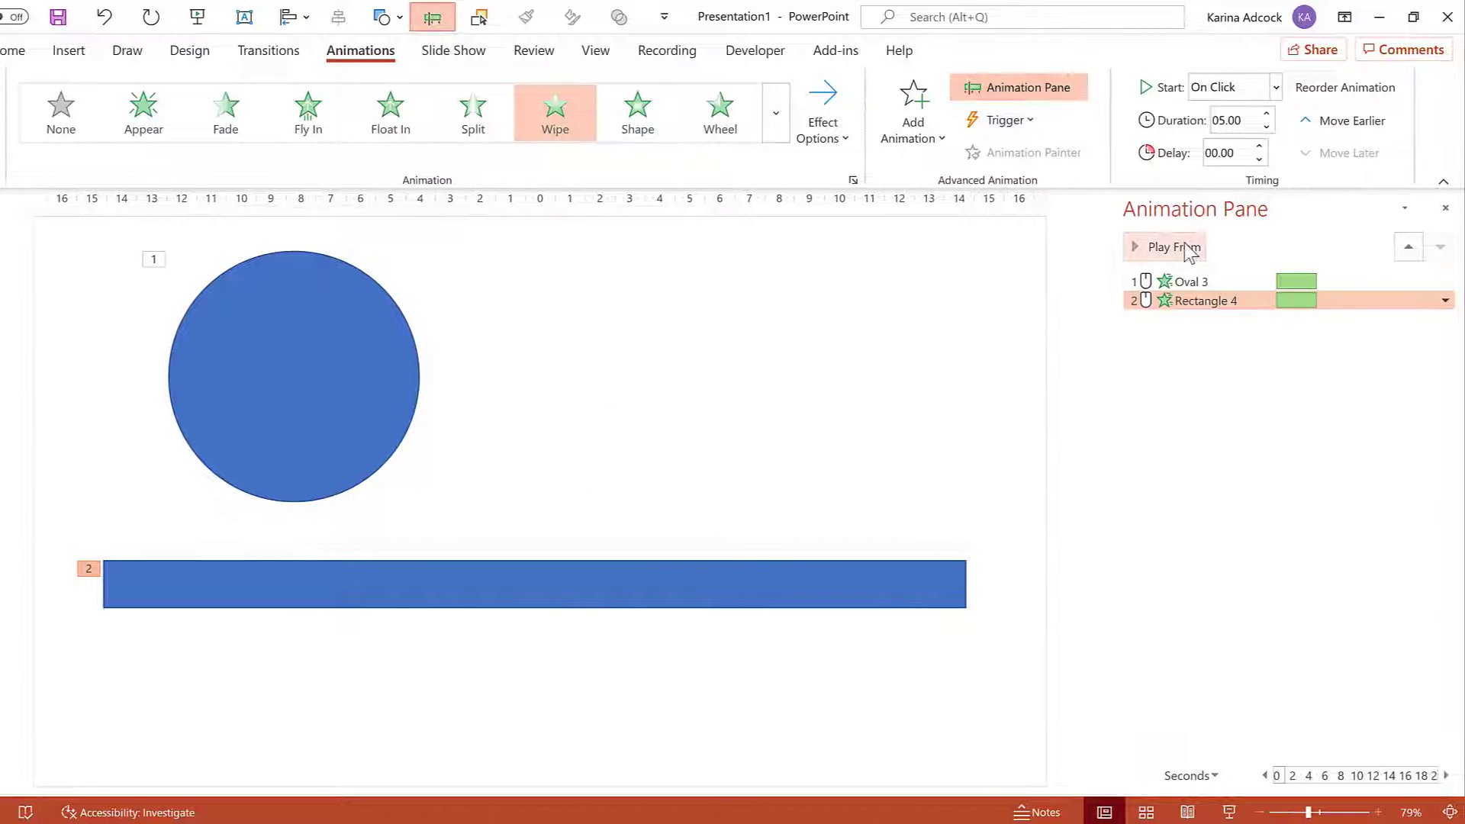
# Preview the bar's wipe, then replace the circle's animation with the Wheel exit effect
pyautogui.click(1176, 248)
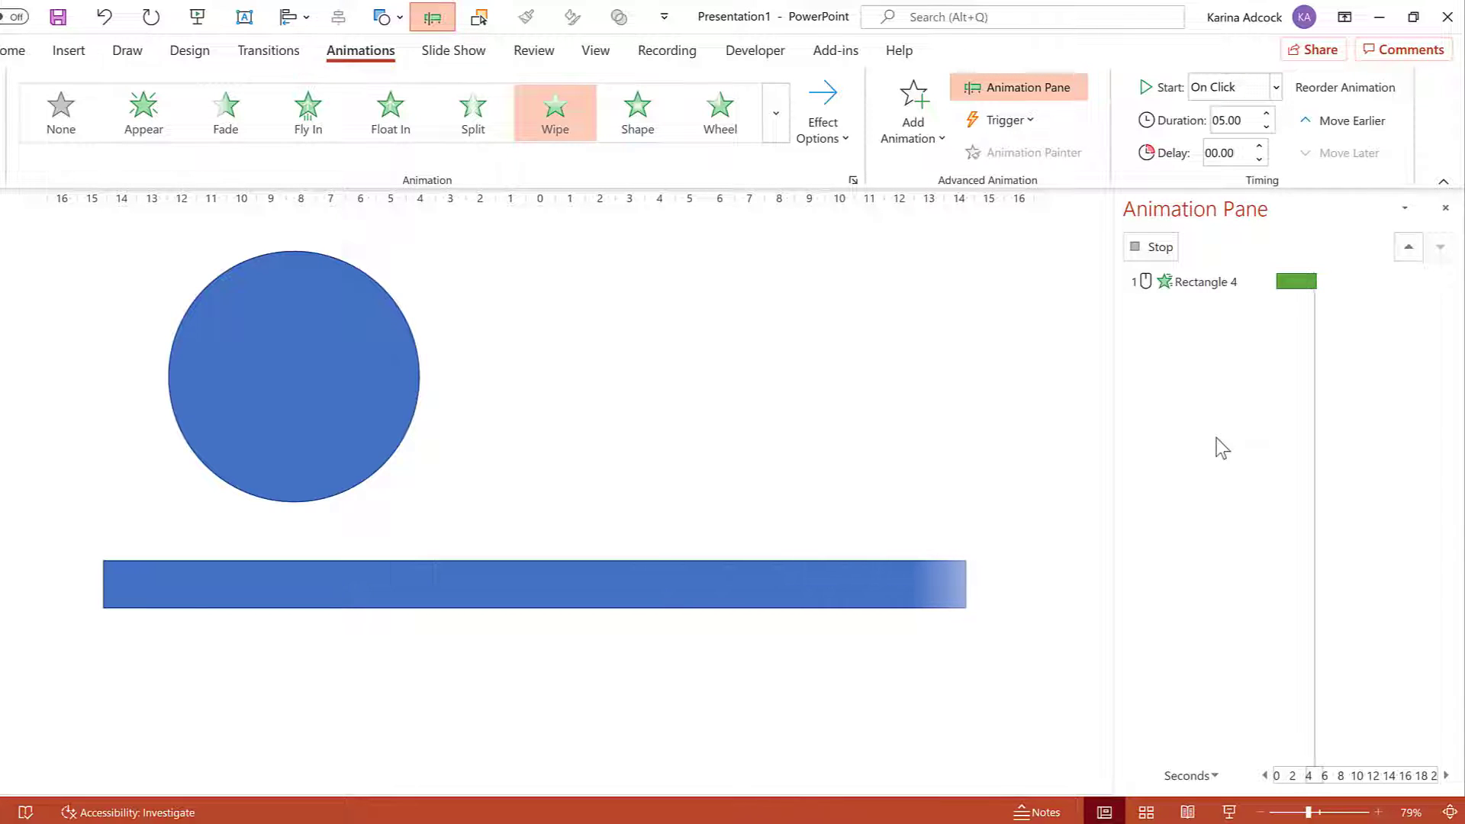
pyautogui.click(238, 328)
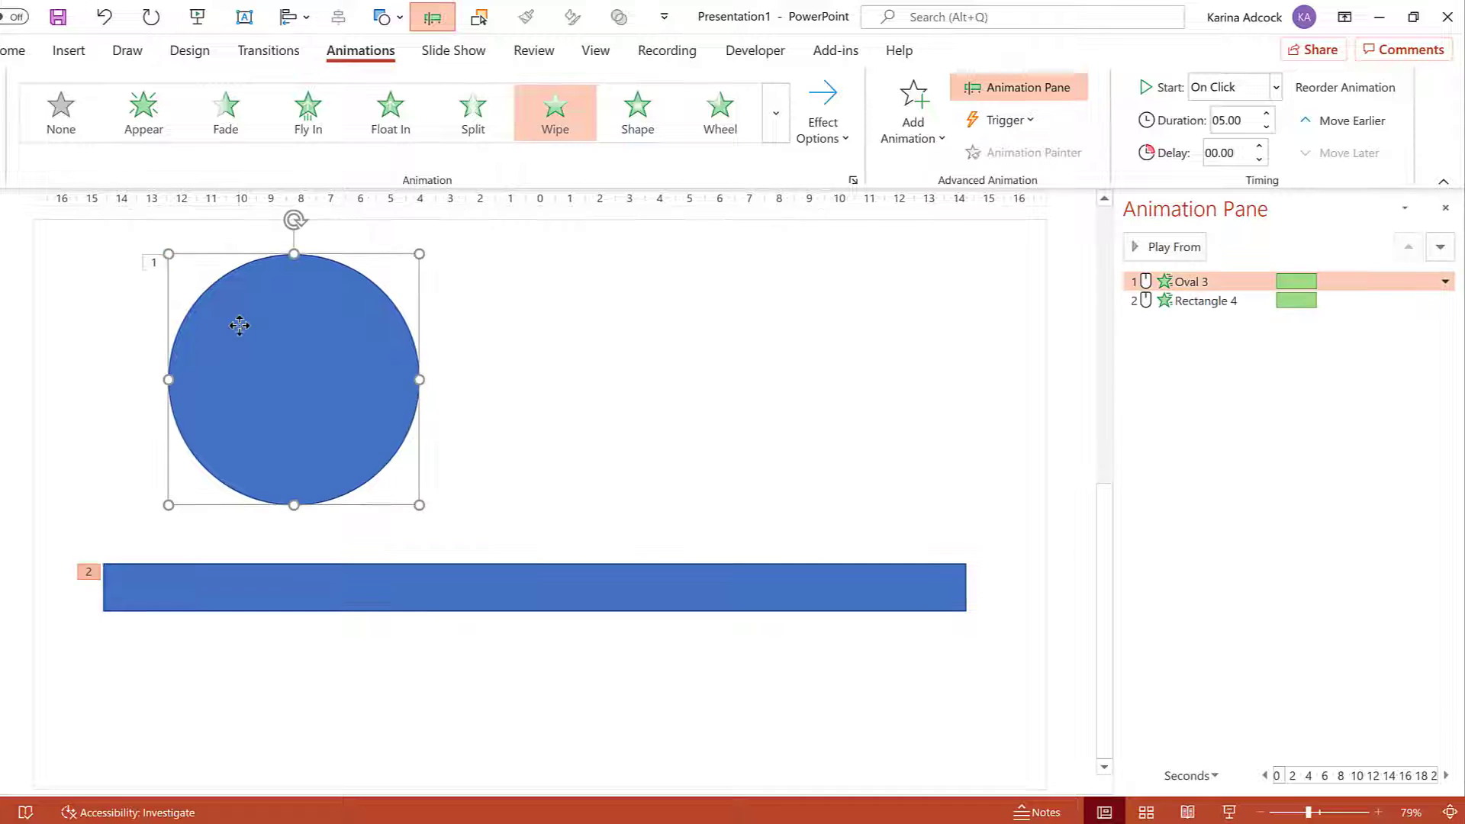
pyautogui.click(775, 114)
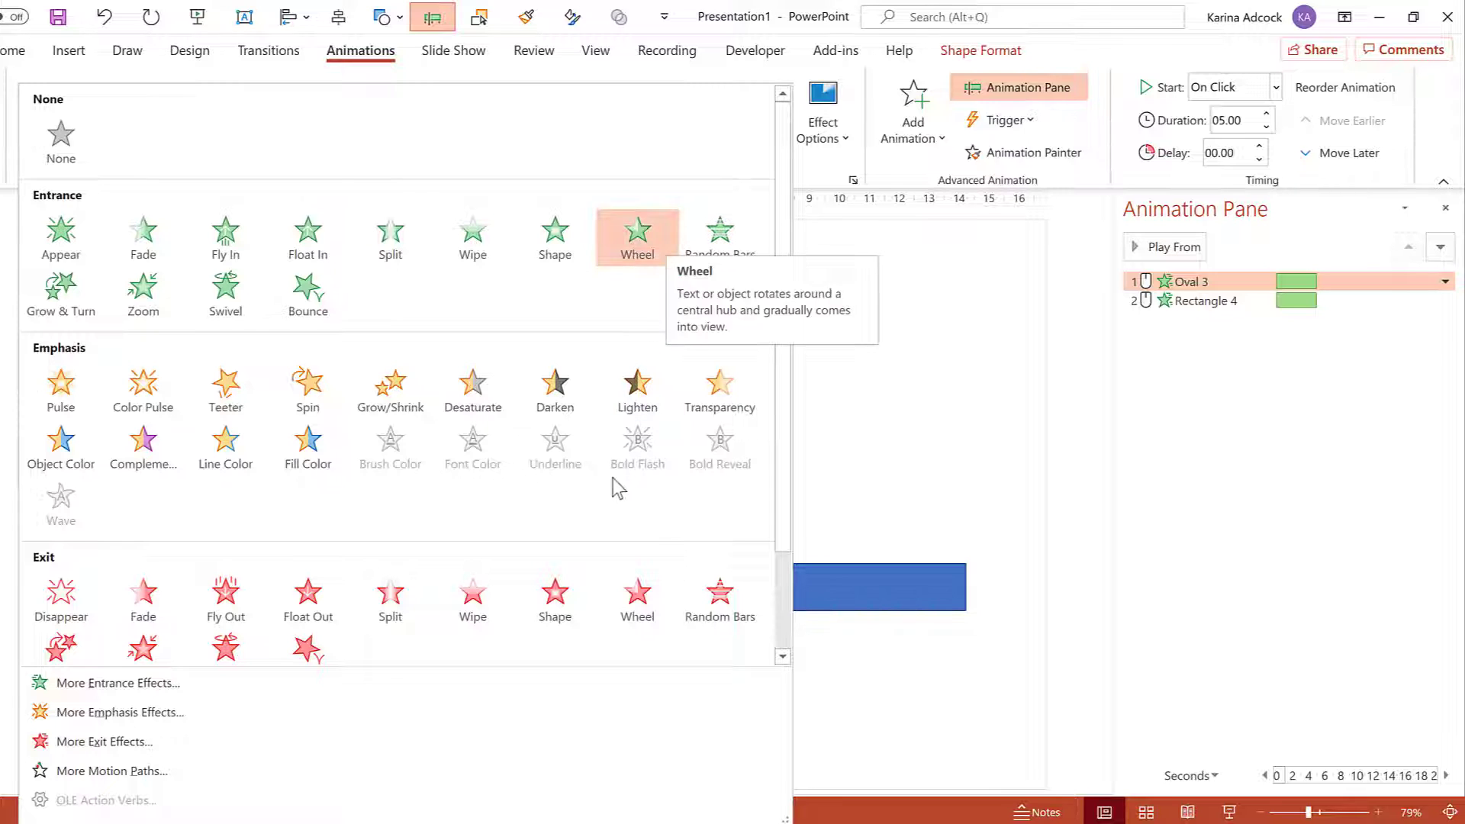
pyautogui.click(641, 602)
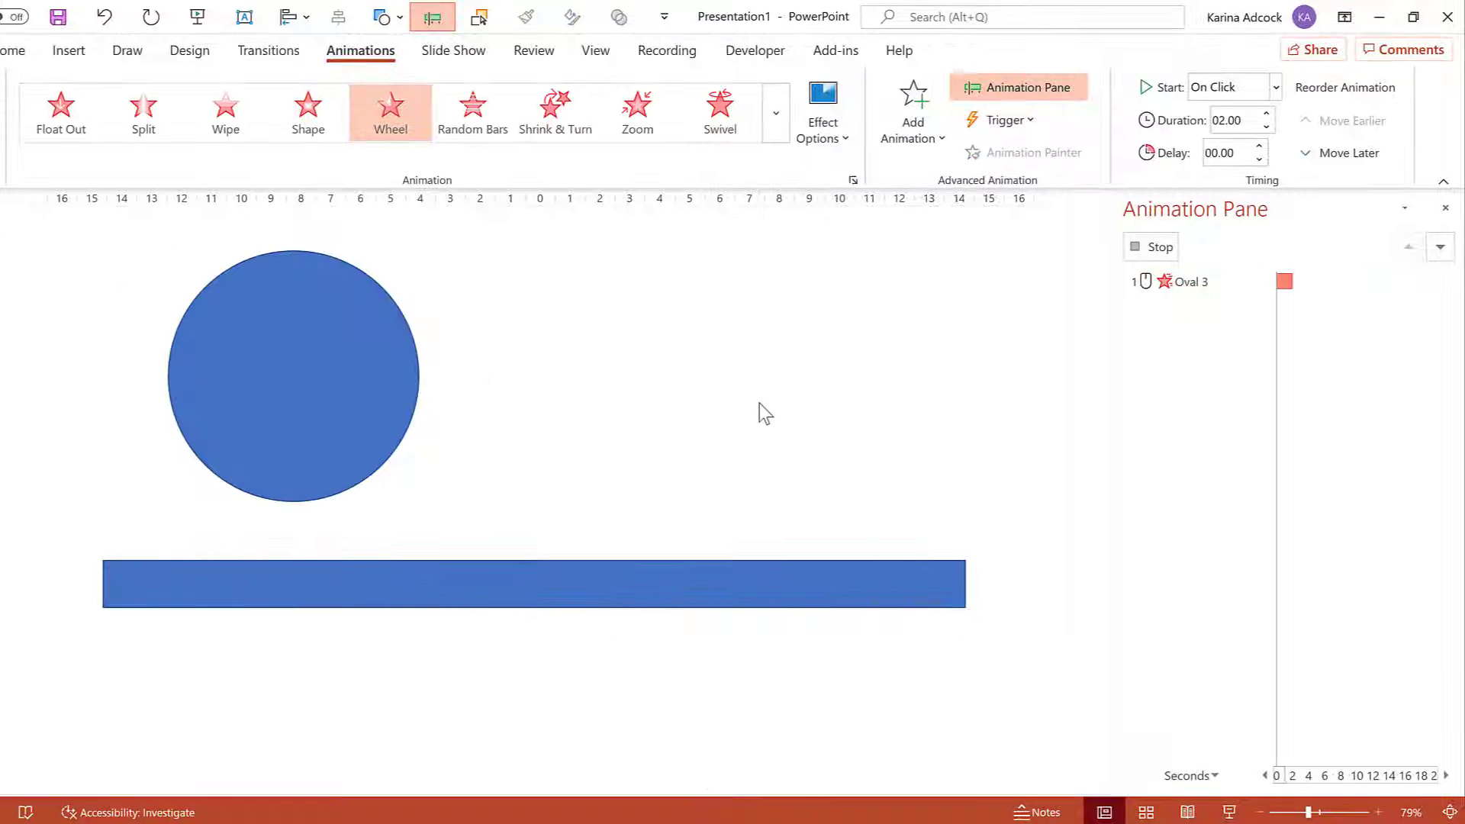
pyautogui.click(637, 574)
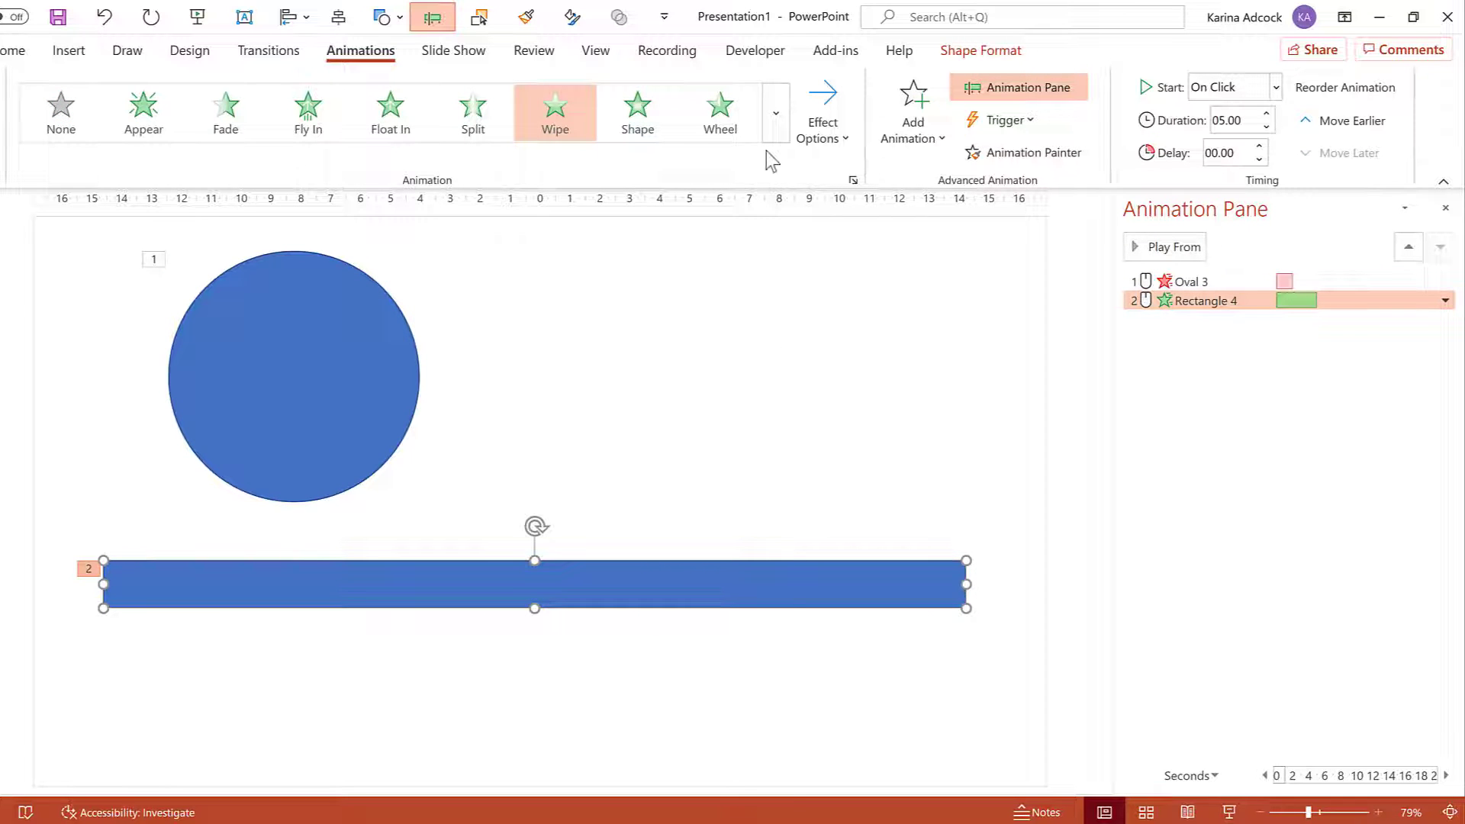
# Change the bar to a 5-second Wipe exit From Right and preview it
pyautogui.click(778, 124)
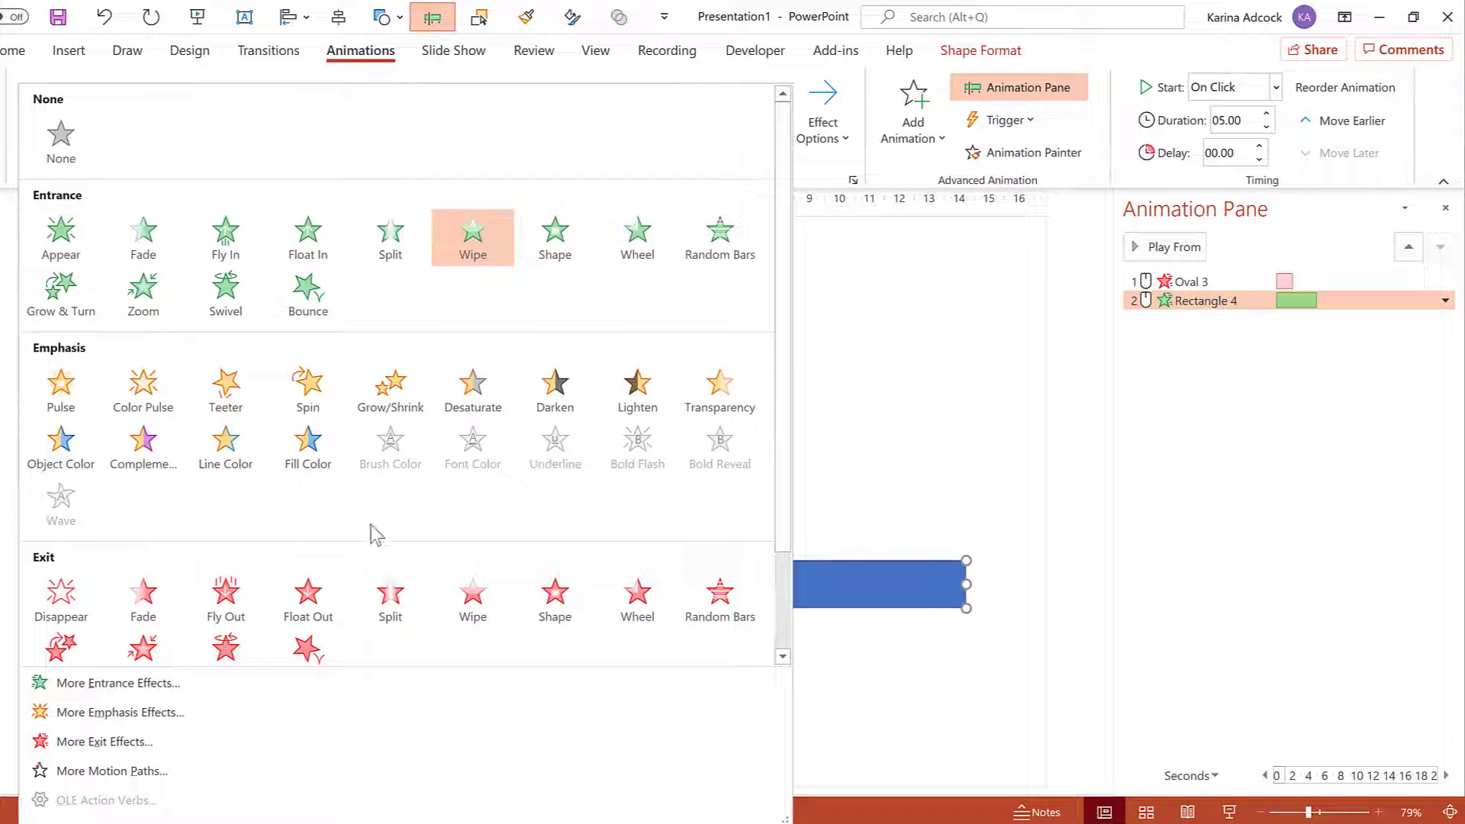
pyautogui.click(467, 608)
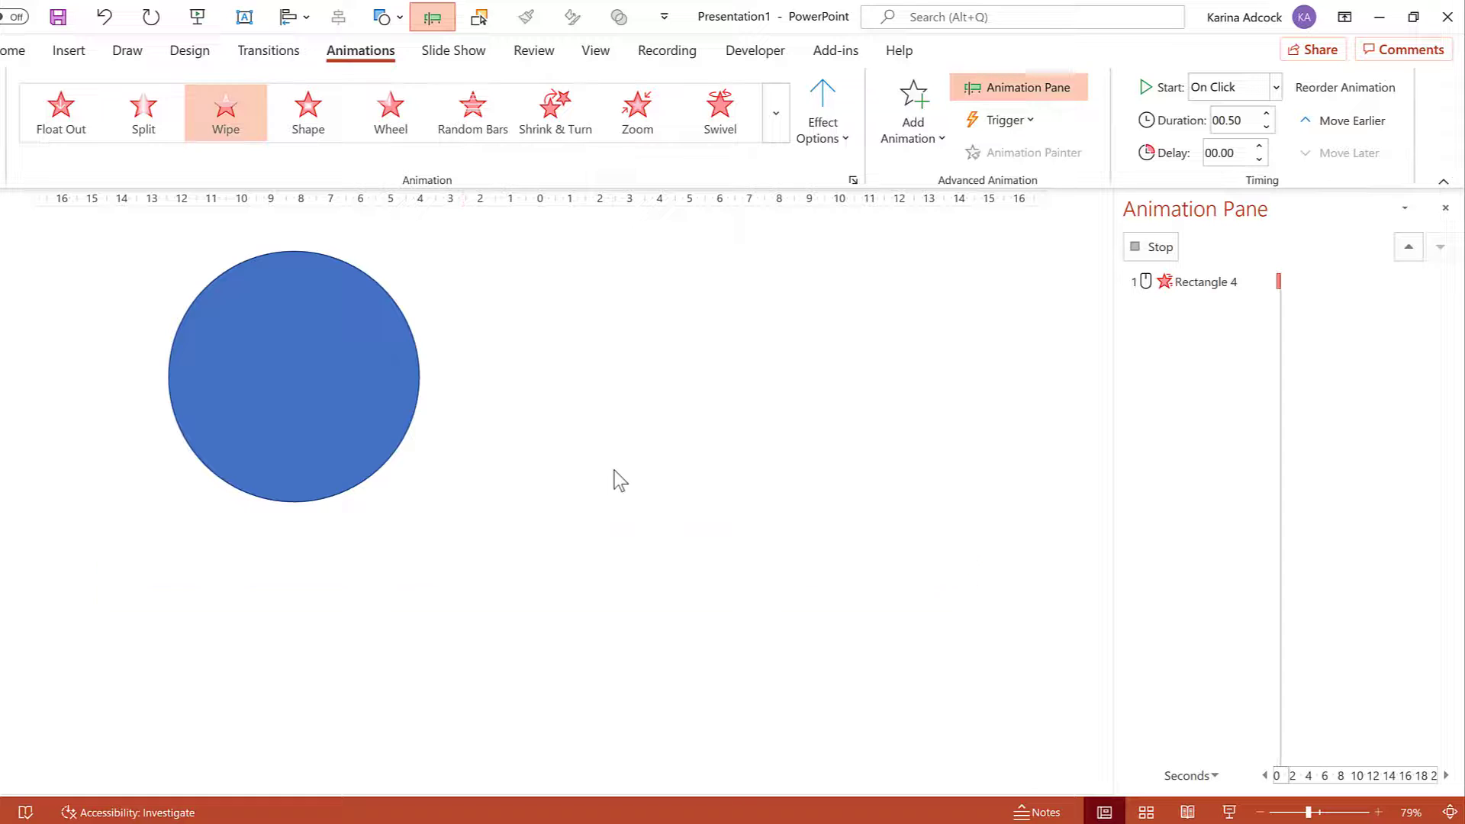
pyautogui.click(822, 126)
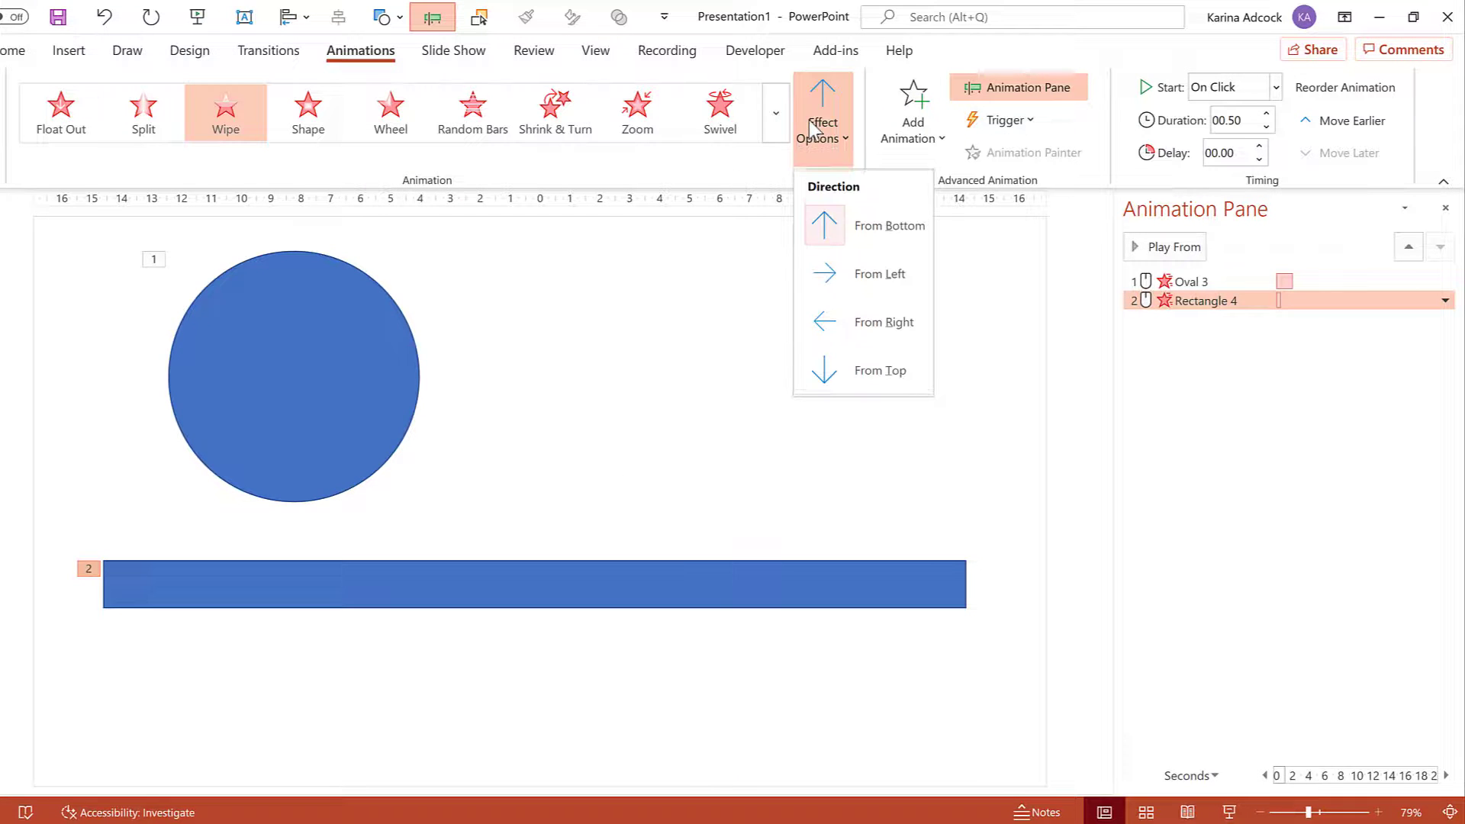
pyautogui.click(867, 315)
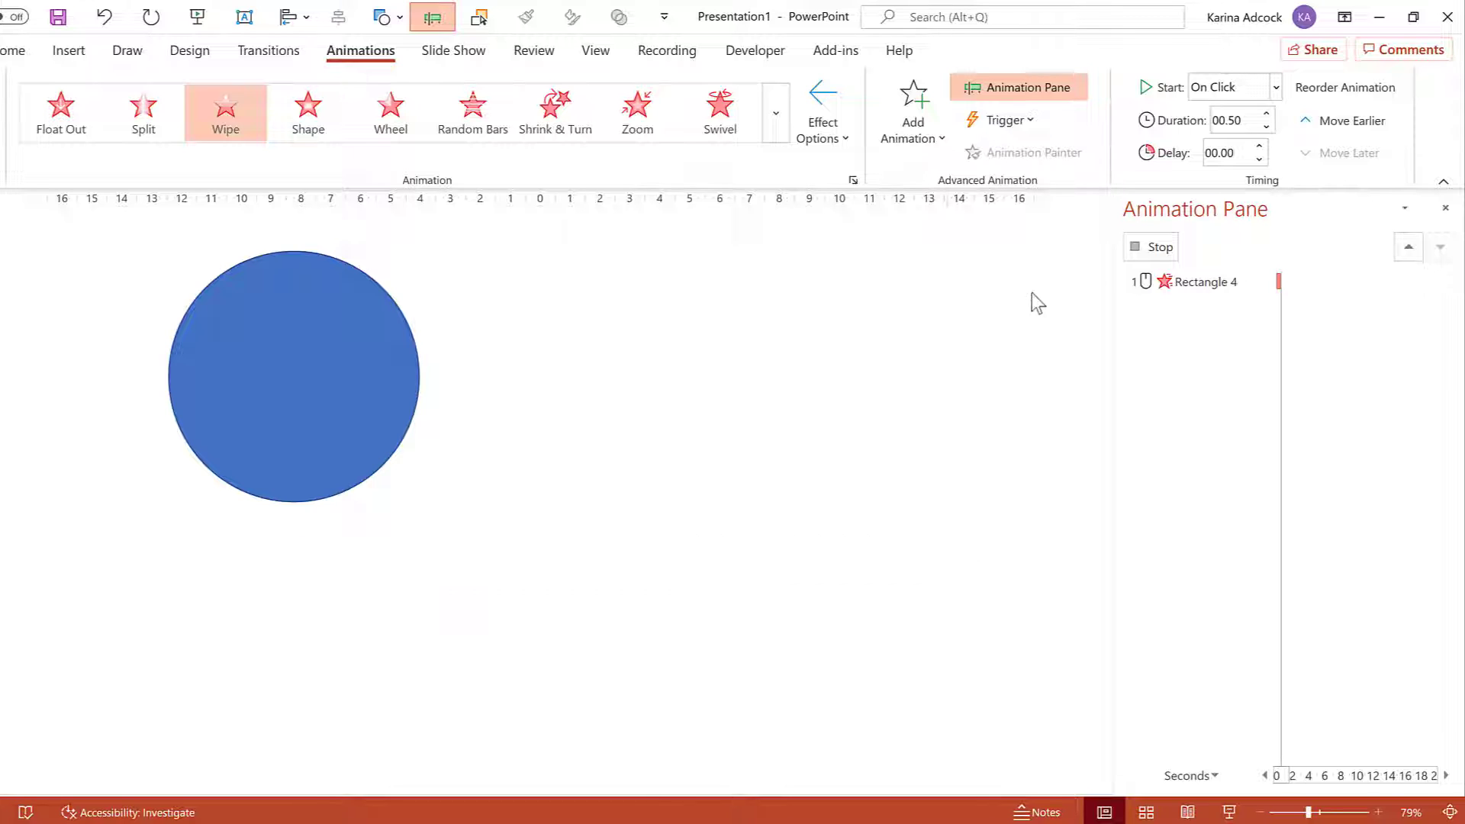
pyautogui.click(1229, 121)
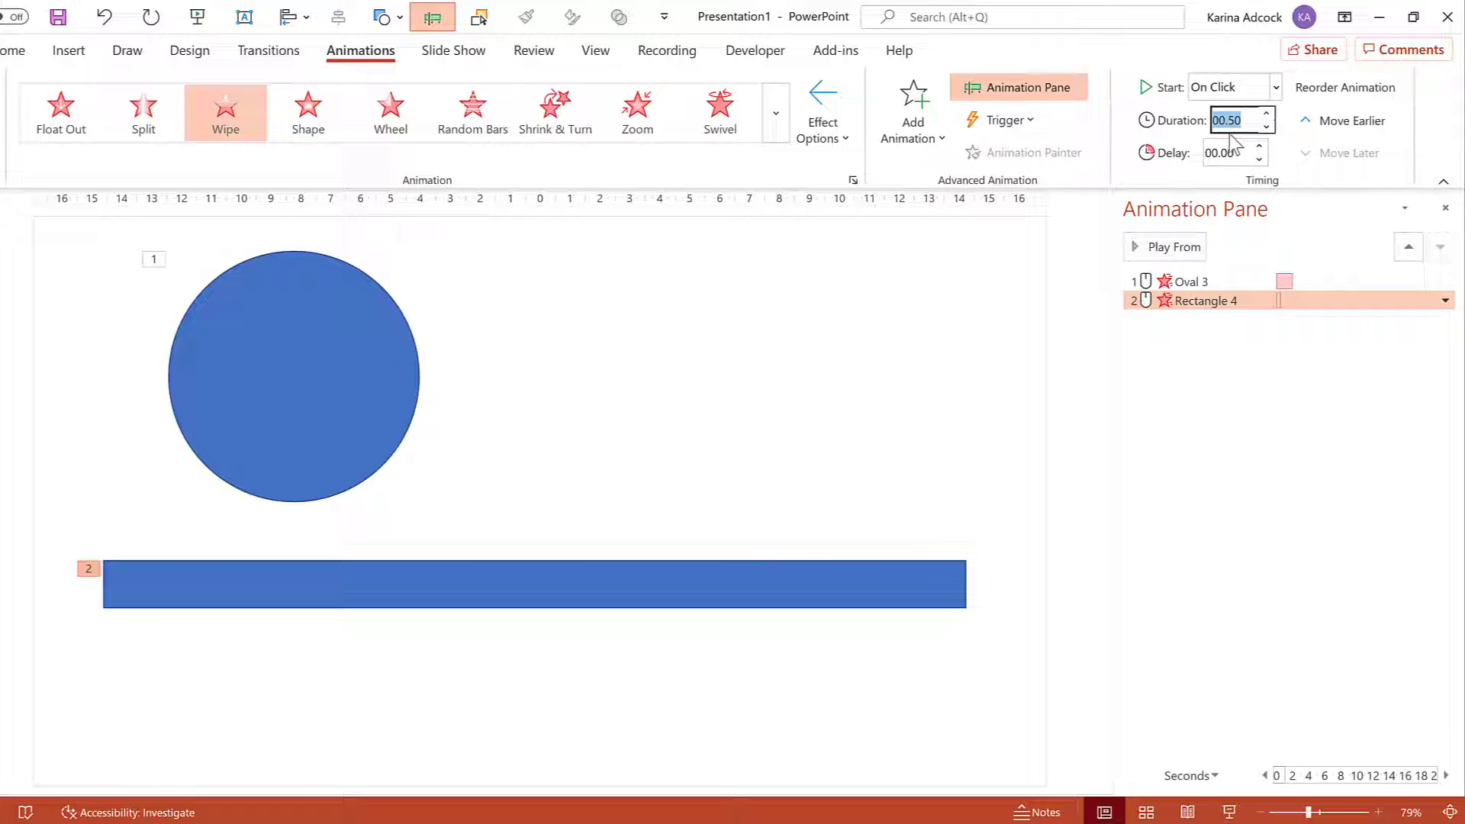
pyautogui.write('5')
pyautogui.press('Return')
pyautogui.click(1187, 250)
# Draw a second 1.57 × 28.83 cm rectangle bar just below the blue bar
pyautogui.click(10, 50)
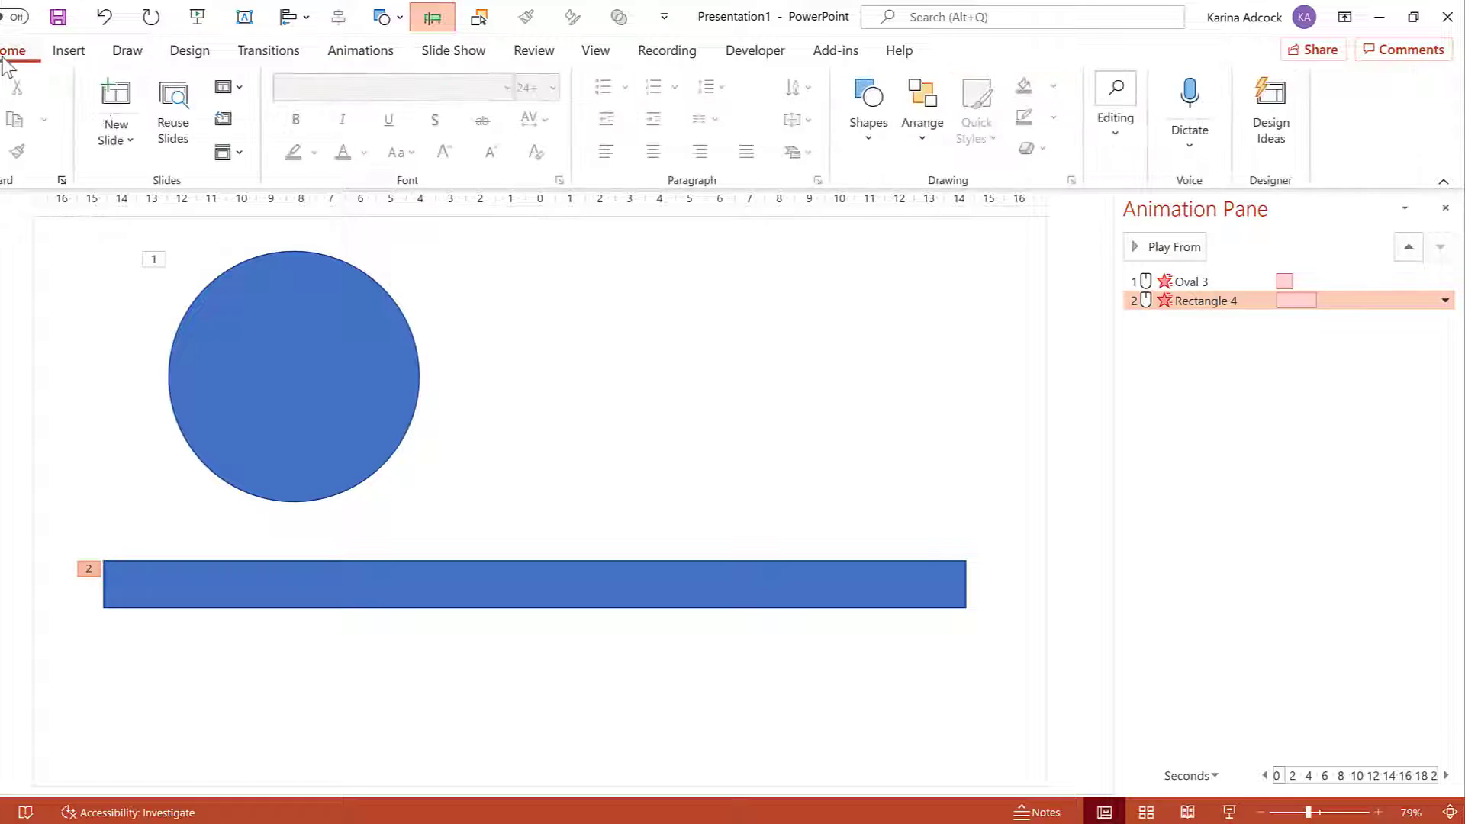
pyautogui.click(874, 130)
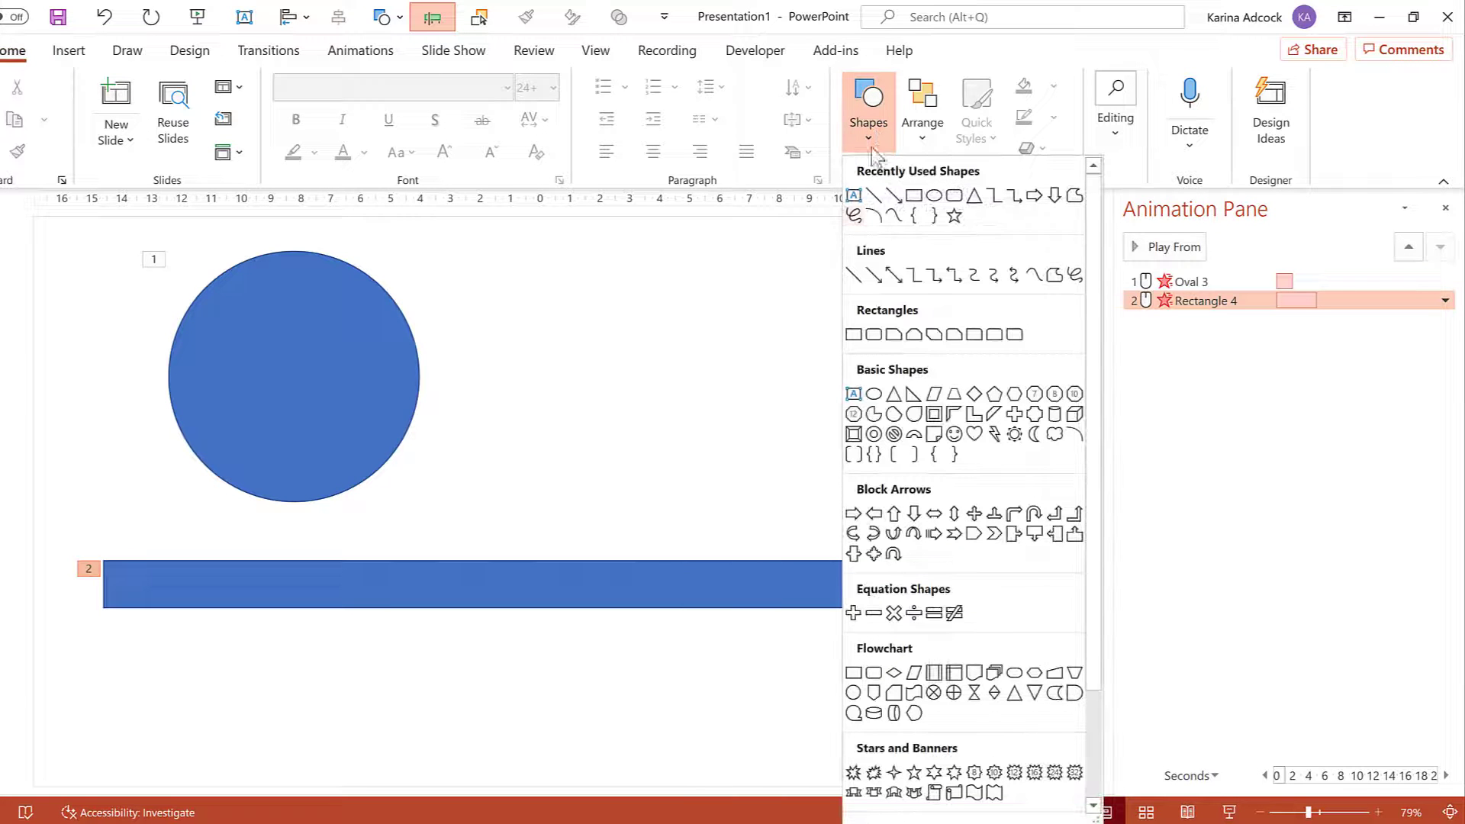
pyautogui.click(854, 336)
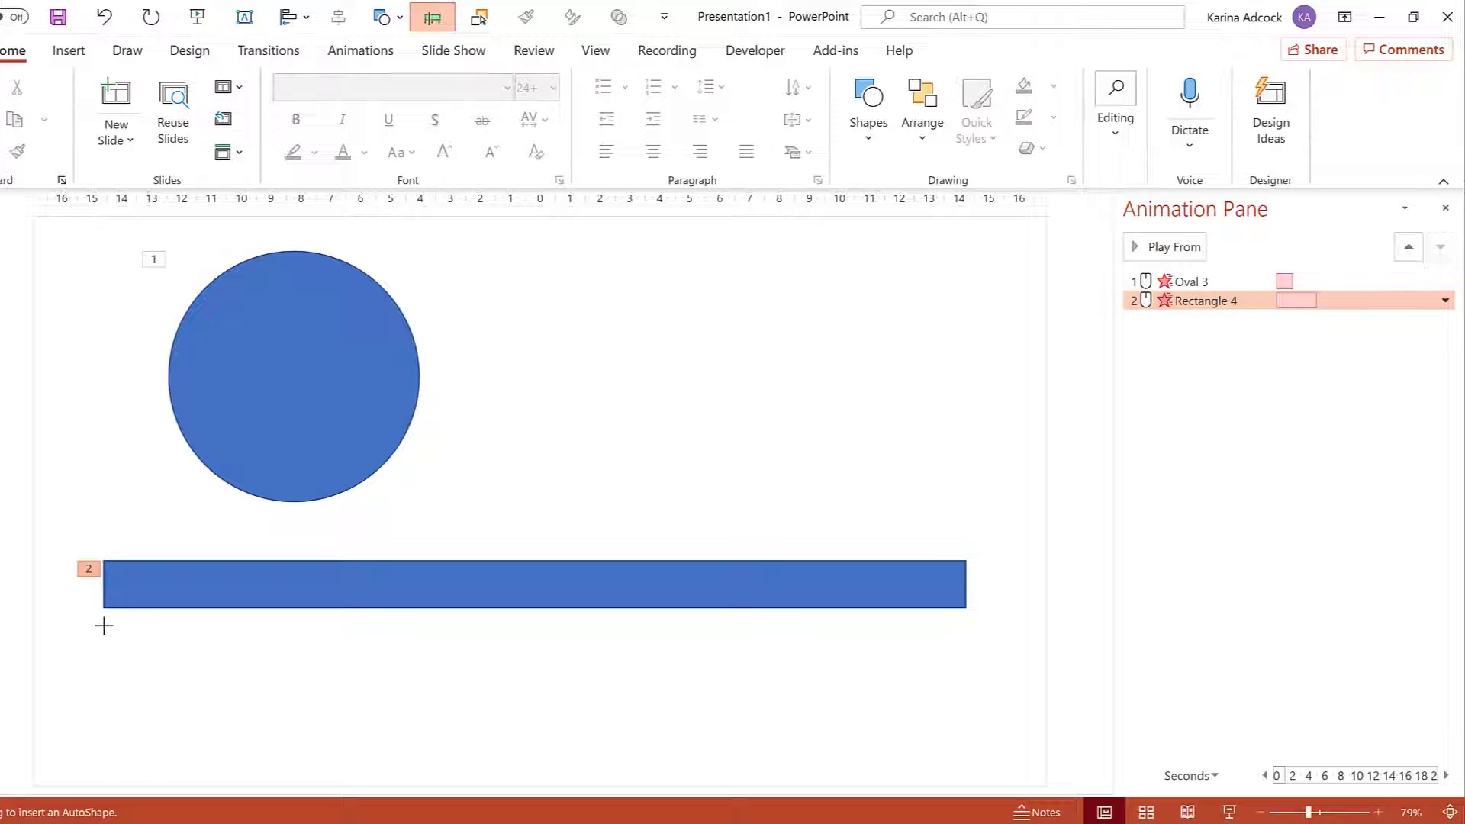
pyautogui.moveTo(104, 625); pyautogui.dragTo(963, 673)
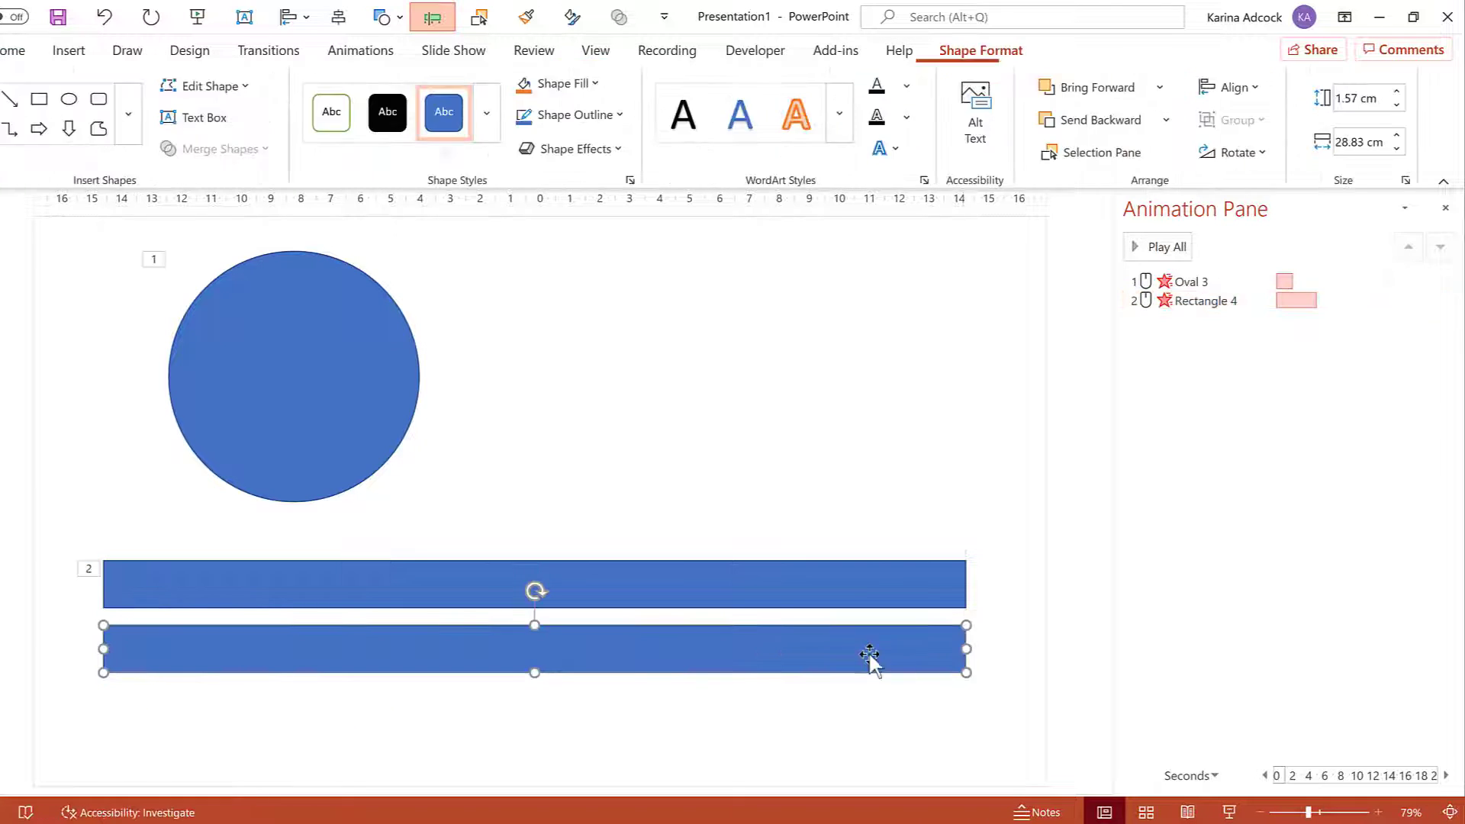
# Fill the second bar orange and remove its outline
pyautogui.click(591, 85)
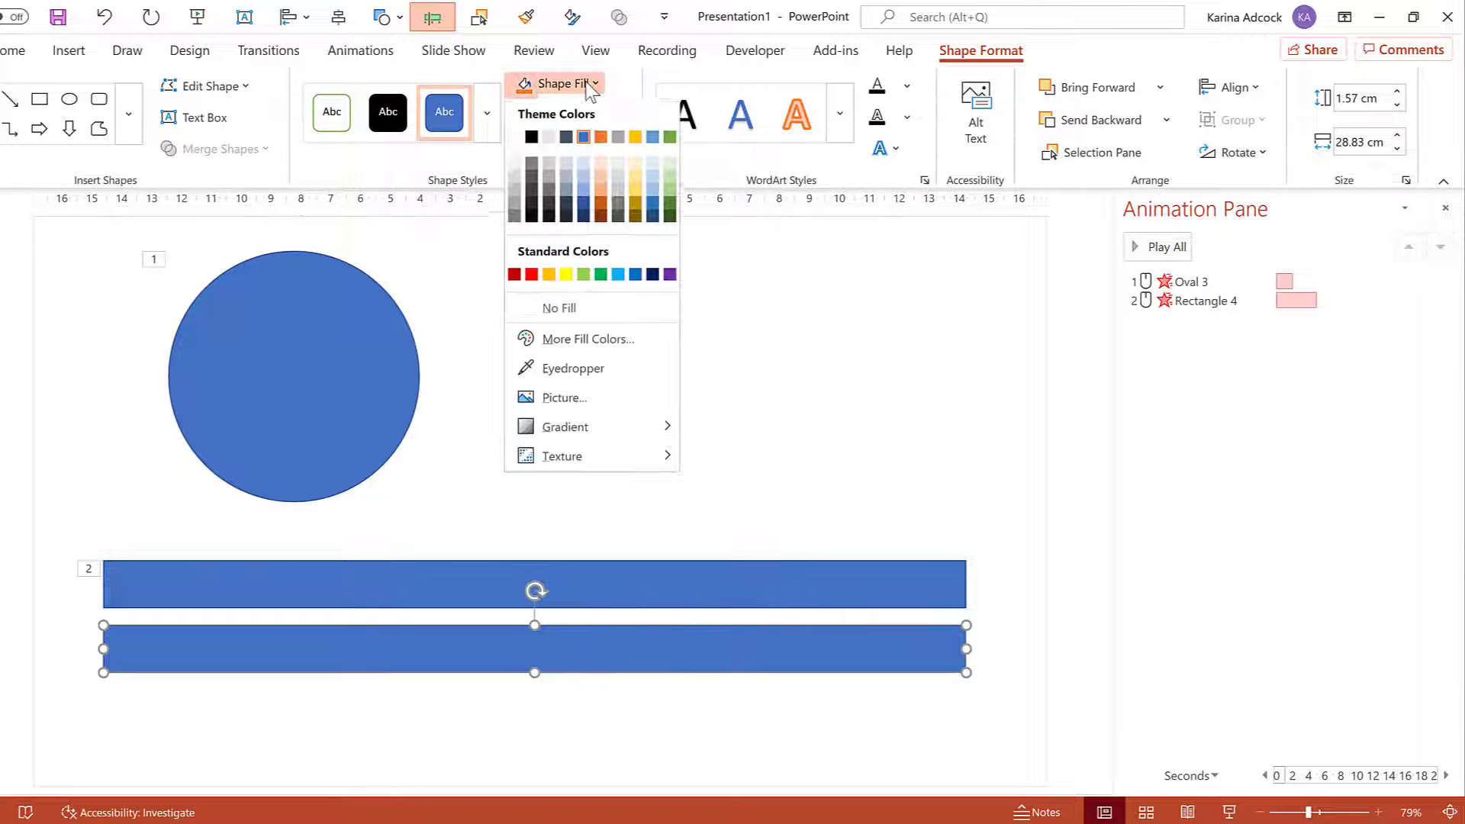
pyautogui.click(601, 142)
pyautogui.click(604, 118)
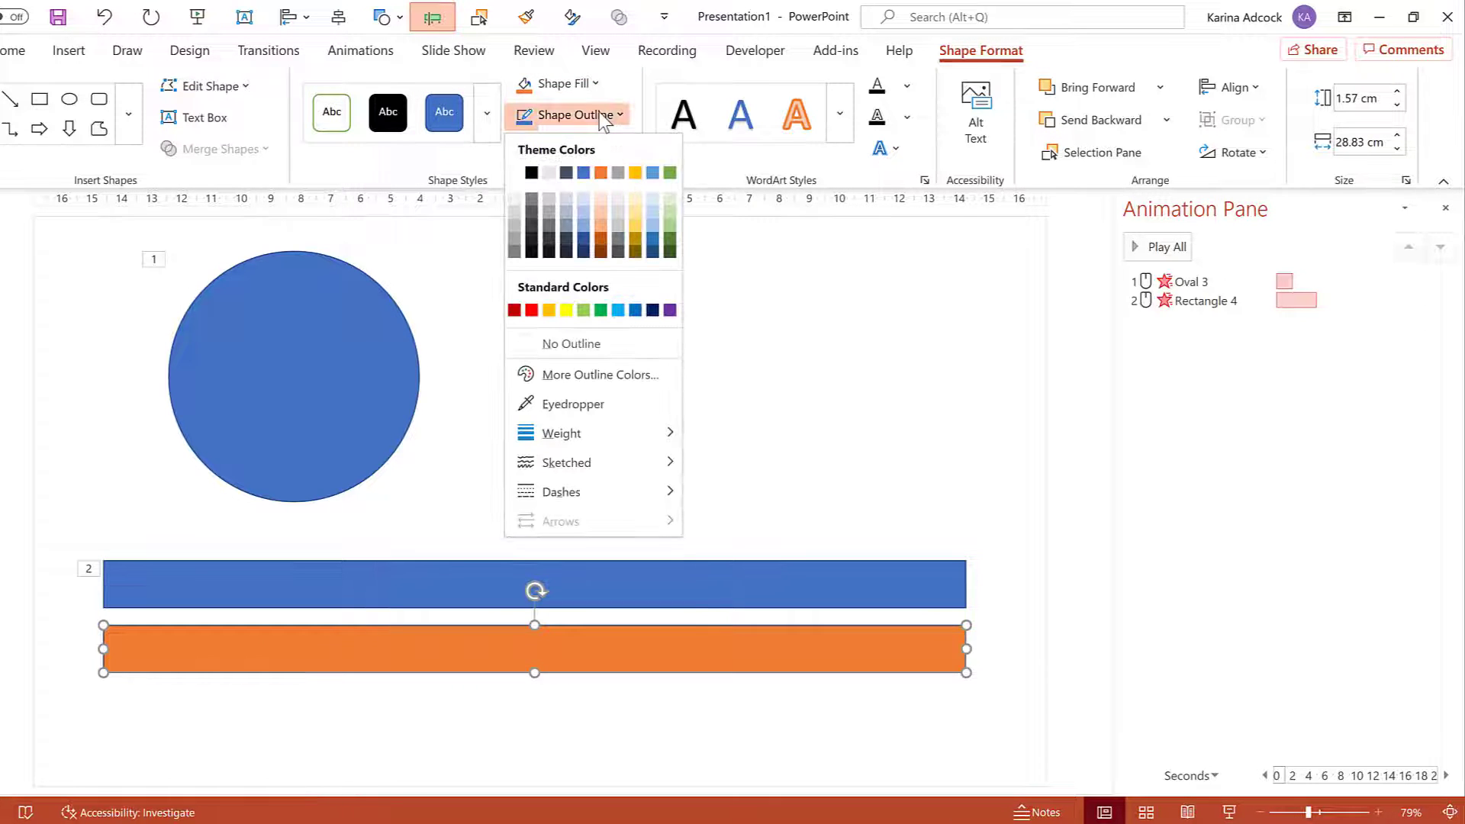
pyautogui.click(624, 342)
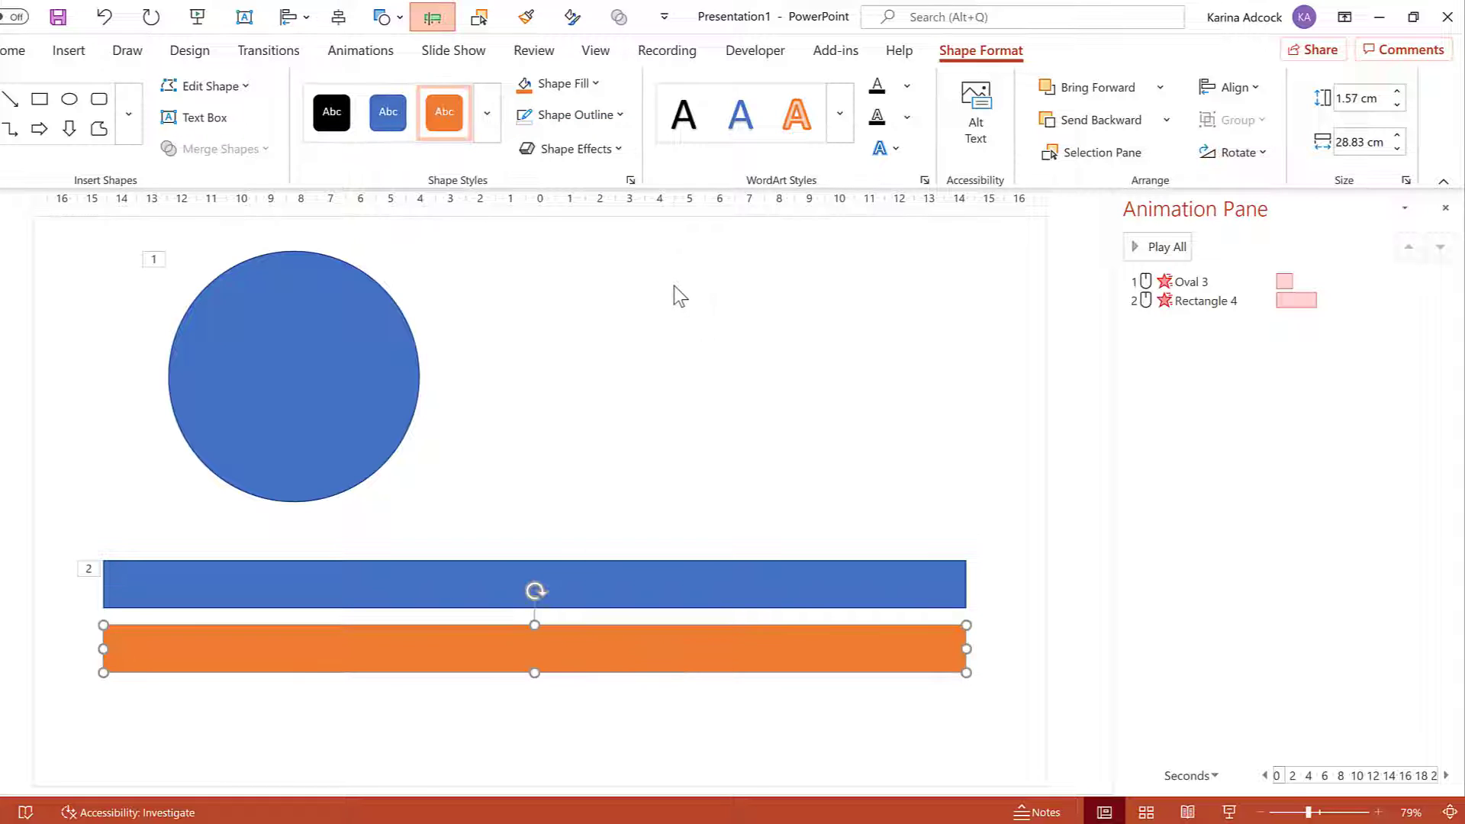
# Duplicate the orange bar below it and give the copy no fill and a black outline
pyautogui.hotkey('ctrl', 'd')
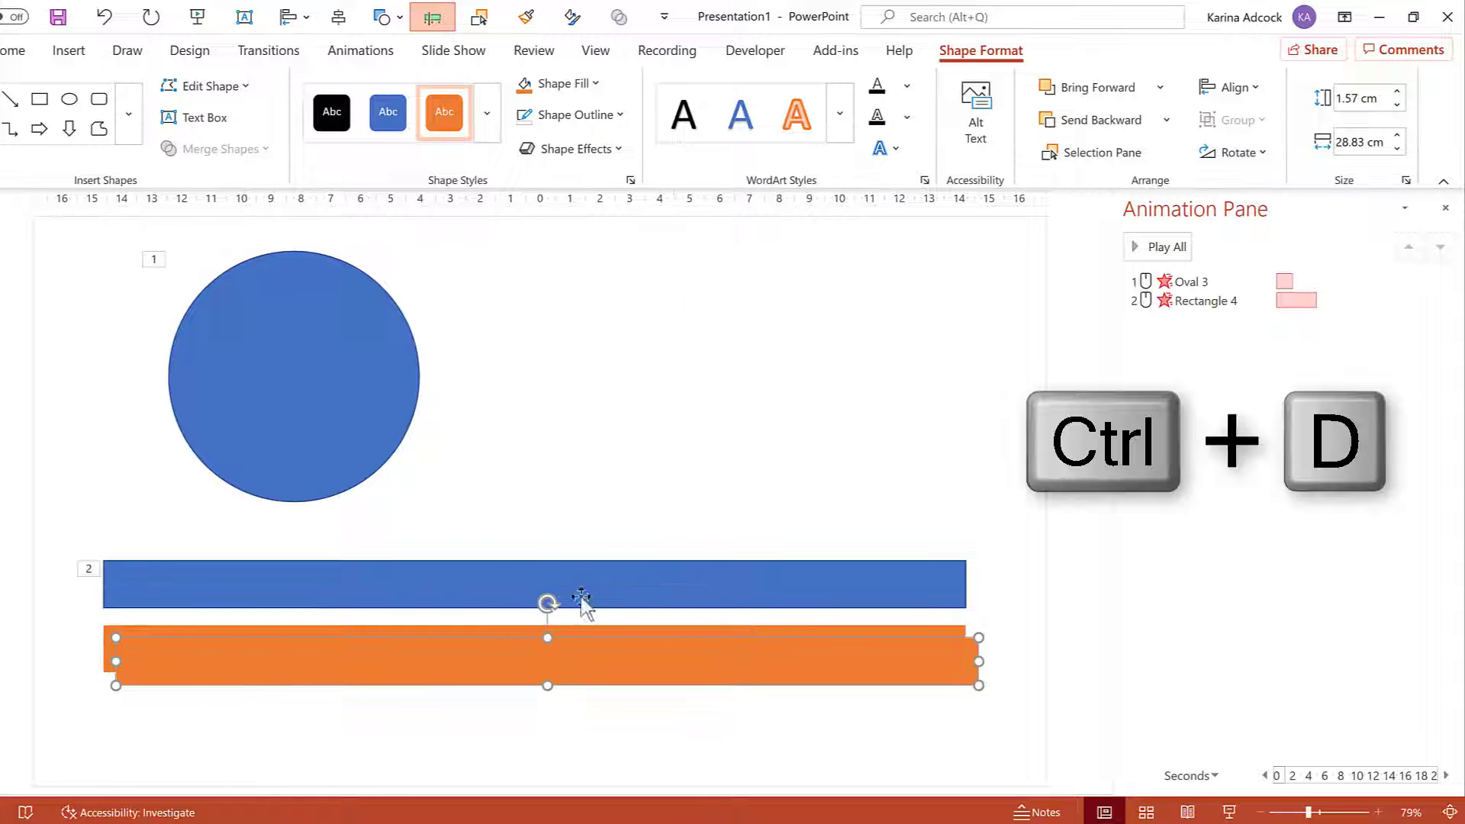
pyautogui.moveTo(484, 668); pyautogui.dragTo(484, 712)
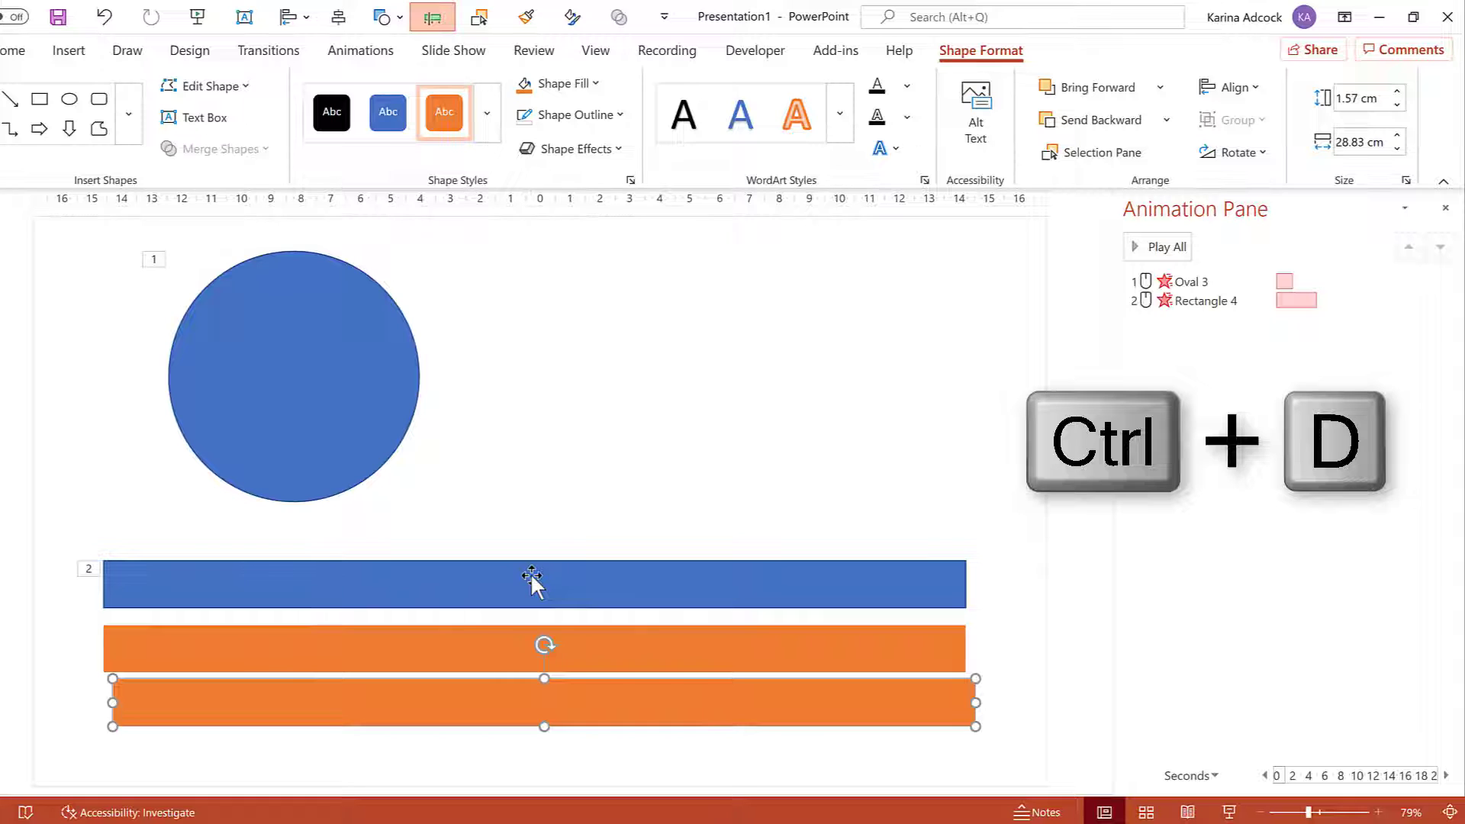
pyautogui.click(596, 84)
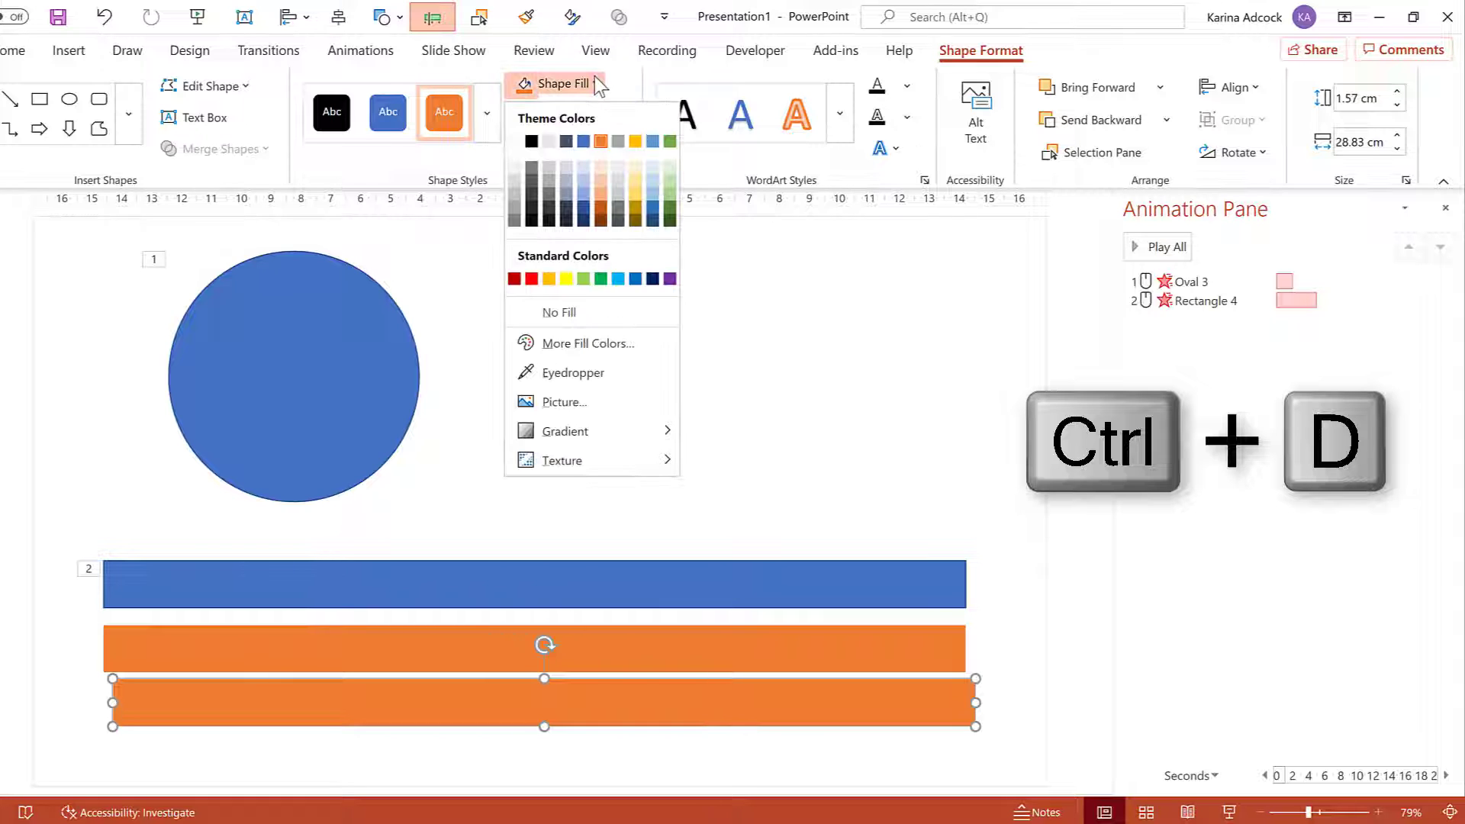
pyautogui.click(604, 315)
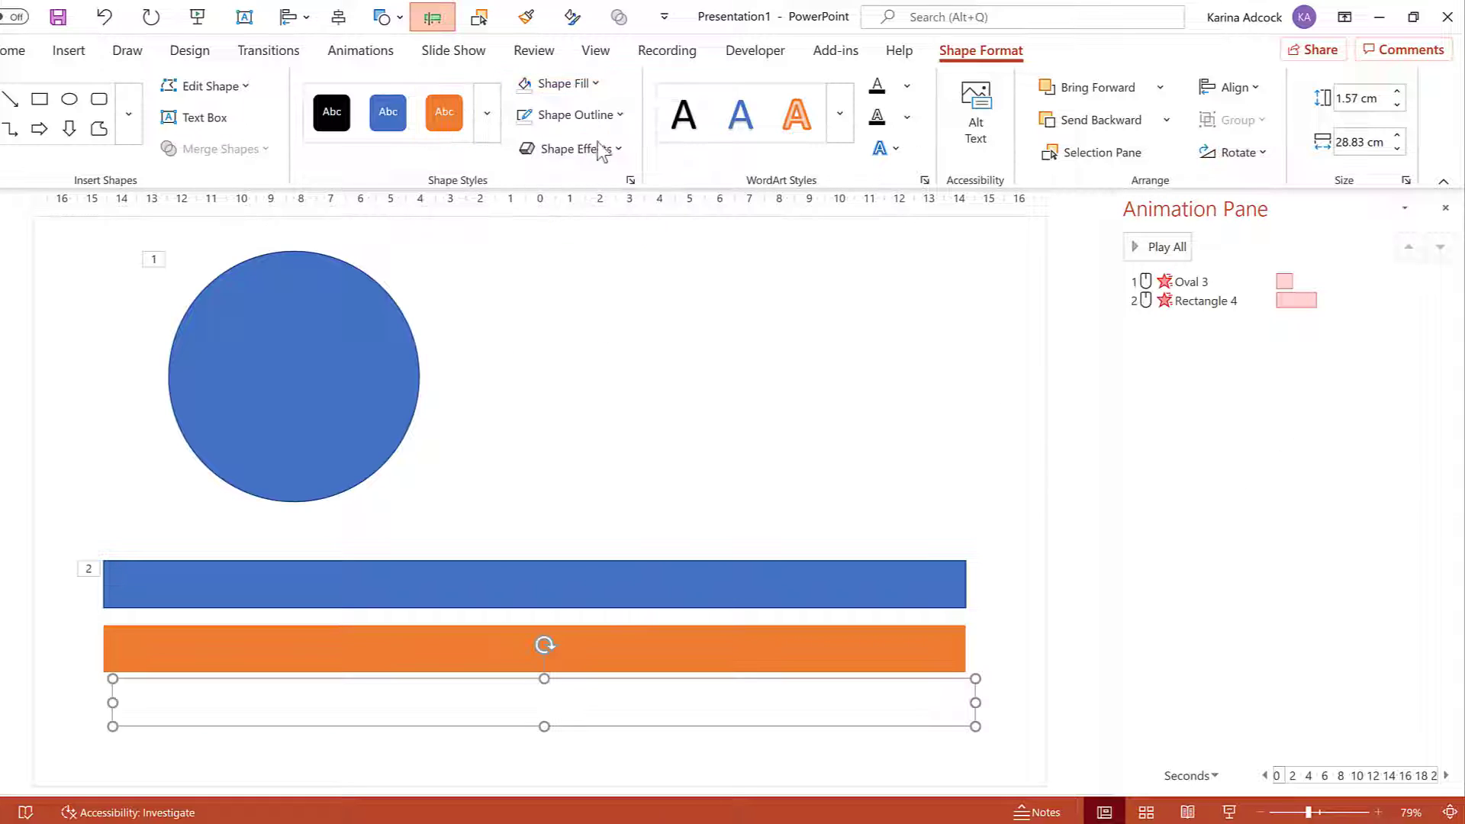
pyautogui.click(599, 118)
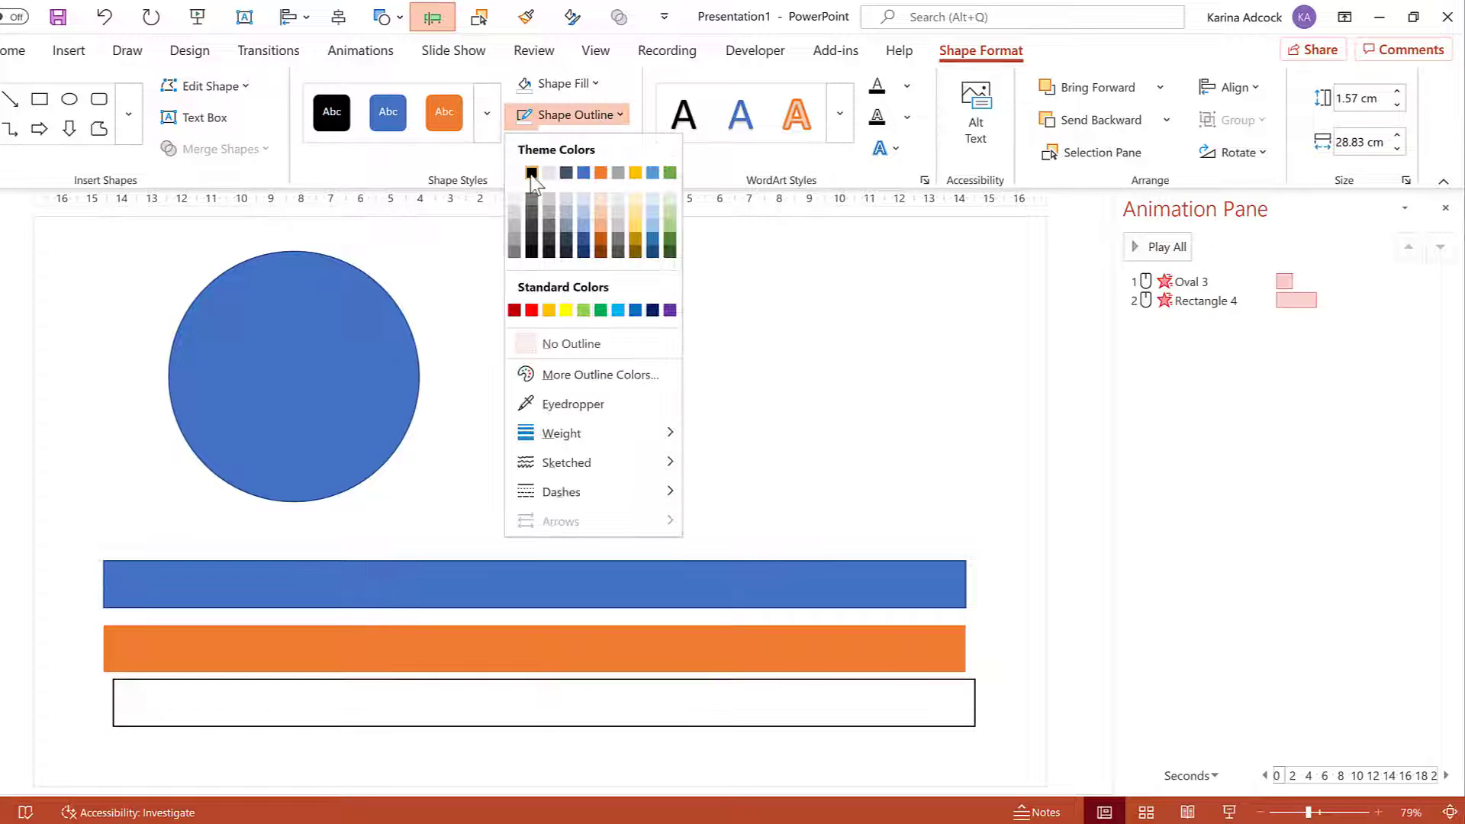
pyautogui.click(543, 169)
# Set the copy's outline weight to 2¼ pt and place it over the orange bar as a frame
pyautogui.click(599, 116)
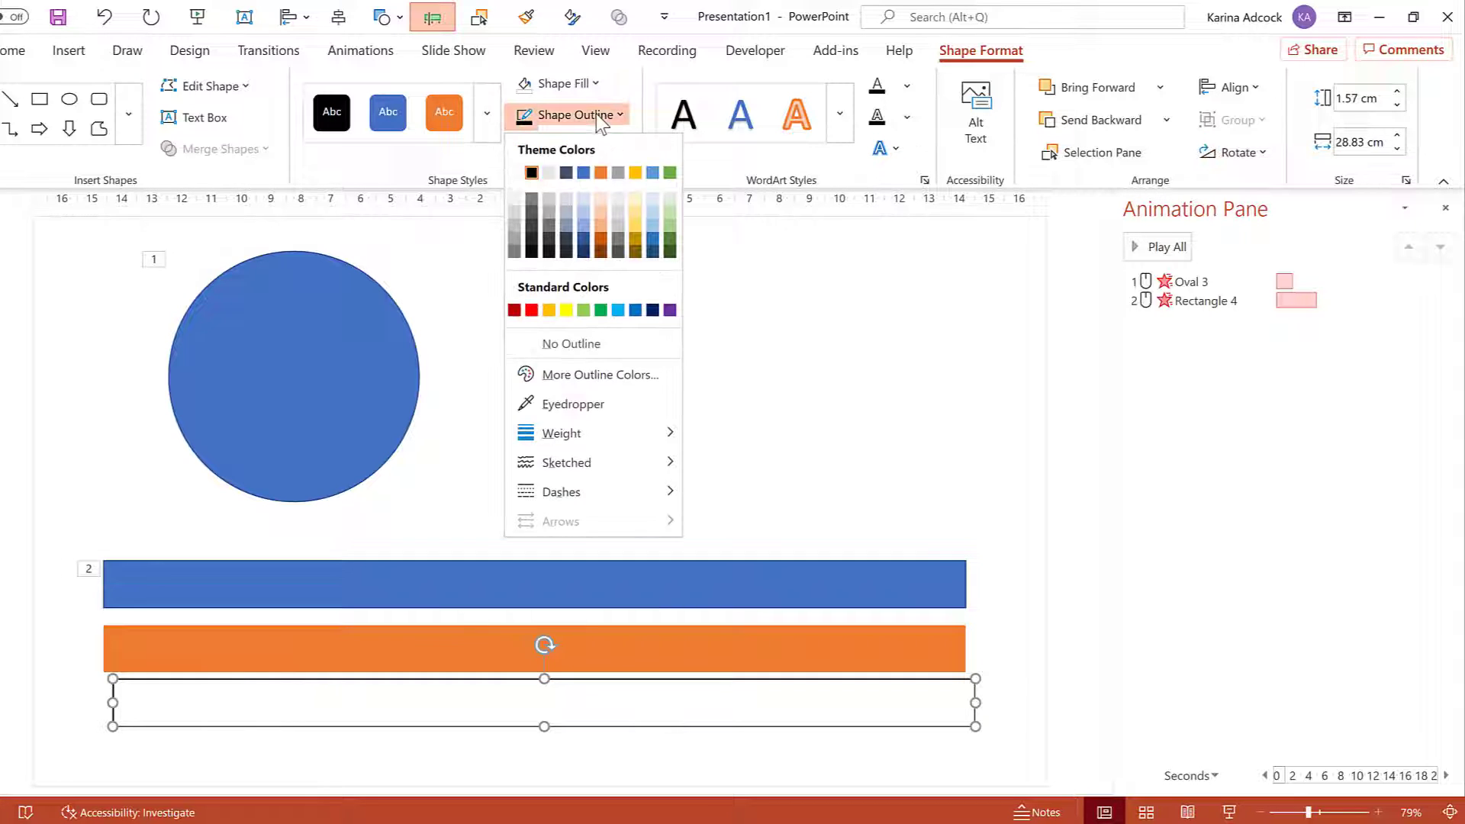
pyautogui.moveTo(647, 438)
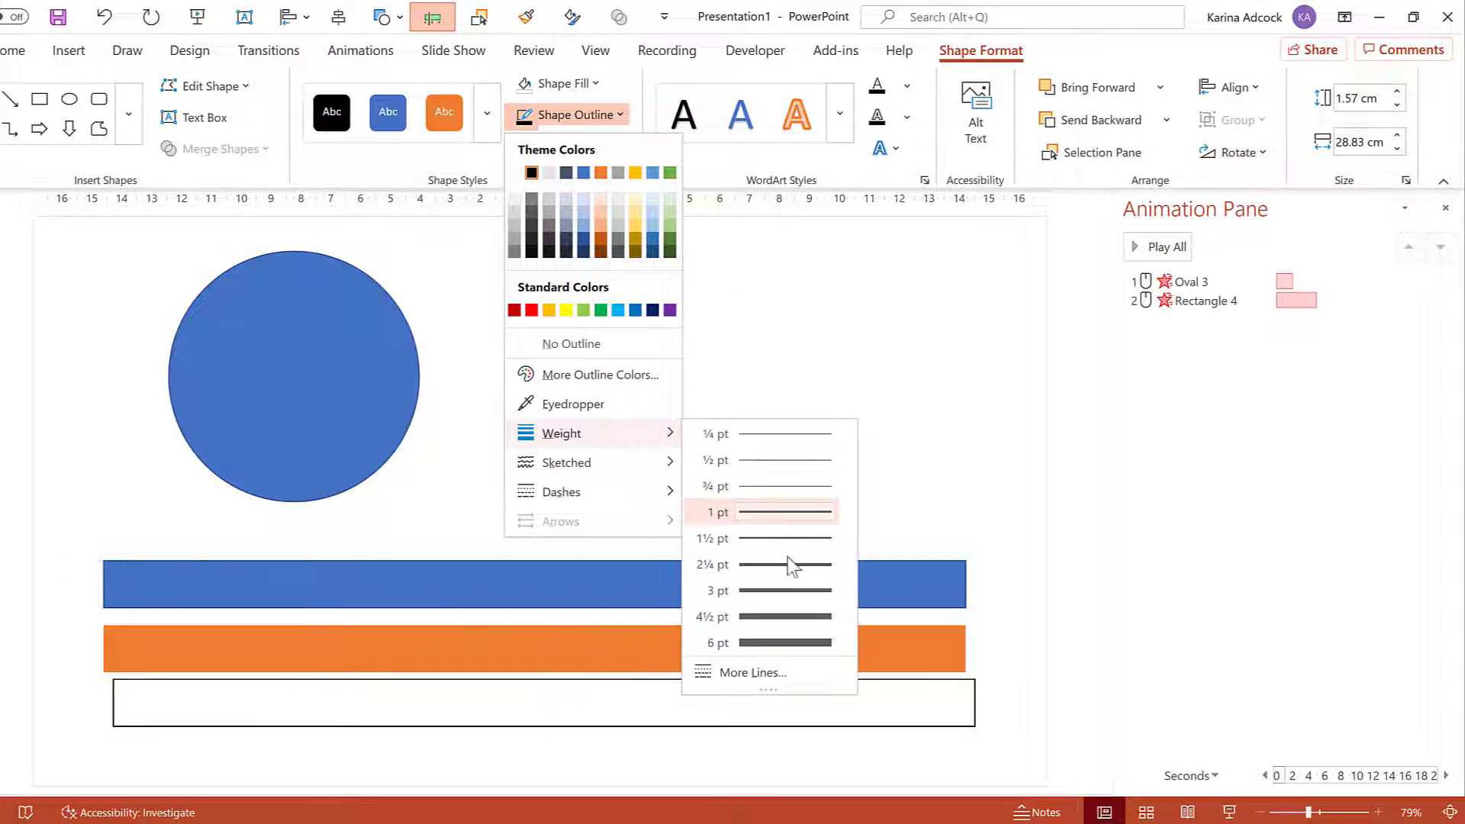
pyautogui.click(763, 565)
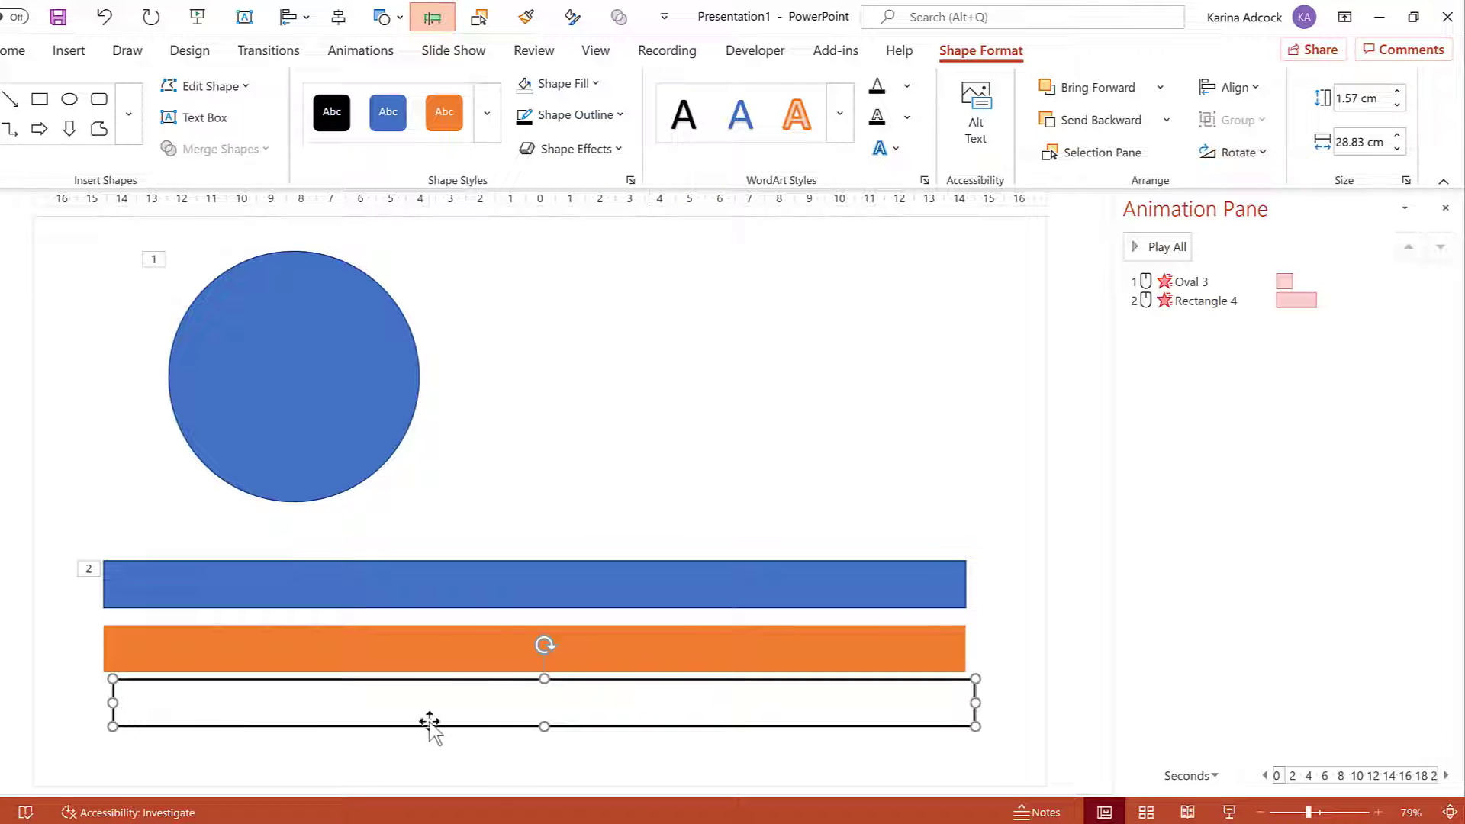
pyautogui.moveTo(435, 726); pyautogui.dragTo(424, 669)
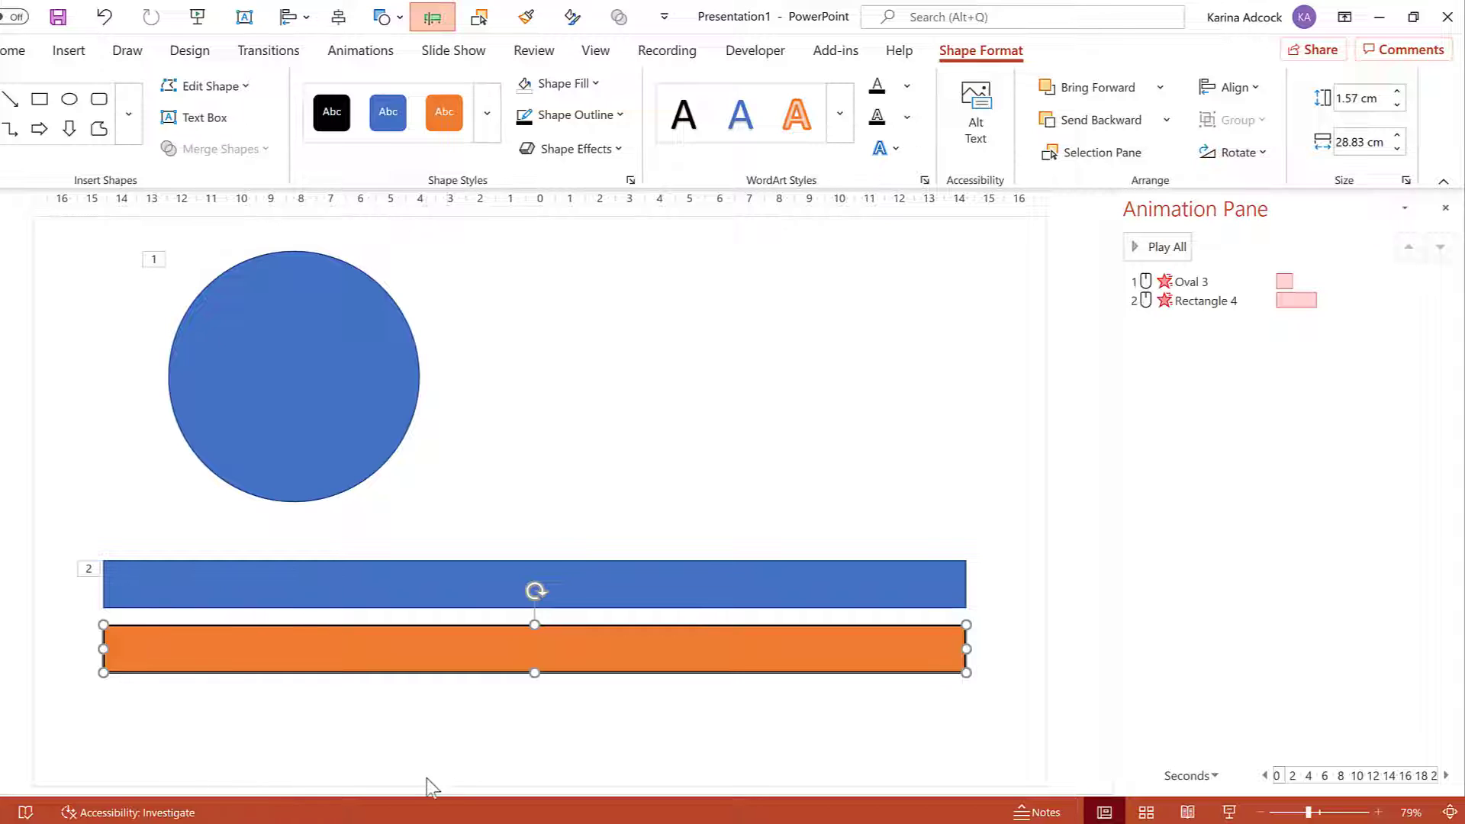
pyautogui.click(404, 734)
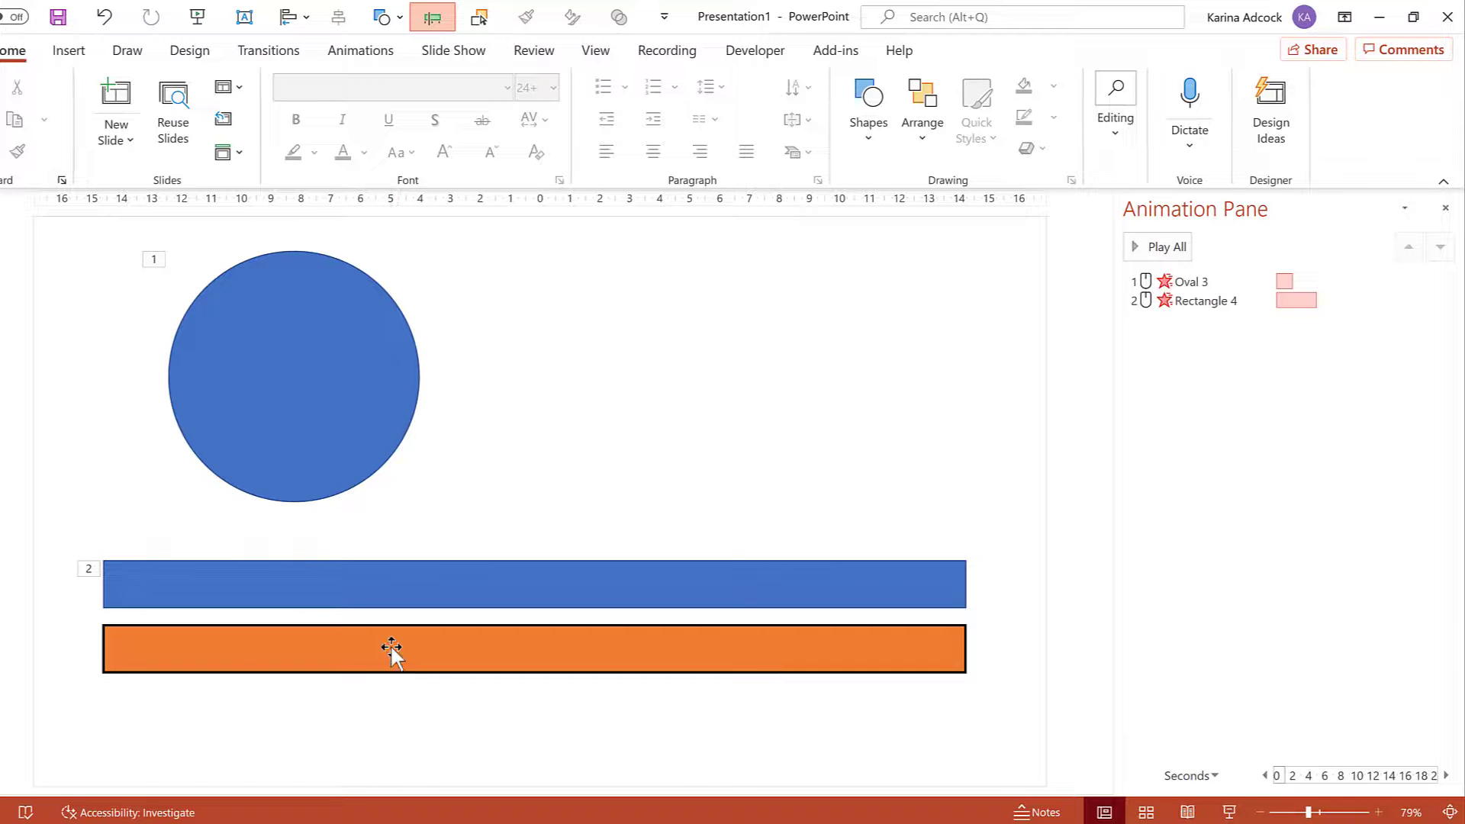
pyautogui.click(392, 650)
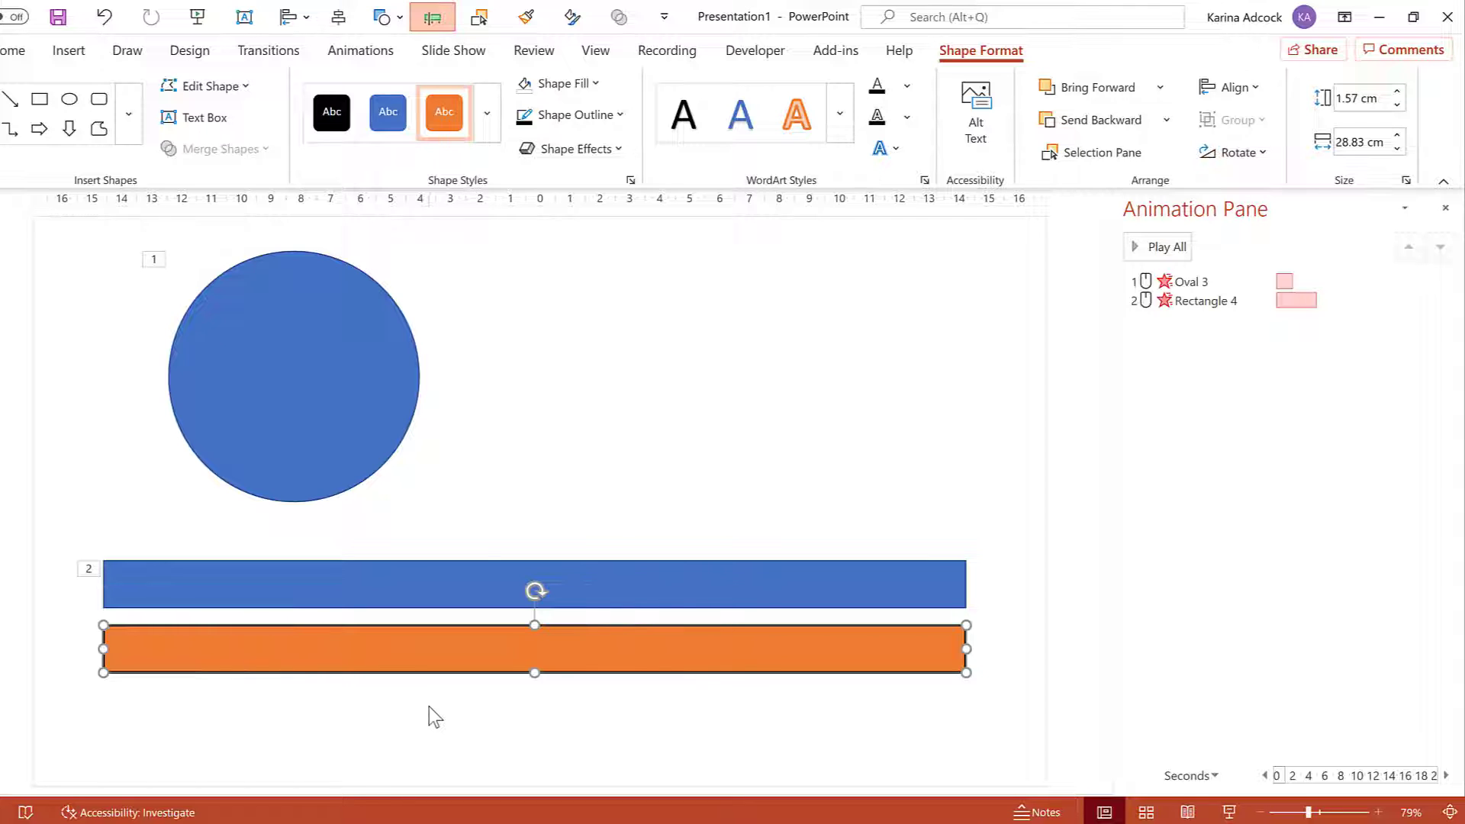
# Give the orange bar a 5-second Wipe entrance From Left and preview it
pyautogui.click(372, 52)
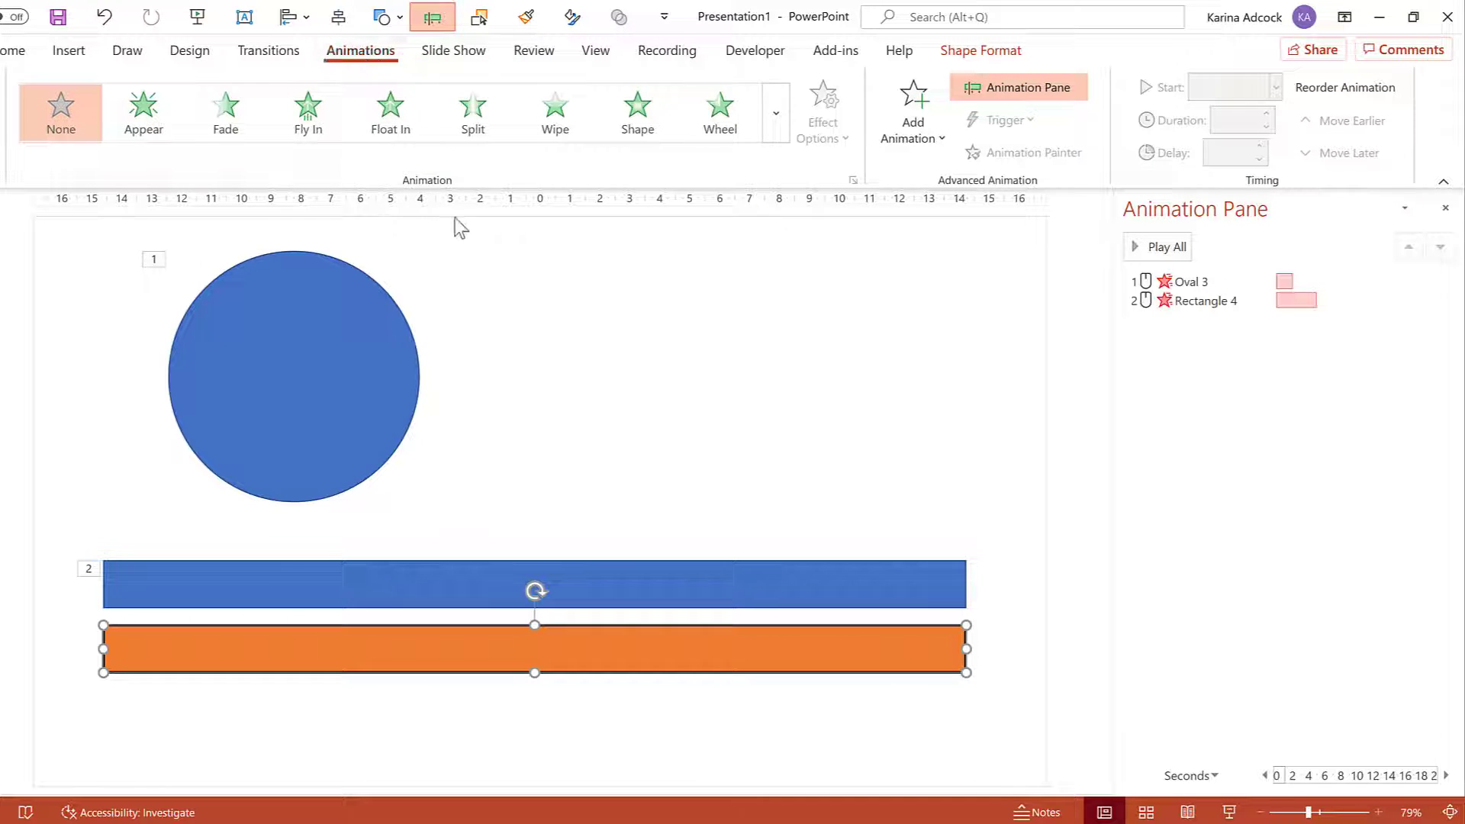
pyautogui.click(556, 122)
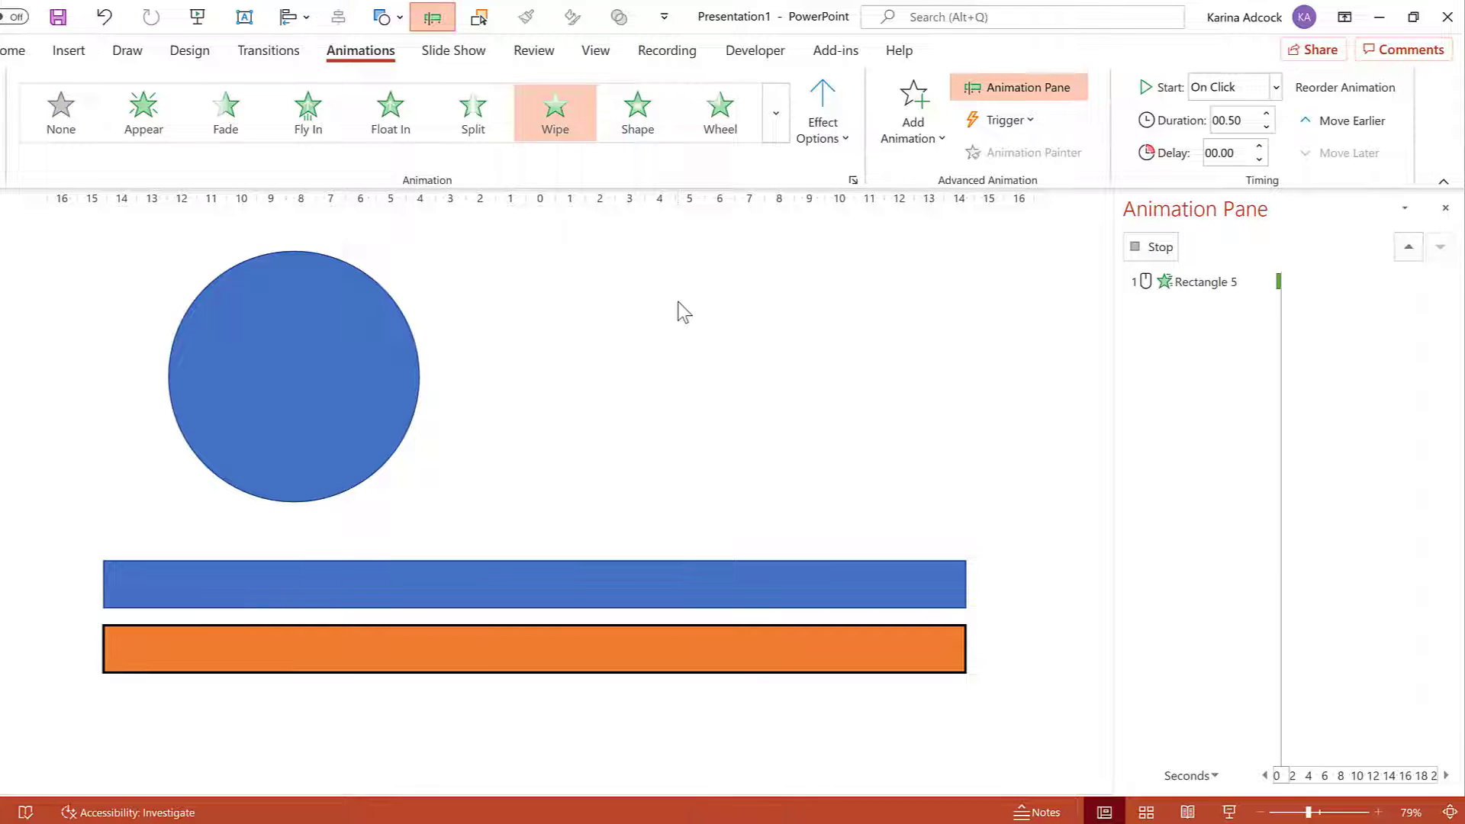
pyautogui.click(819, 136)
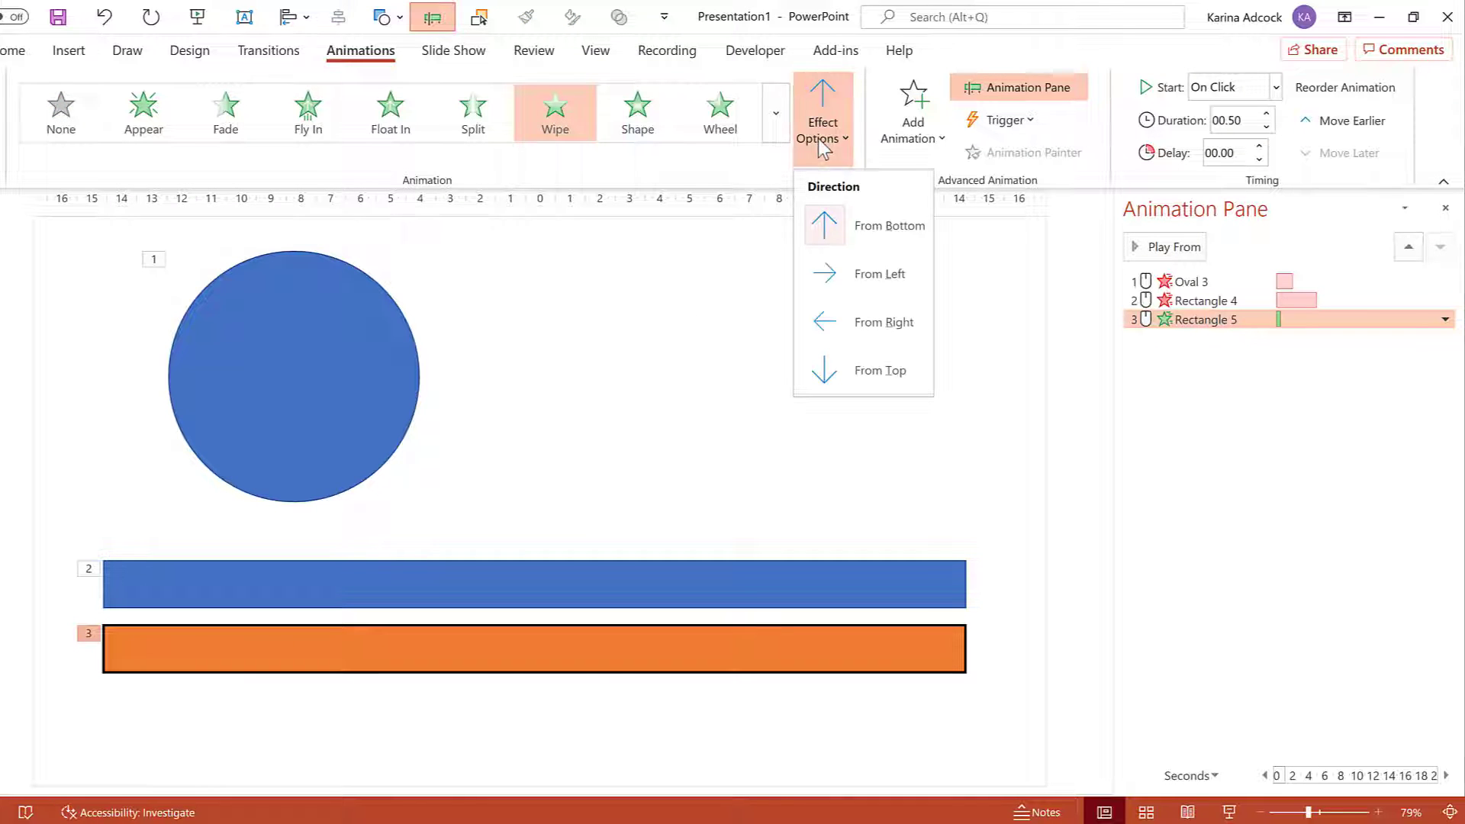
pyautogui.click(879, 276)
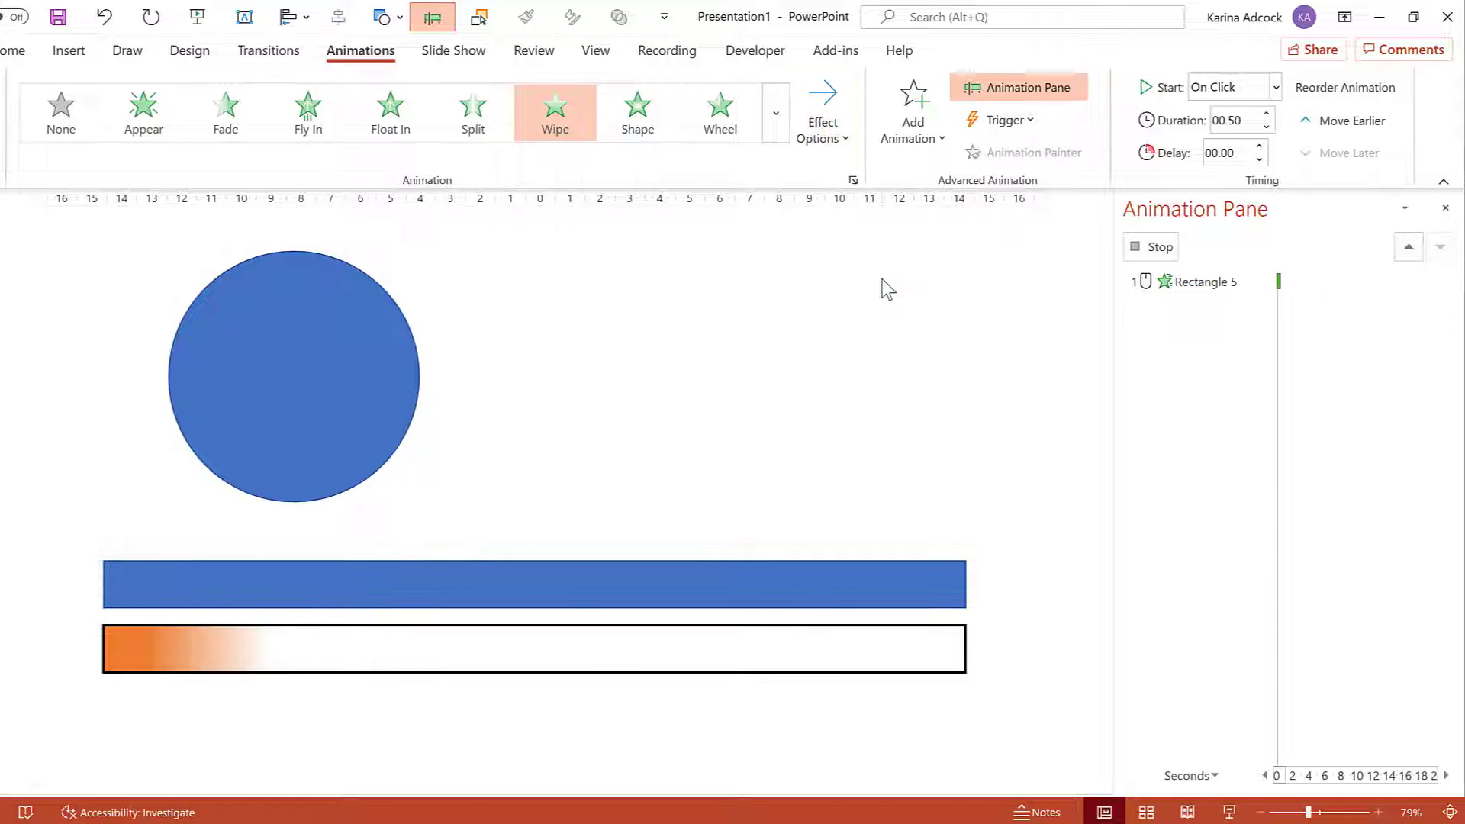
pyautogui.doubleClick(1234, 125)
pyautogui.write('5')
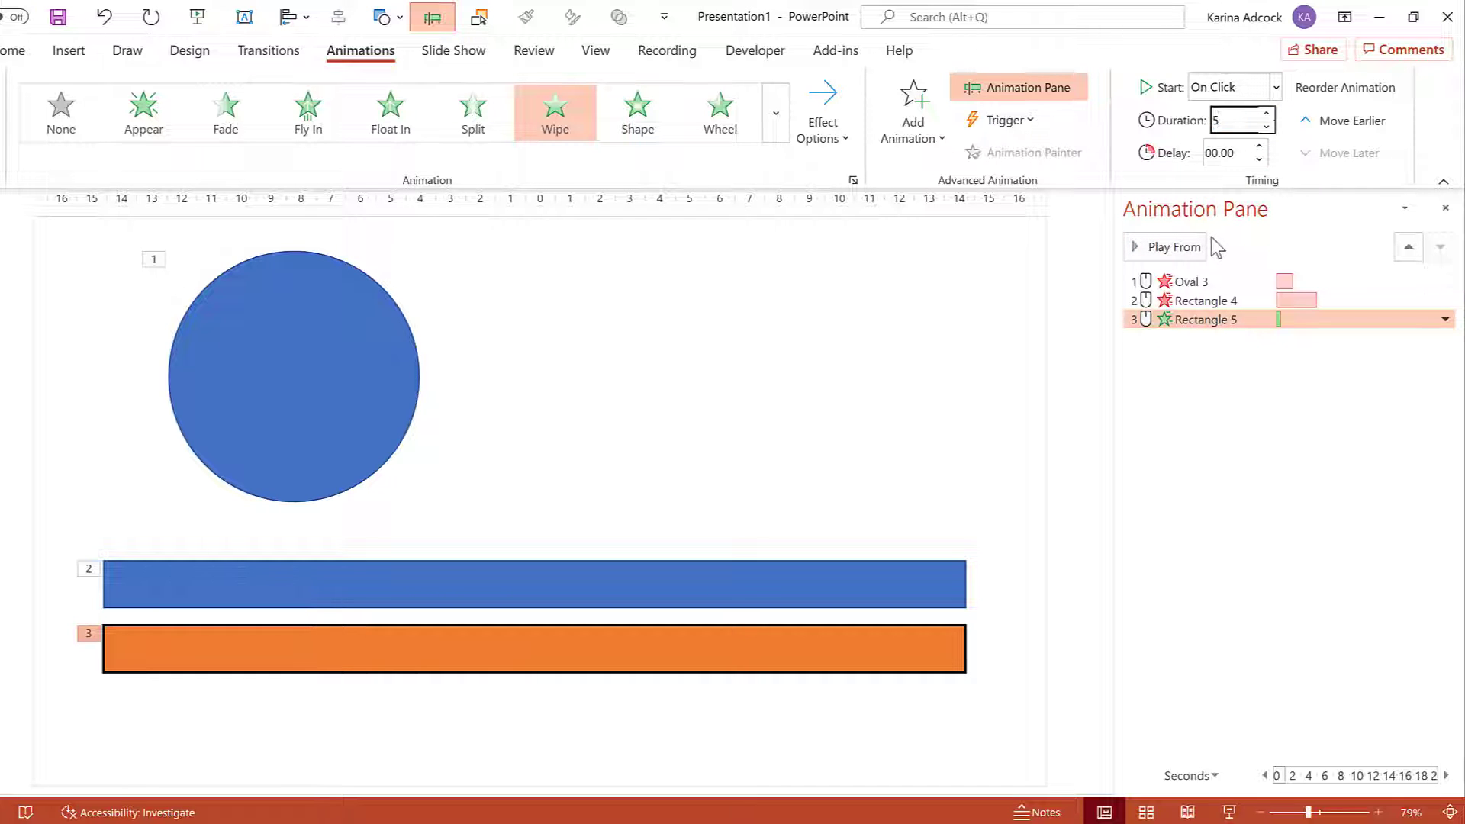
pyautogui.press('Return')
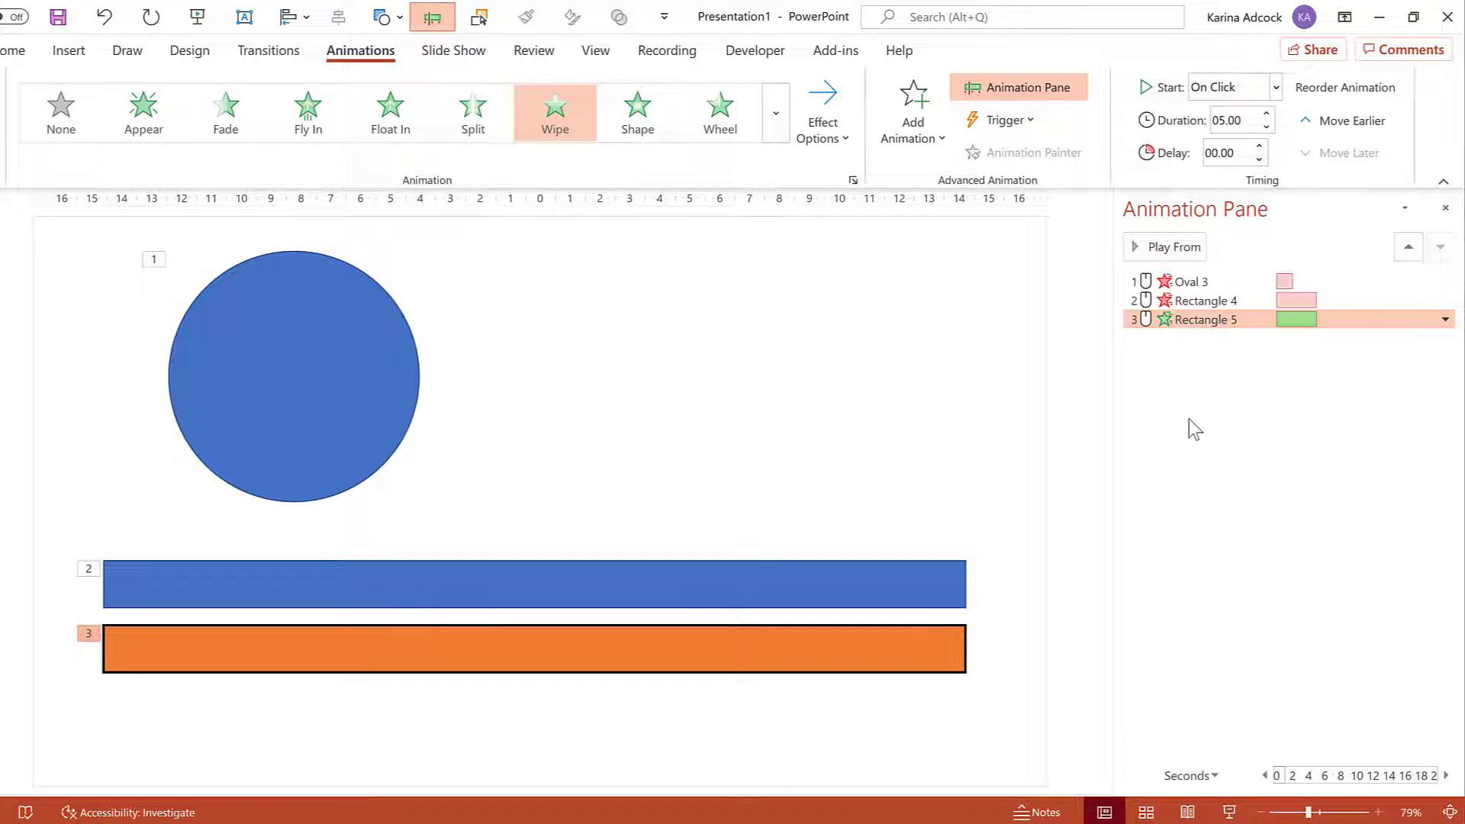
pyautogui.click(1195, 253)
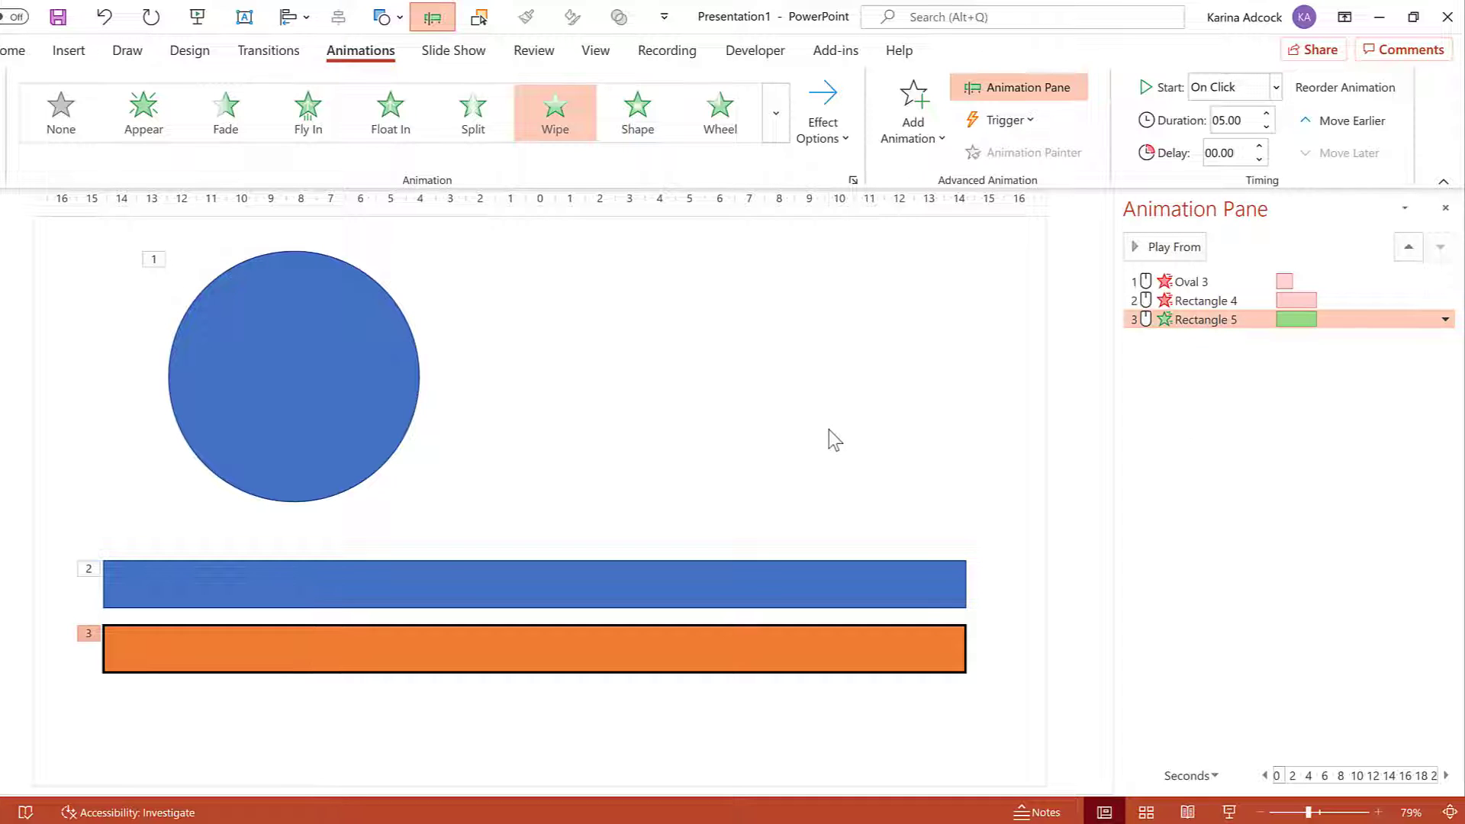
pyautogui.click(12, 50)
# Draw a second circle right of the first and fill it light orange
pyautogui.click(868, 127)
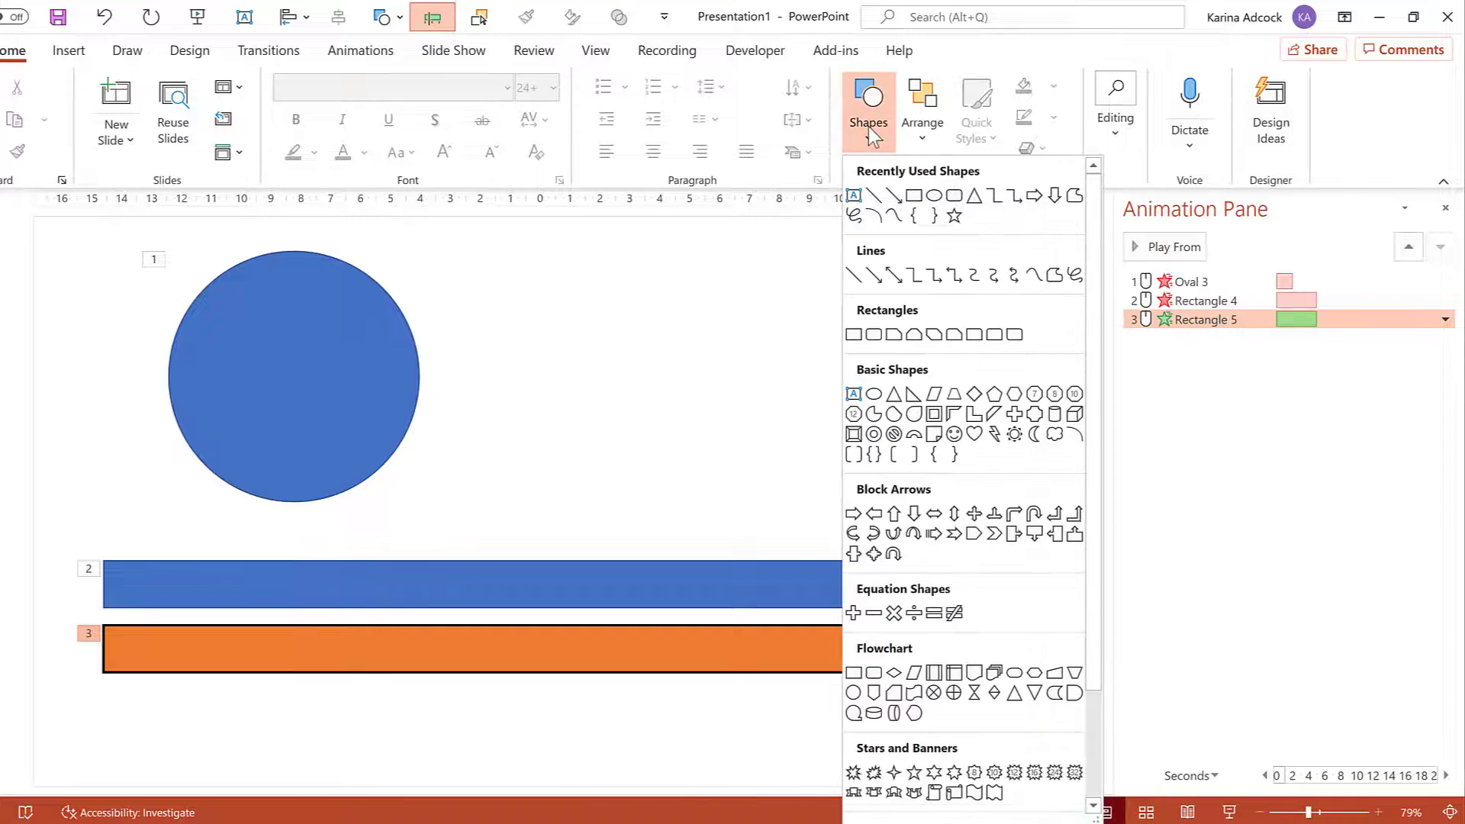
pyautogui.click(873, 394)
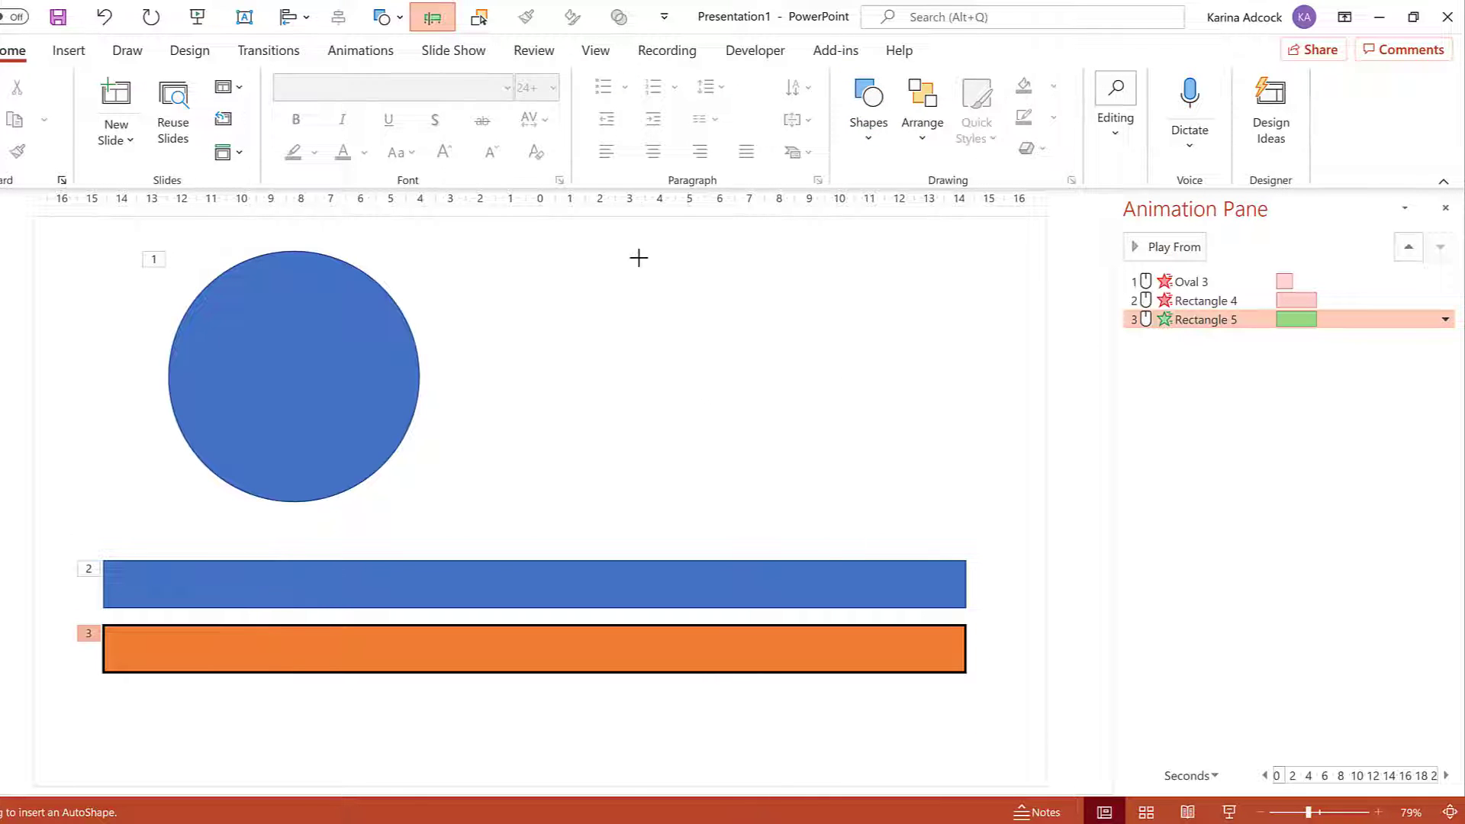
pyautogui.moveTo(632, 256); pyautogui.dragTo(892, 476)
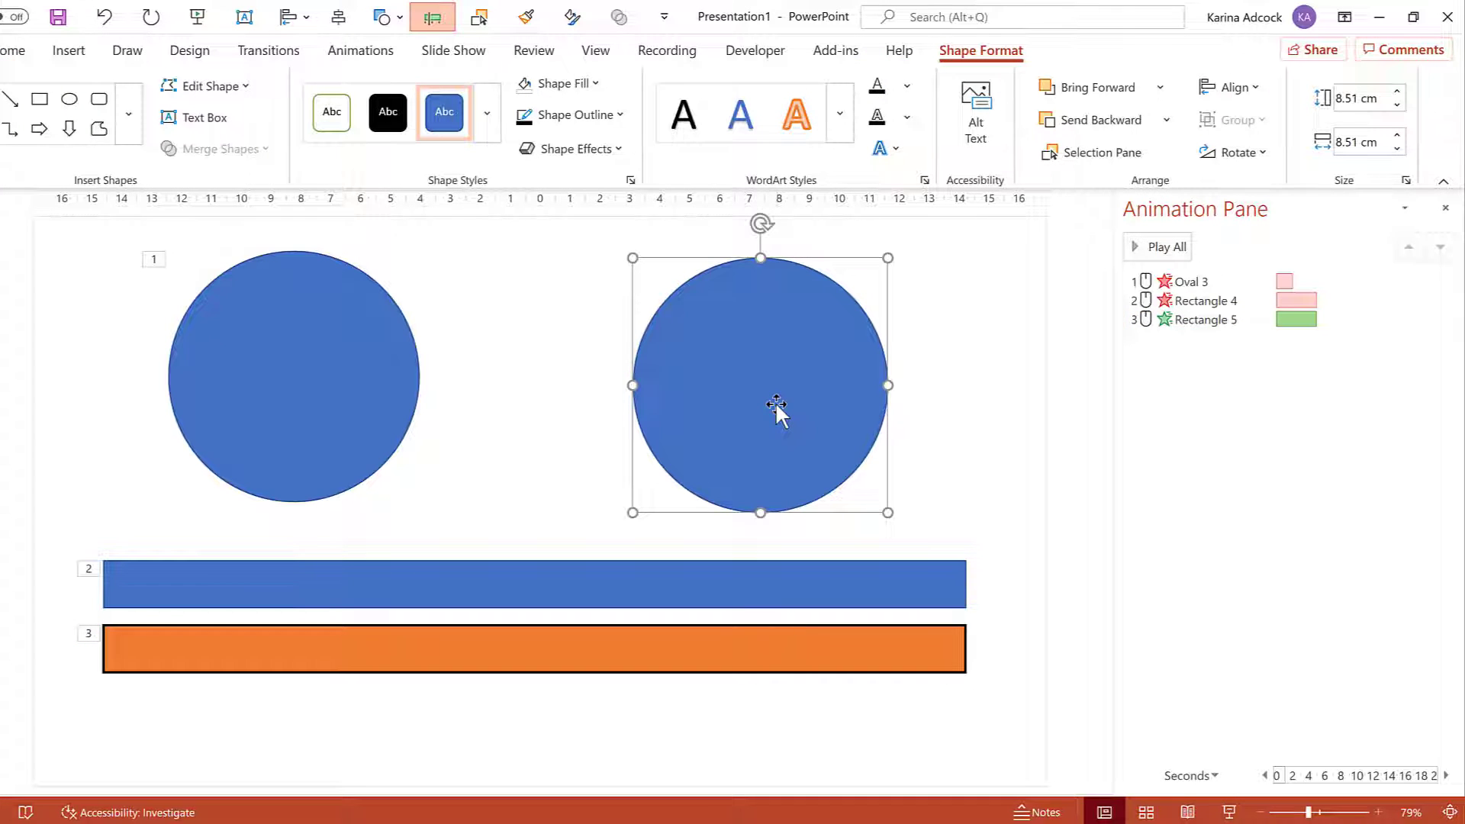
pyautogui.click(596, 85)
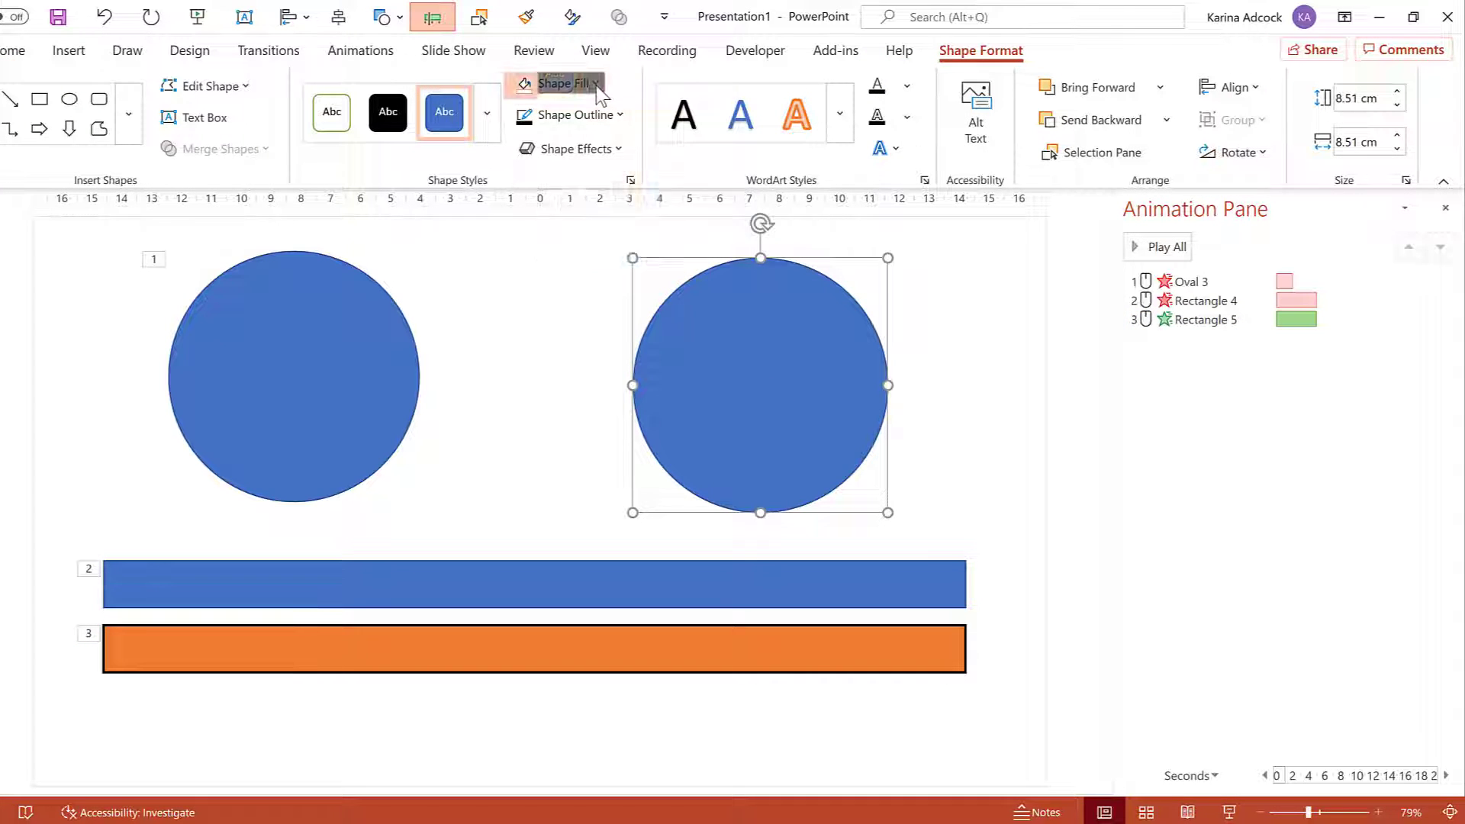
pyautogui.click(598, 191)
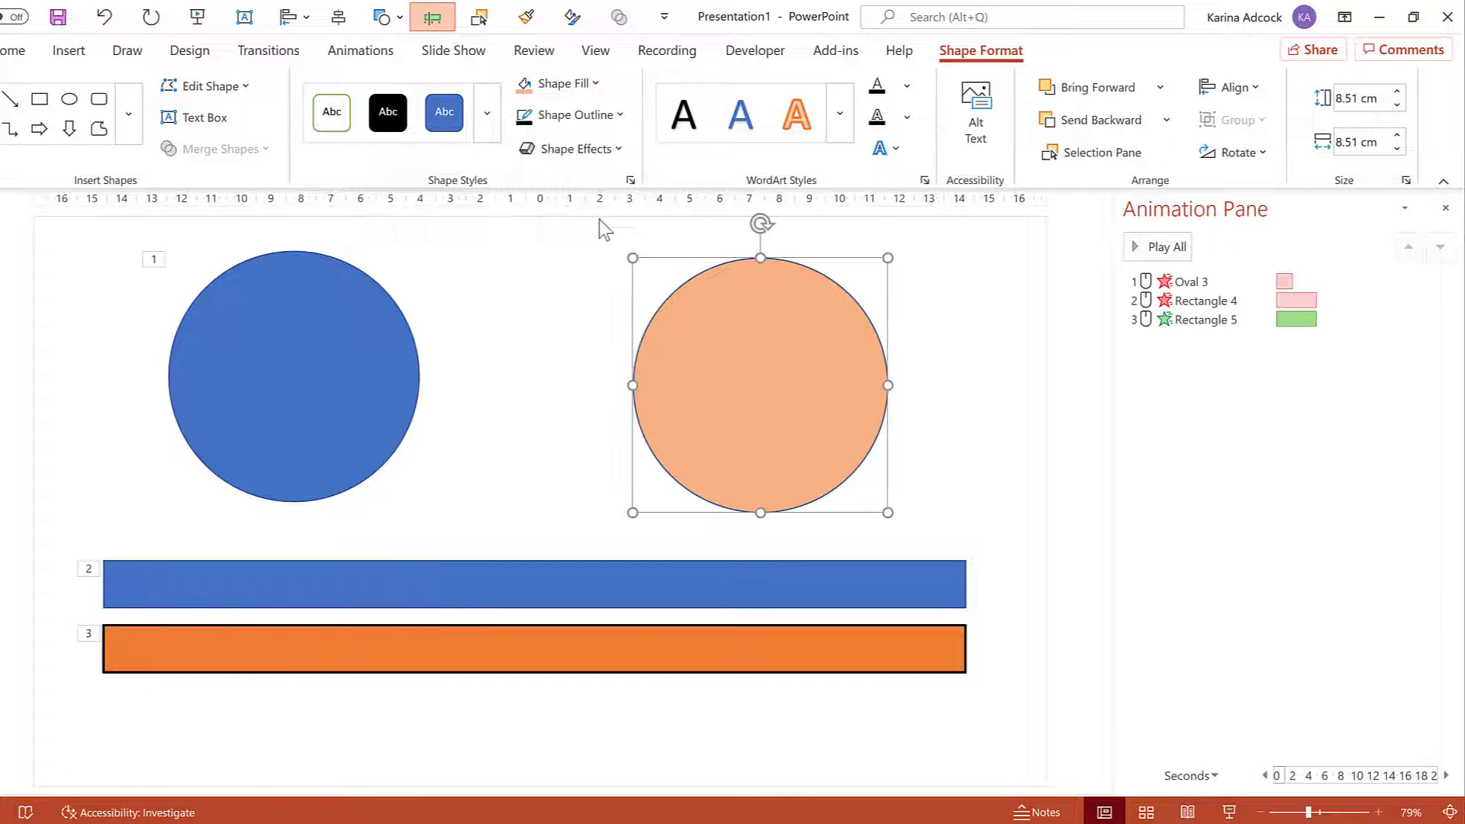
# Give the light-orange circle a black 2¼ pt outline
pyautogui.click(584, 122)
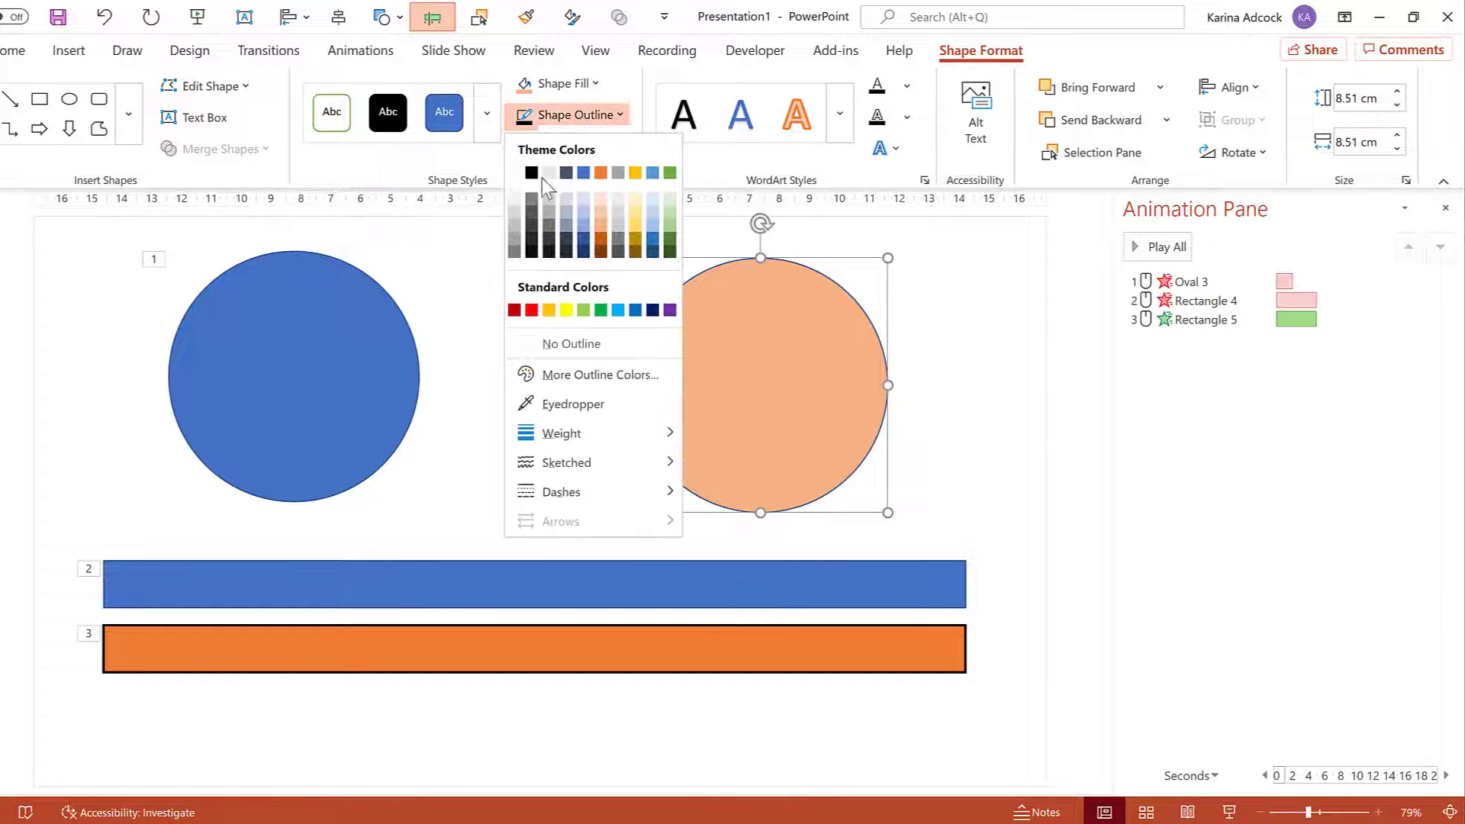
pyautogui.click(532, 167)
pyautogui.click(616, 116)
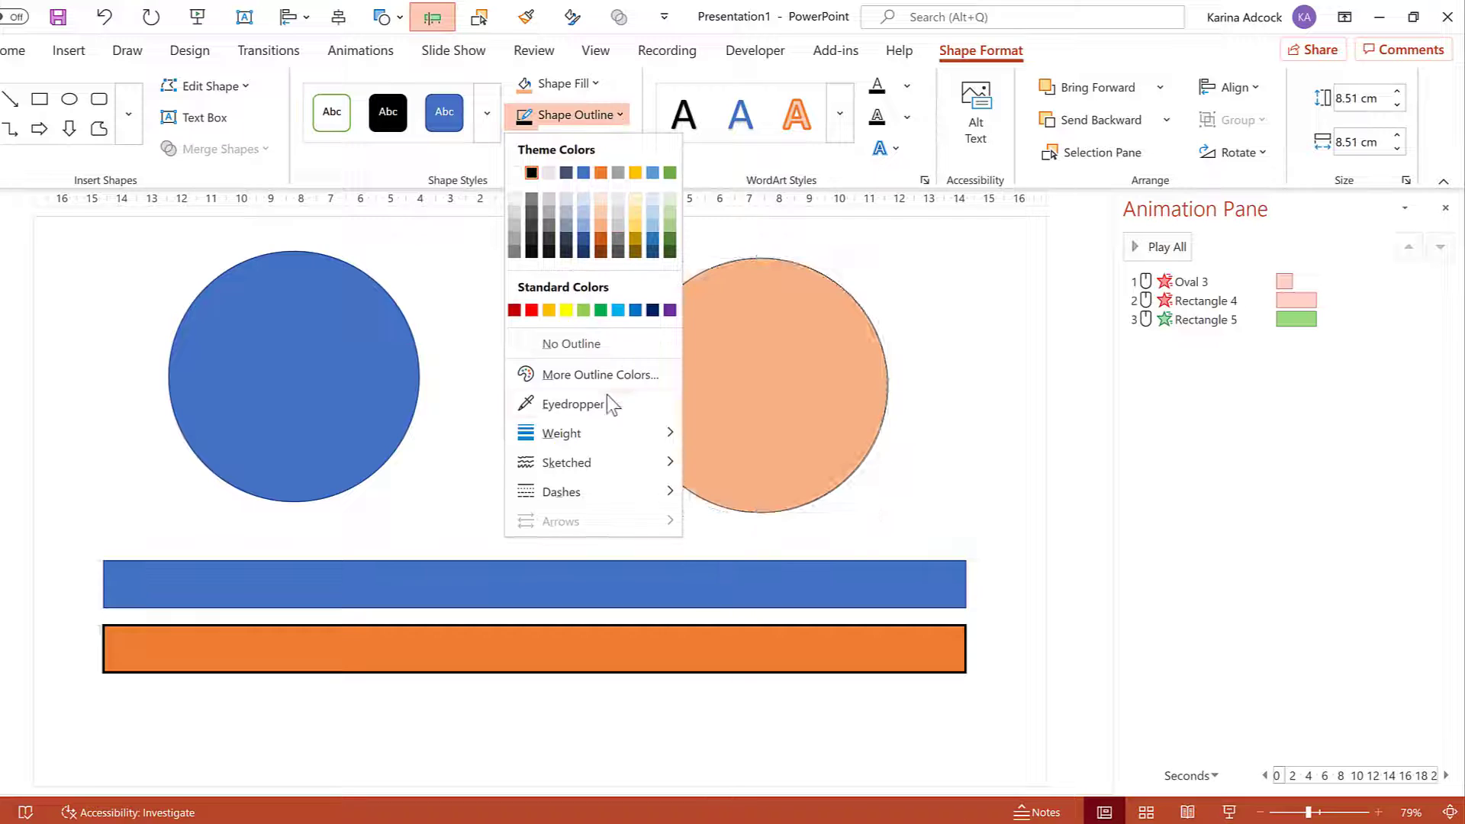
pyautogui.moveTo(599, 427)
pyautogui.click(779, 563)
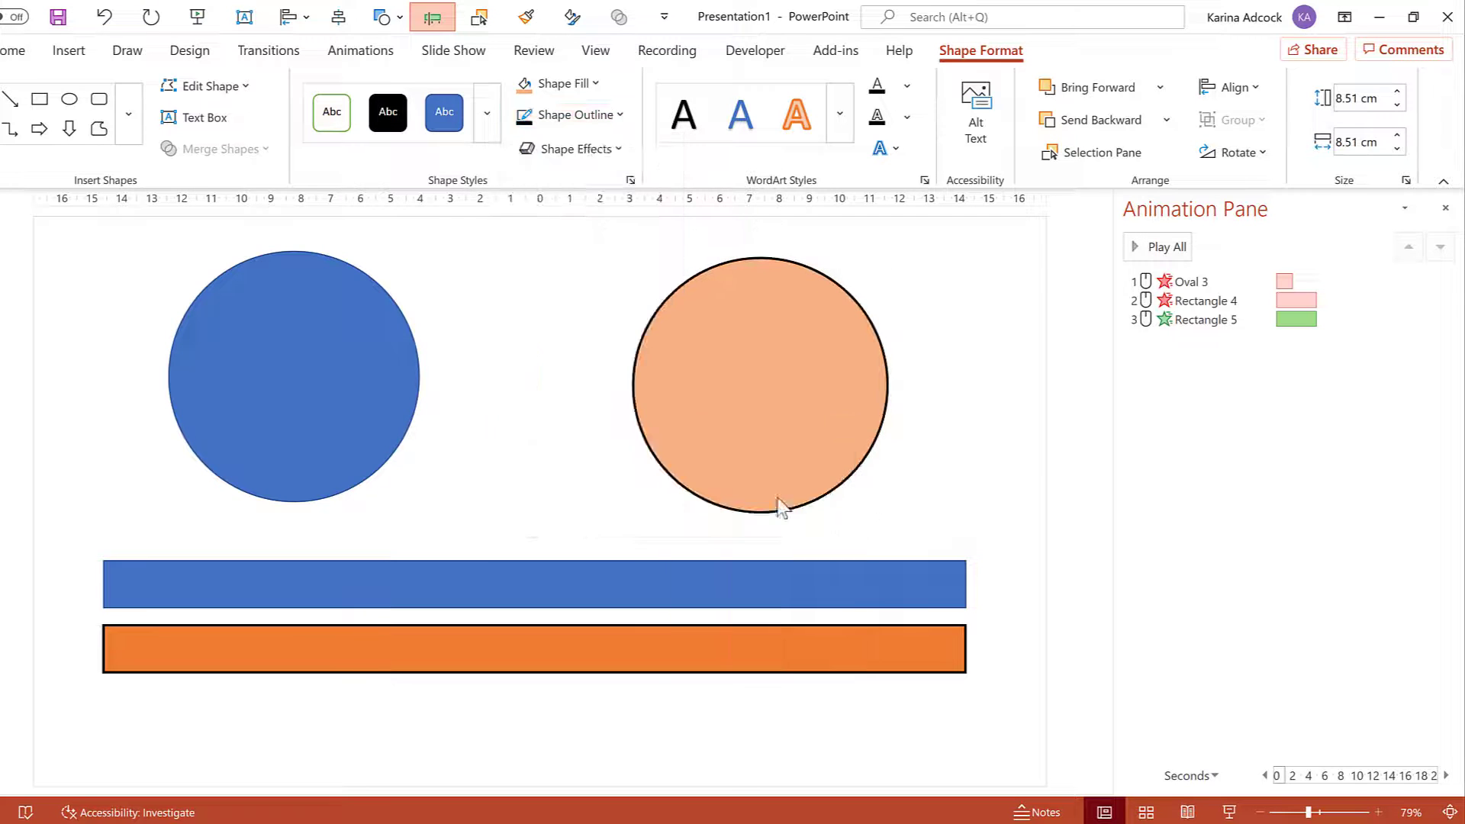
# Duplicate the circle, fill the copy orange, and align it exactly over the peach circle
pyautogui.hotkey('ctrl', 'd')
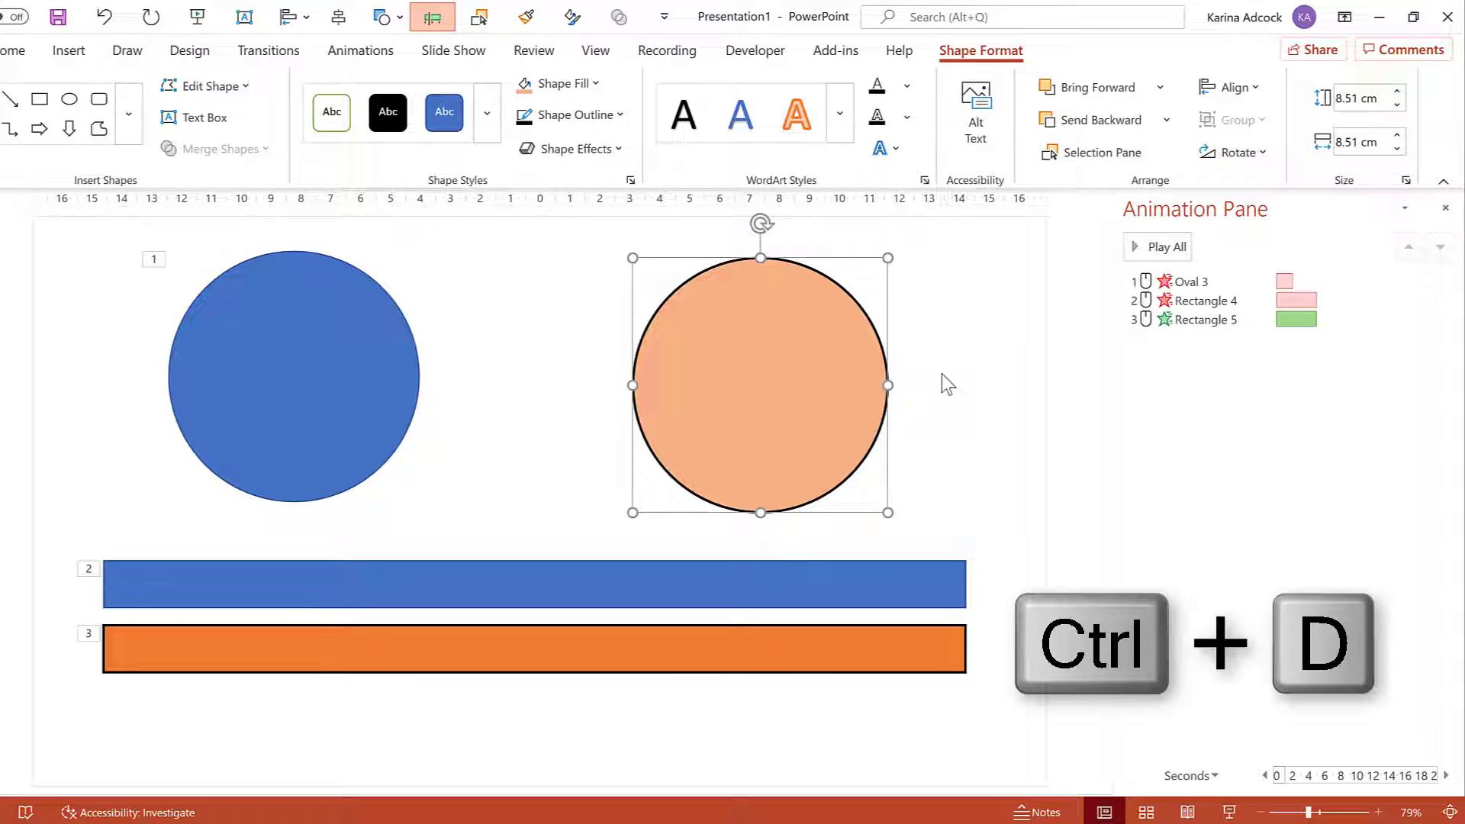
pyautogui.moveTo(837, 371)
pyautogui.mouseDown()
pyautogui.moveTo(853, 376)
pyautogui.moveTo(845, 362)
pyautogui.mouseUp()
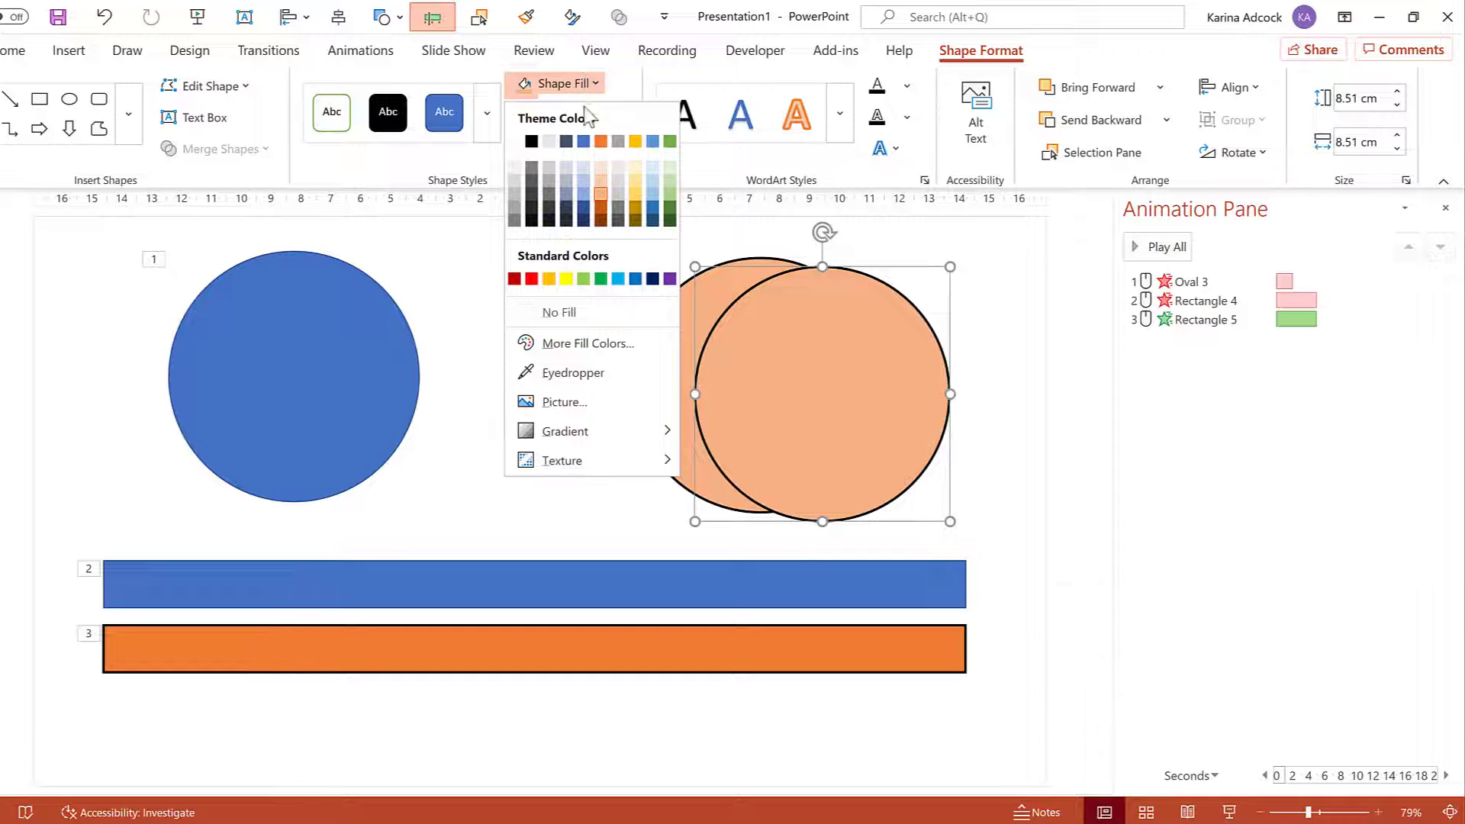
pyautogui.click(601, 141)
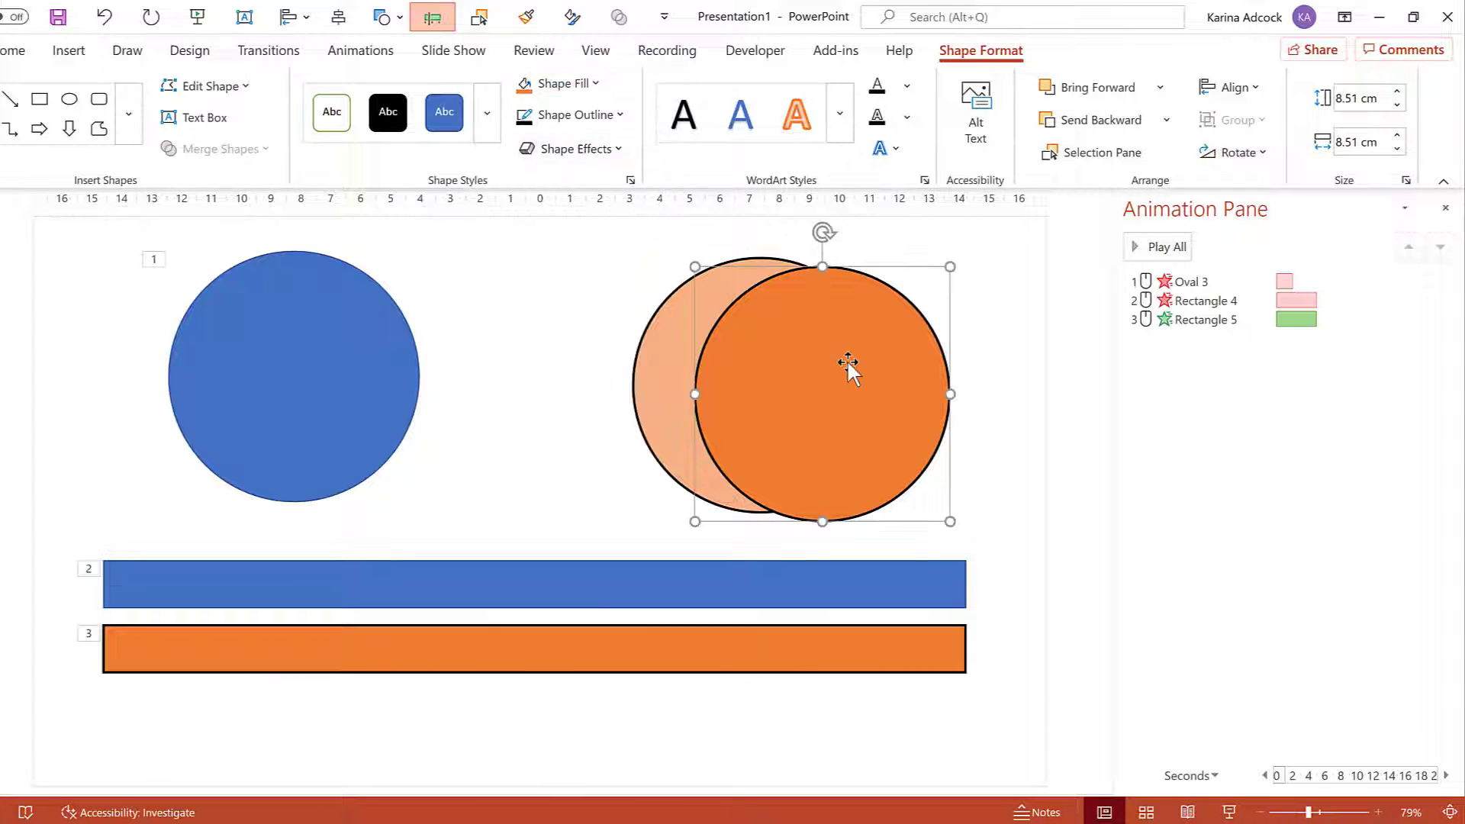
pyautogui.moveTo(845, 343); pyautogui.dragTo(785, 339)
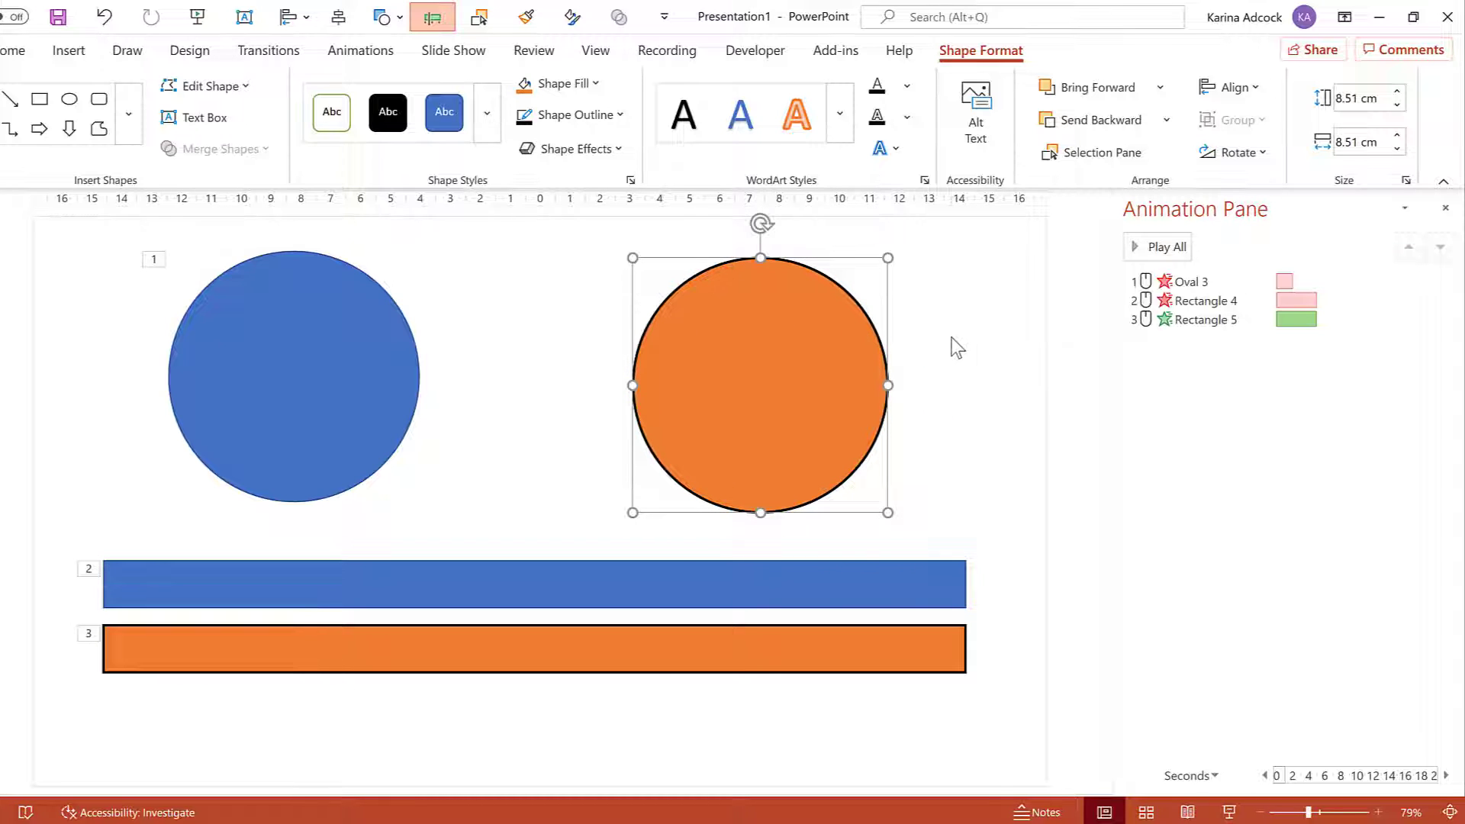
# Apply a Wheel entrance to the orange circle with a 05.00 duration
pyautogui.click(382, 58)
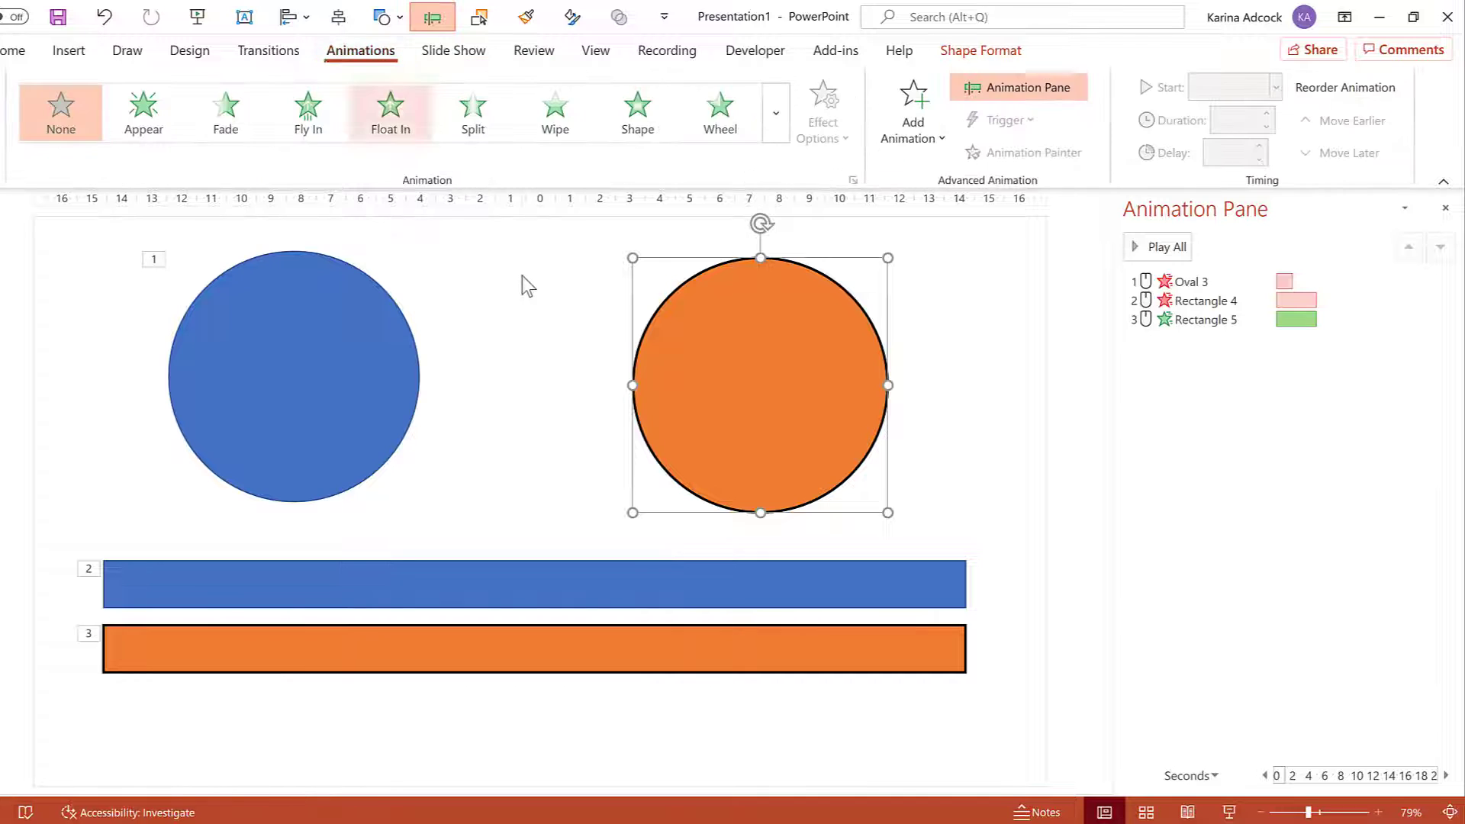
pyautogui.click(723, 118)
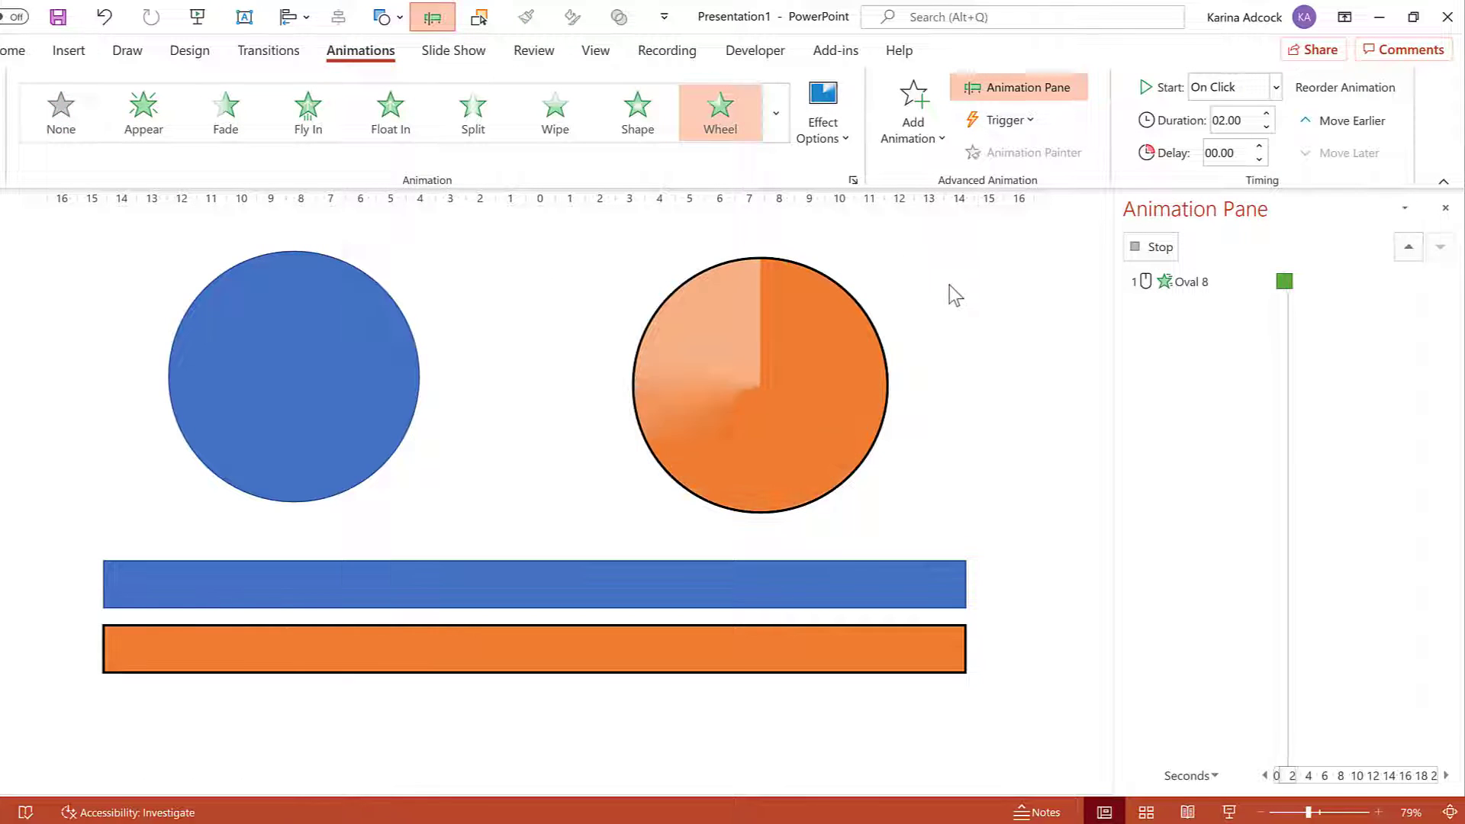
pyautogui.click(1230, 120)
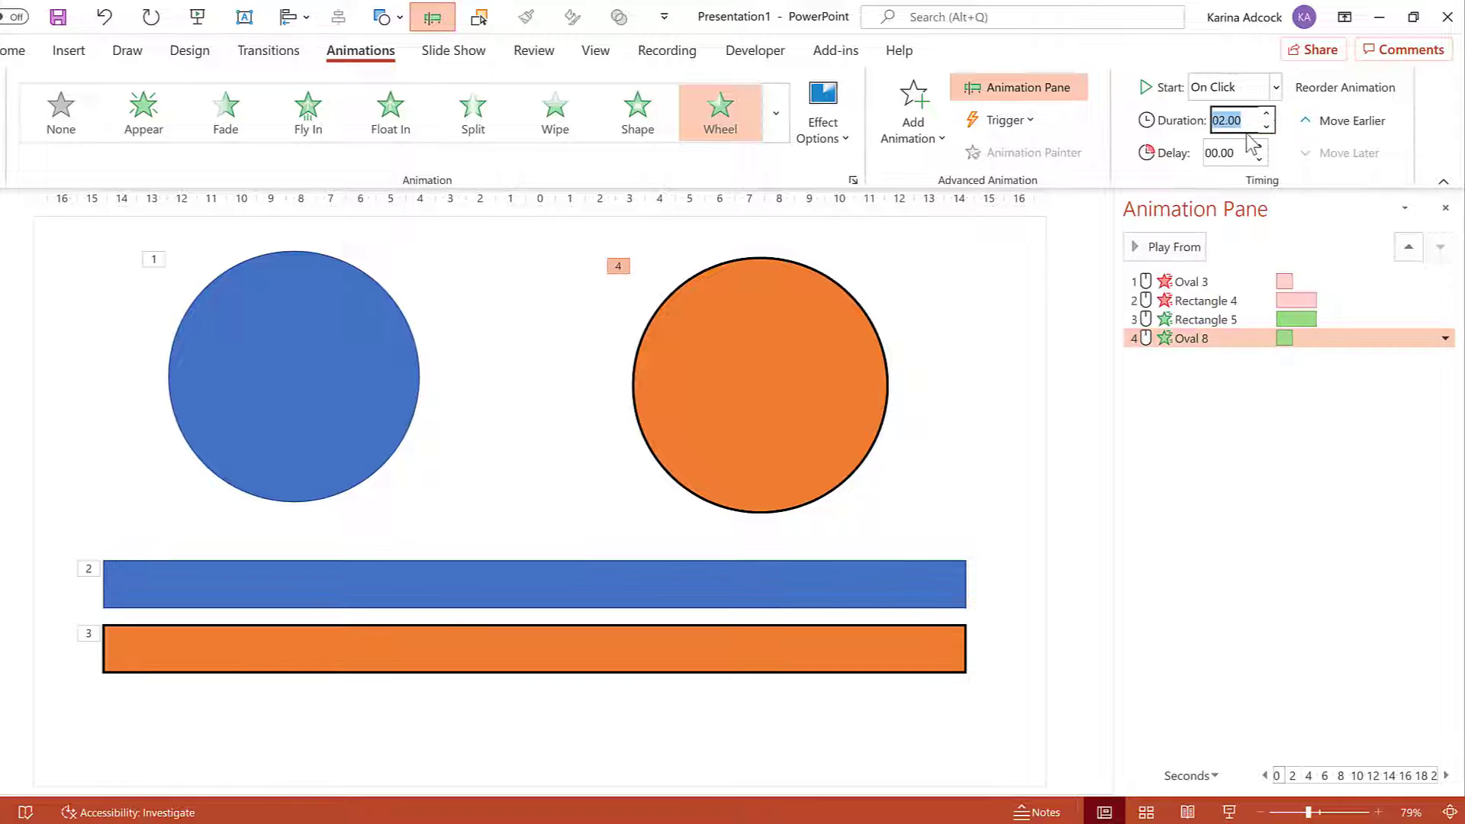
pyautogui.write('5')
pyautogui.press('Tab')
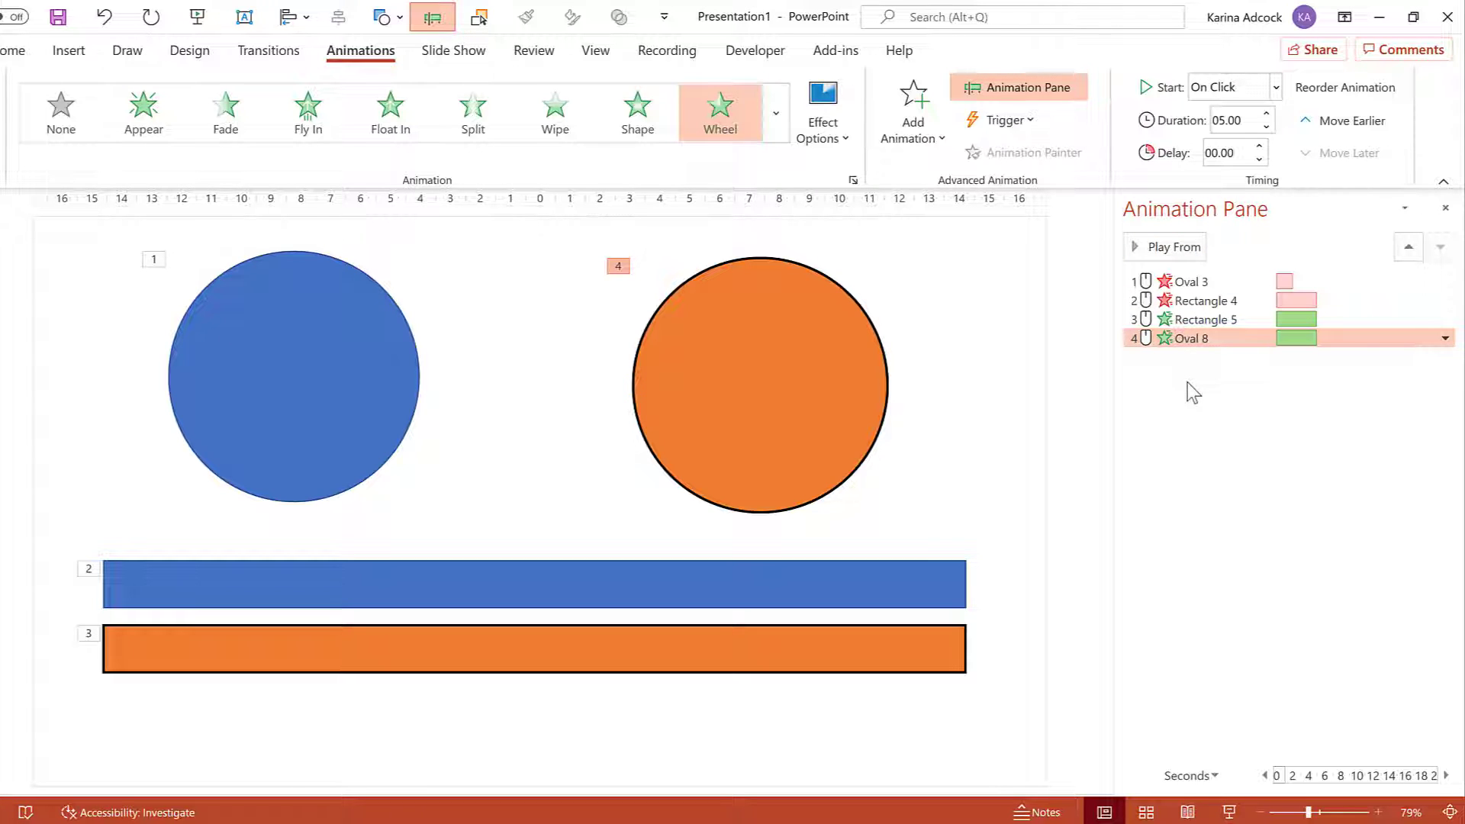
# Set the Wheel animation's trigger to On Click of Oval 7
pyautogui.click(1031, 119)
pyautogui.moveTo(1033, 154)
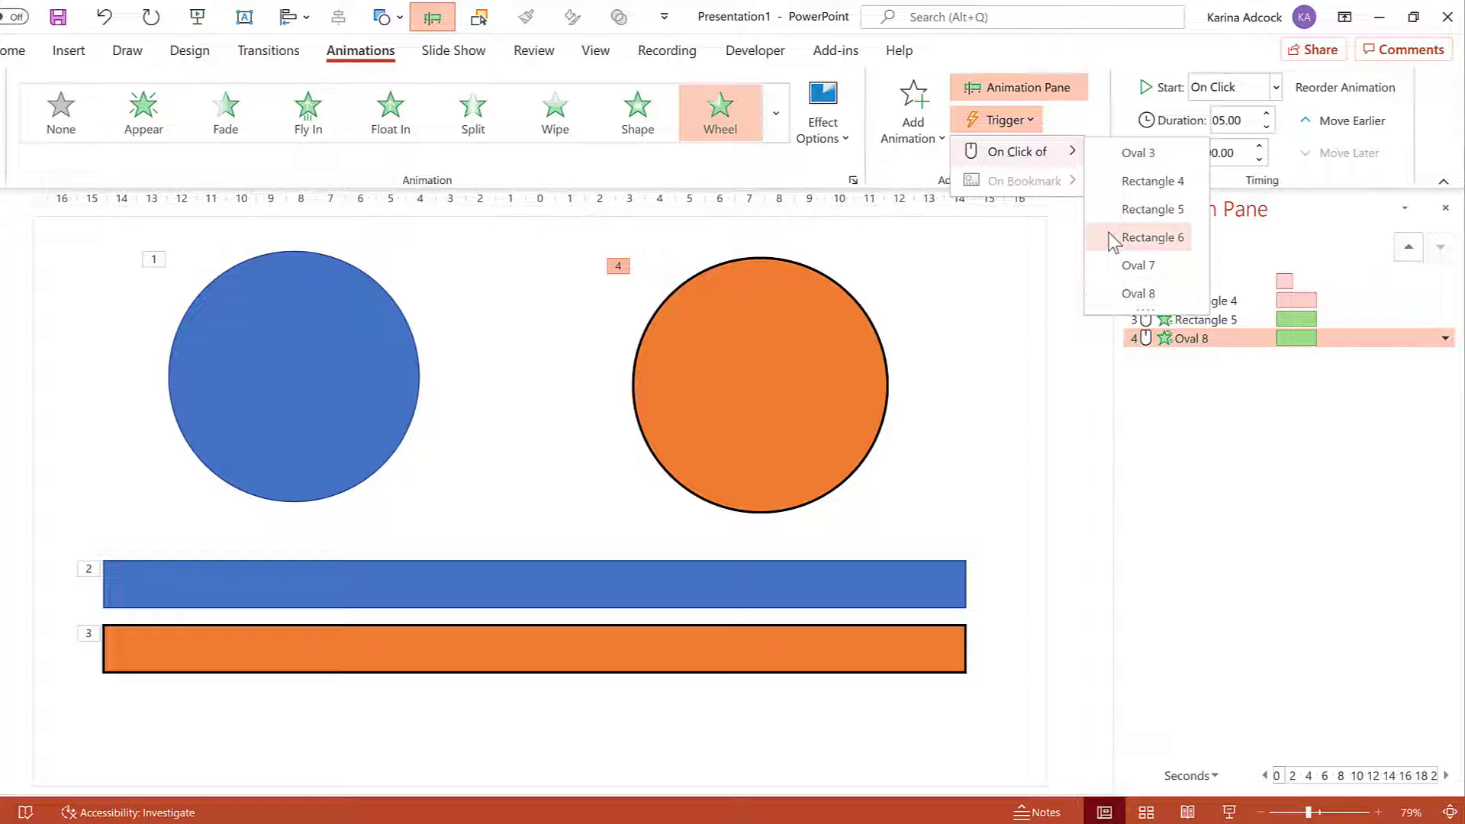
pyautogui.click(1165, 267)
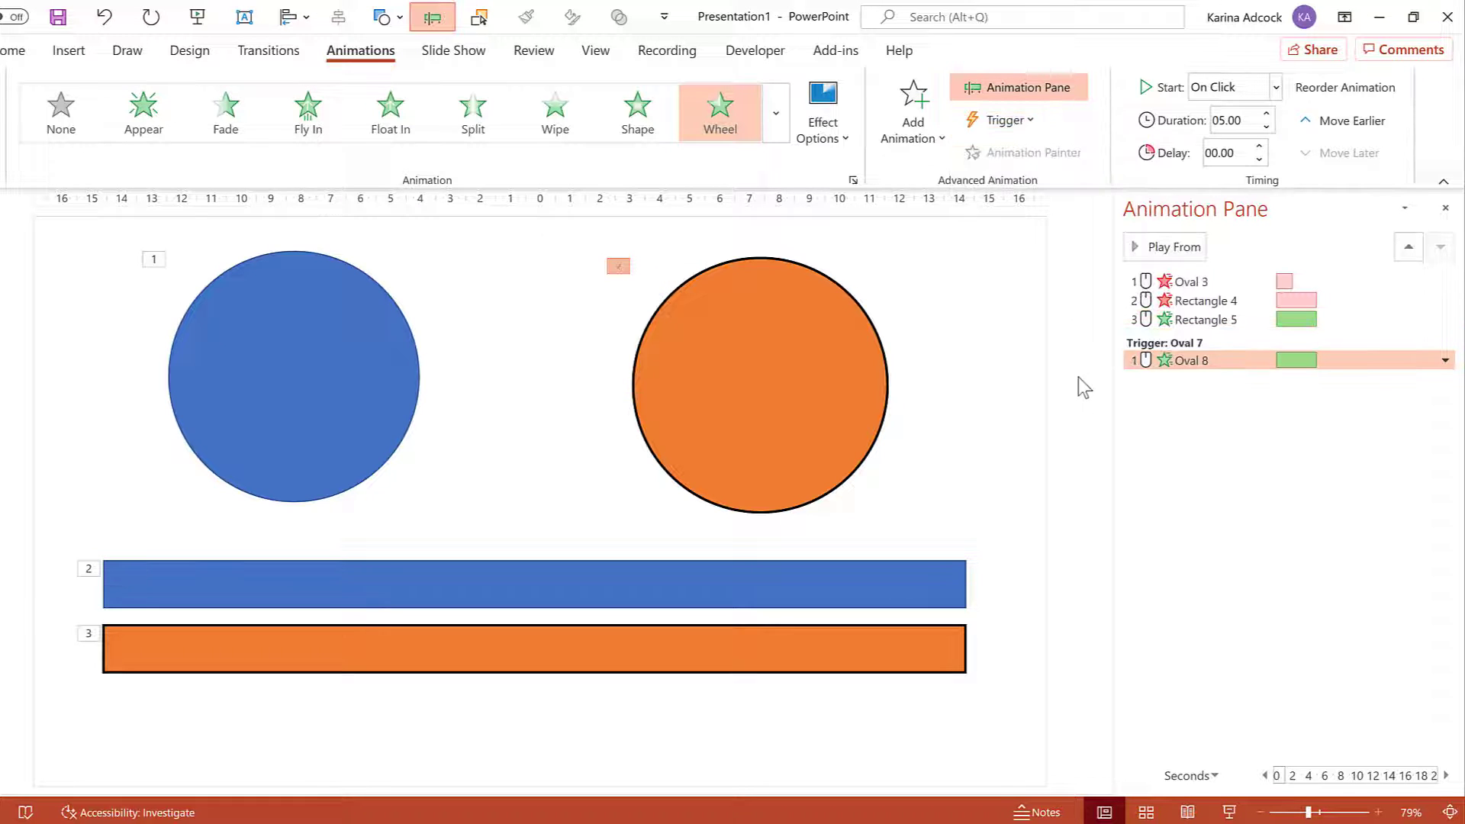
pyautogui.click(1031, 121)
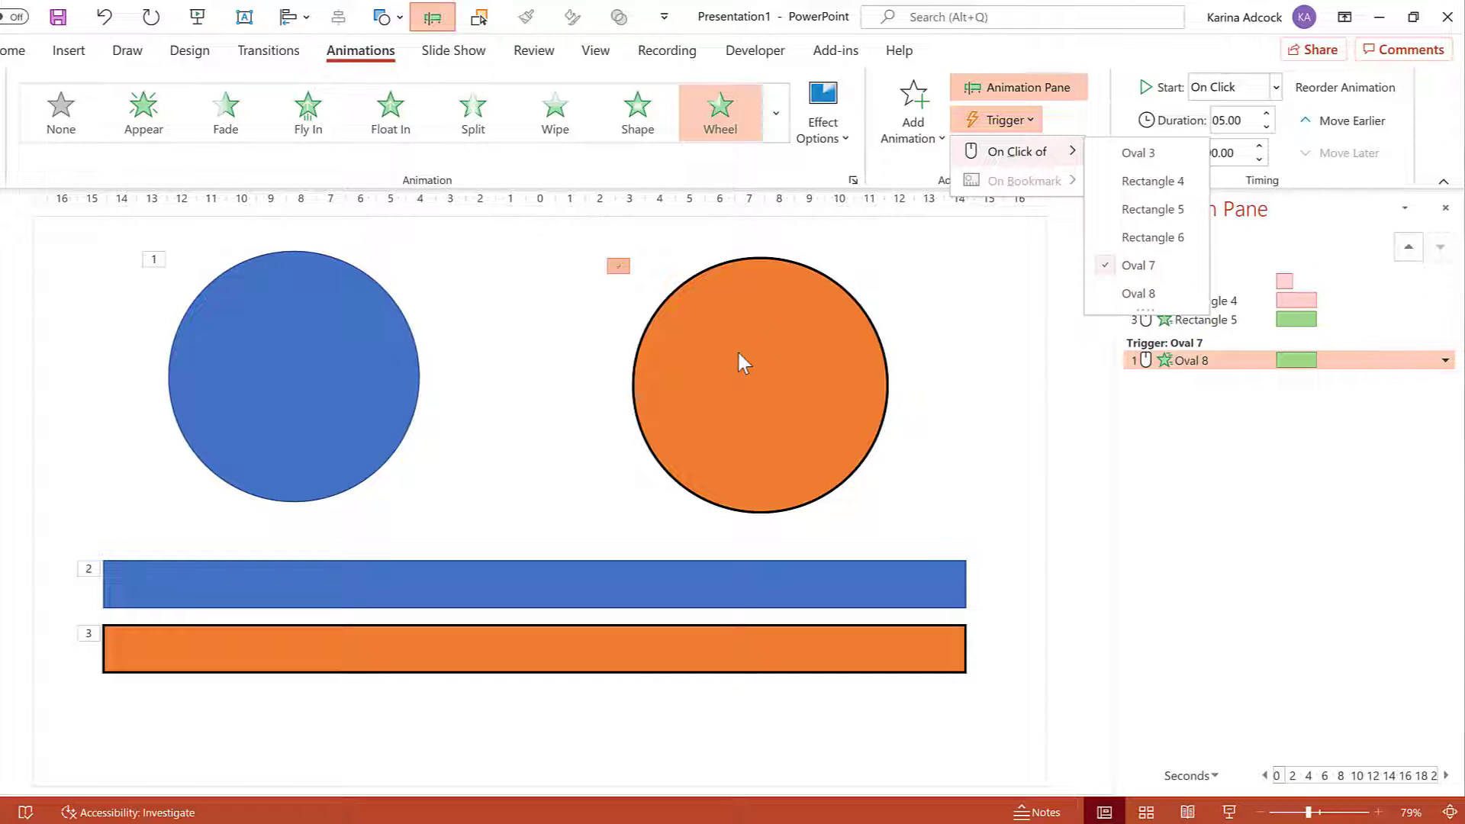
pyautogui.click(958, 313)
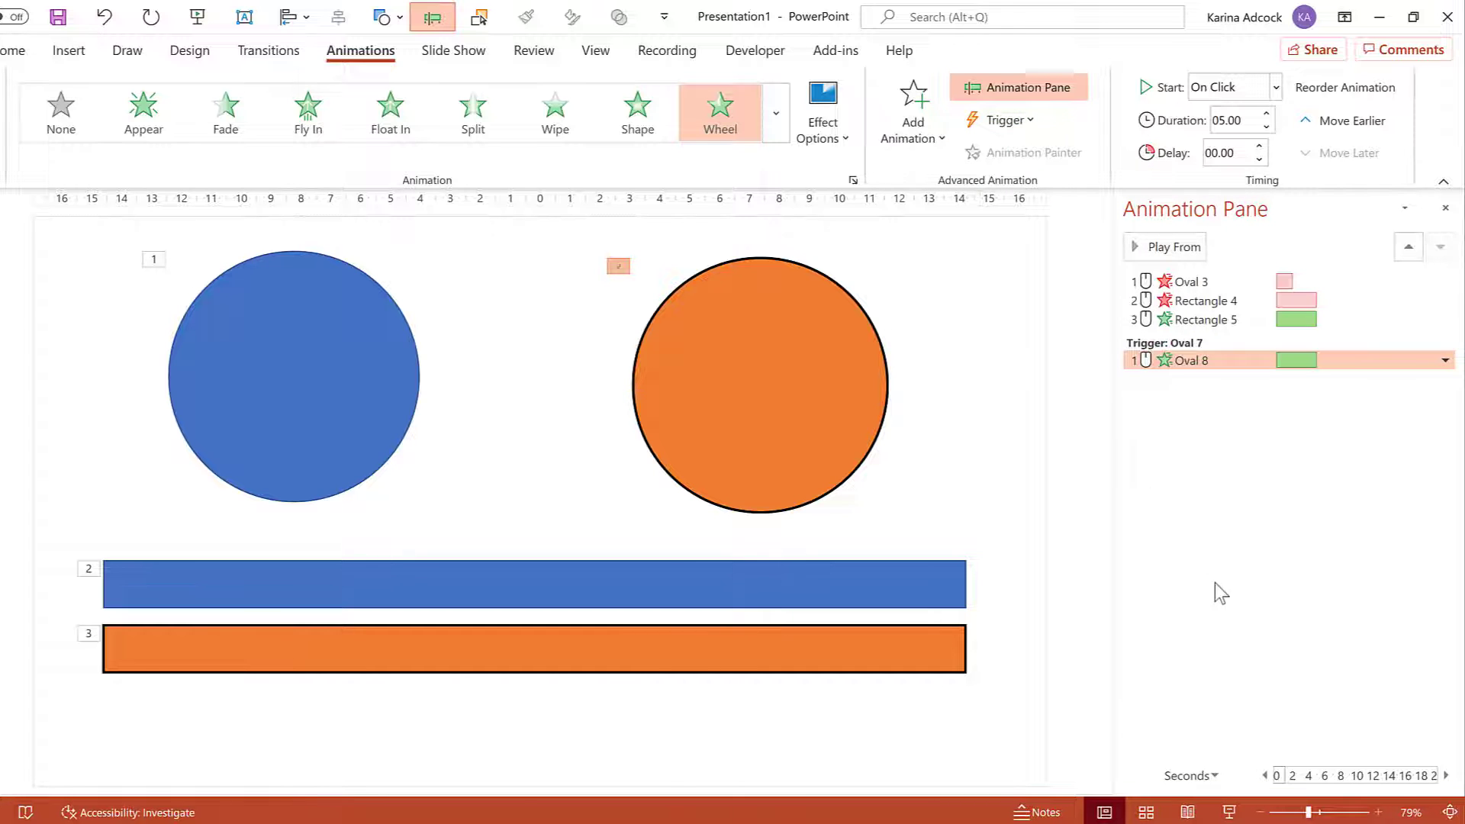
pyautogui.click(1230, 813)
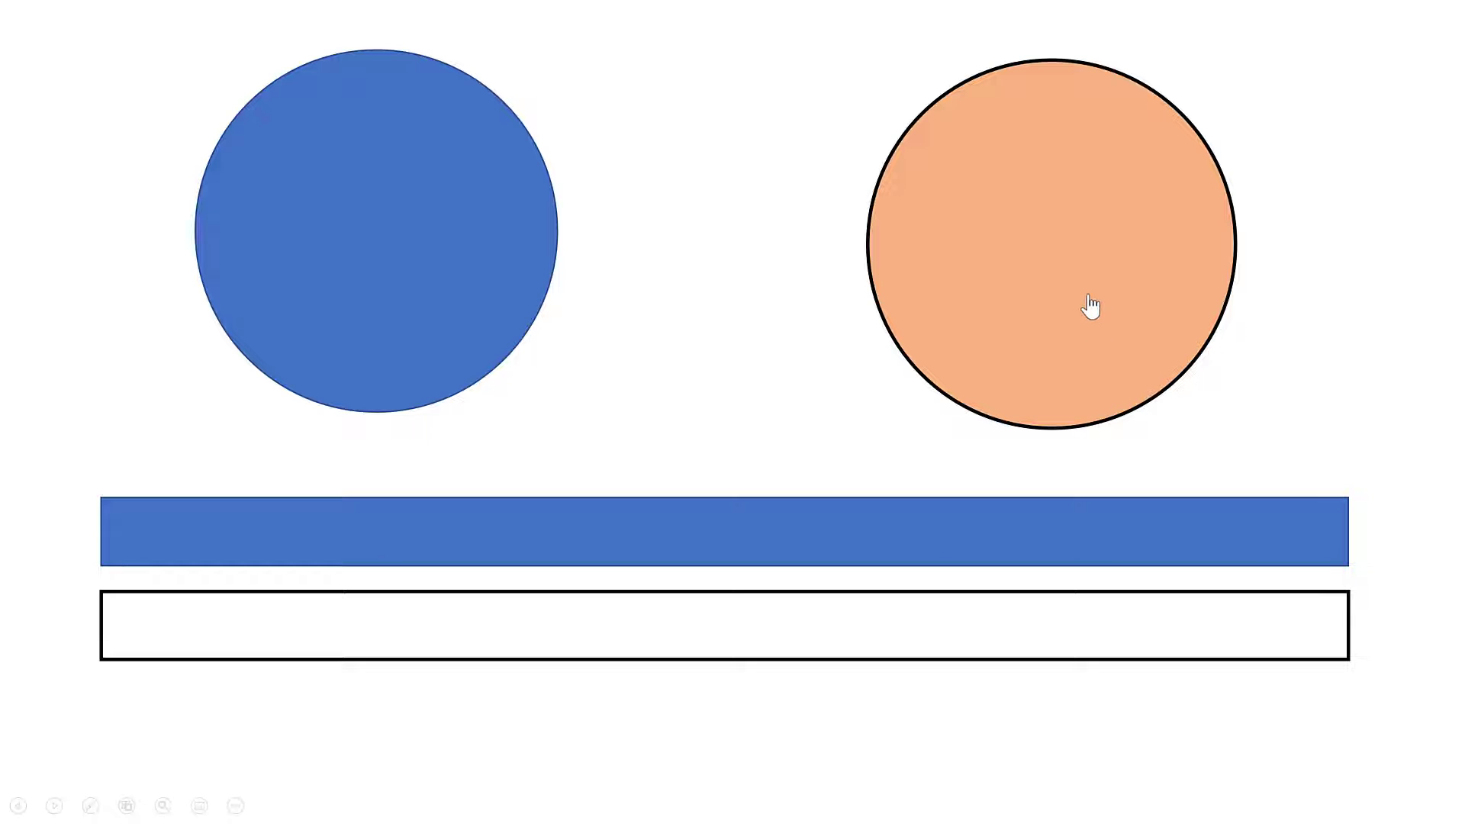
pyautogui.click(1061, 262)
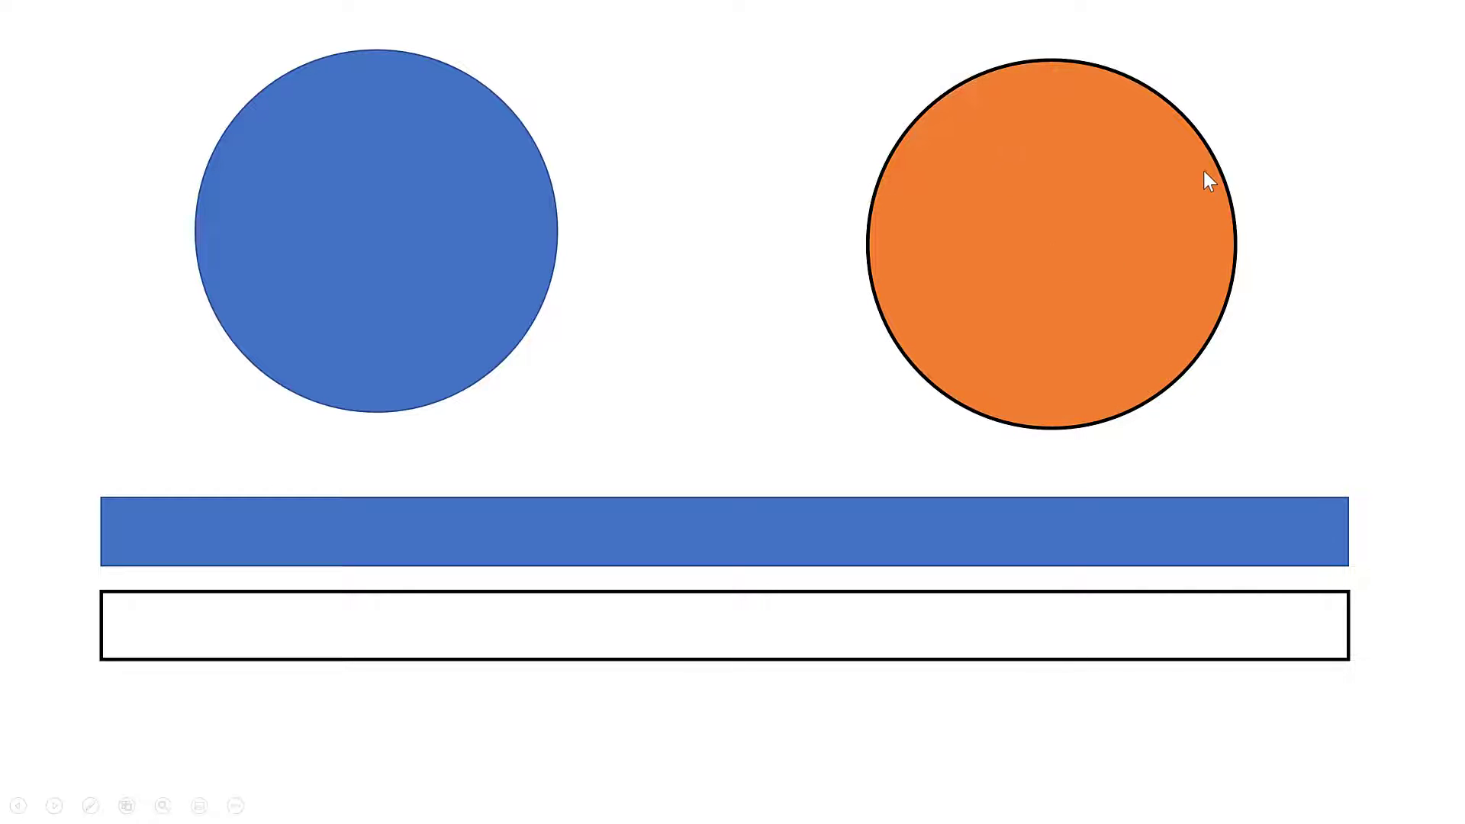
pyautogui.press('Escape')
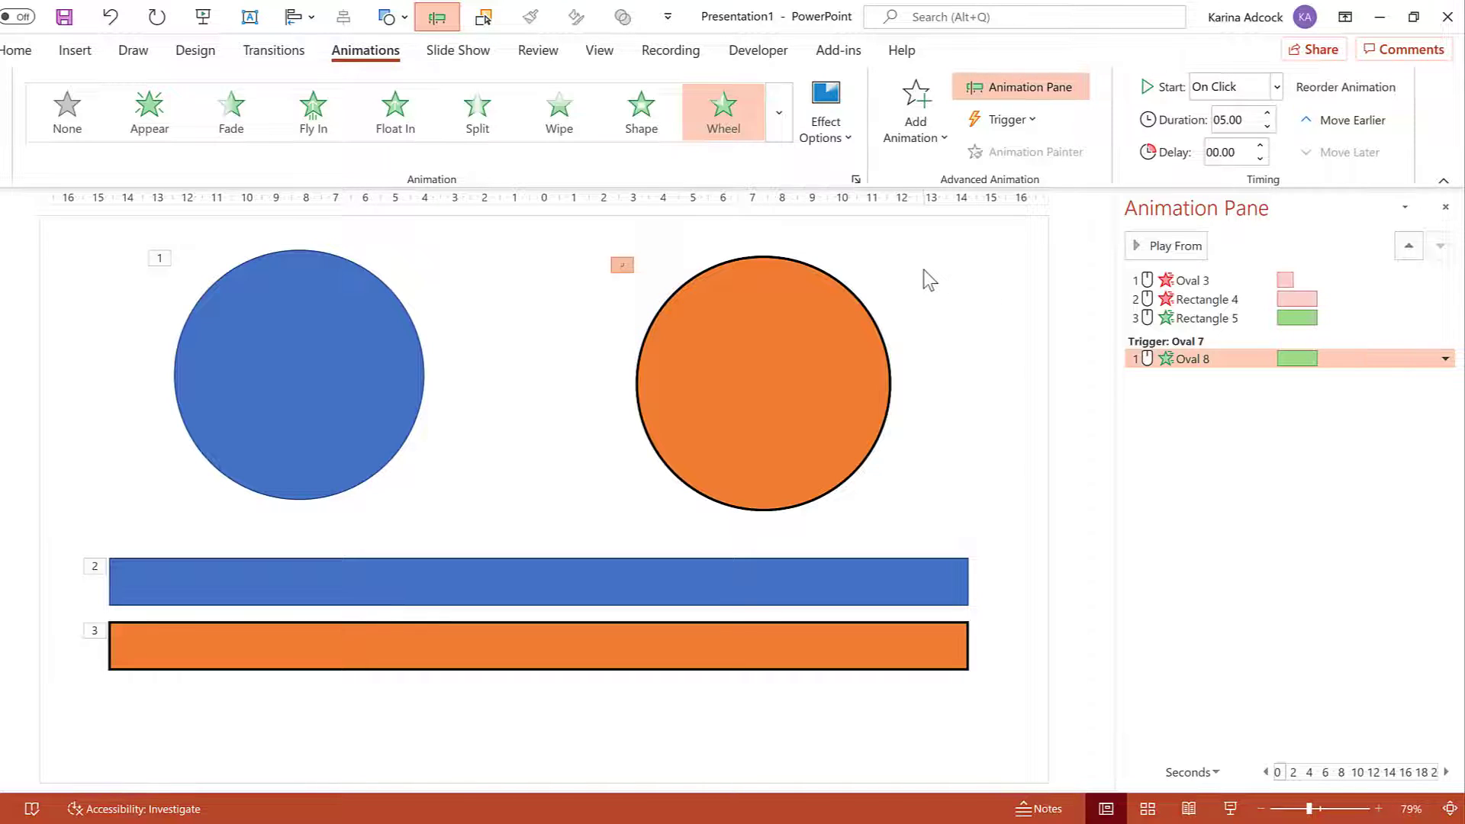
# Draw a text box across the orange circle containing 'Time's up!'
pyautogui.click(72, 58)
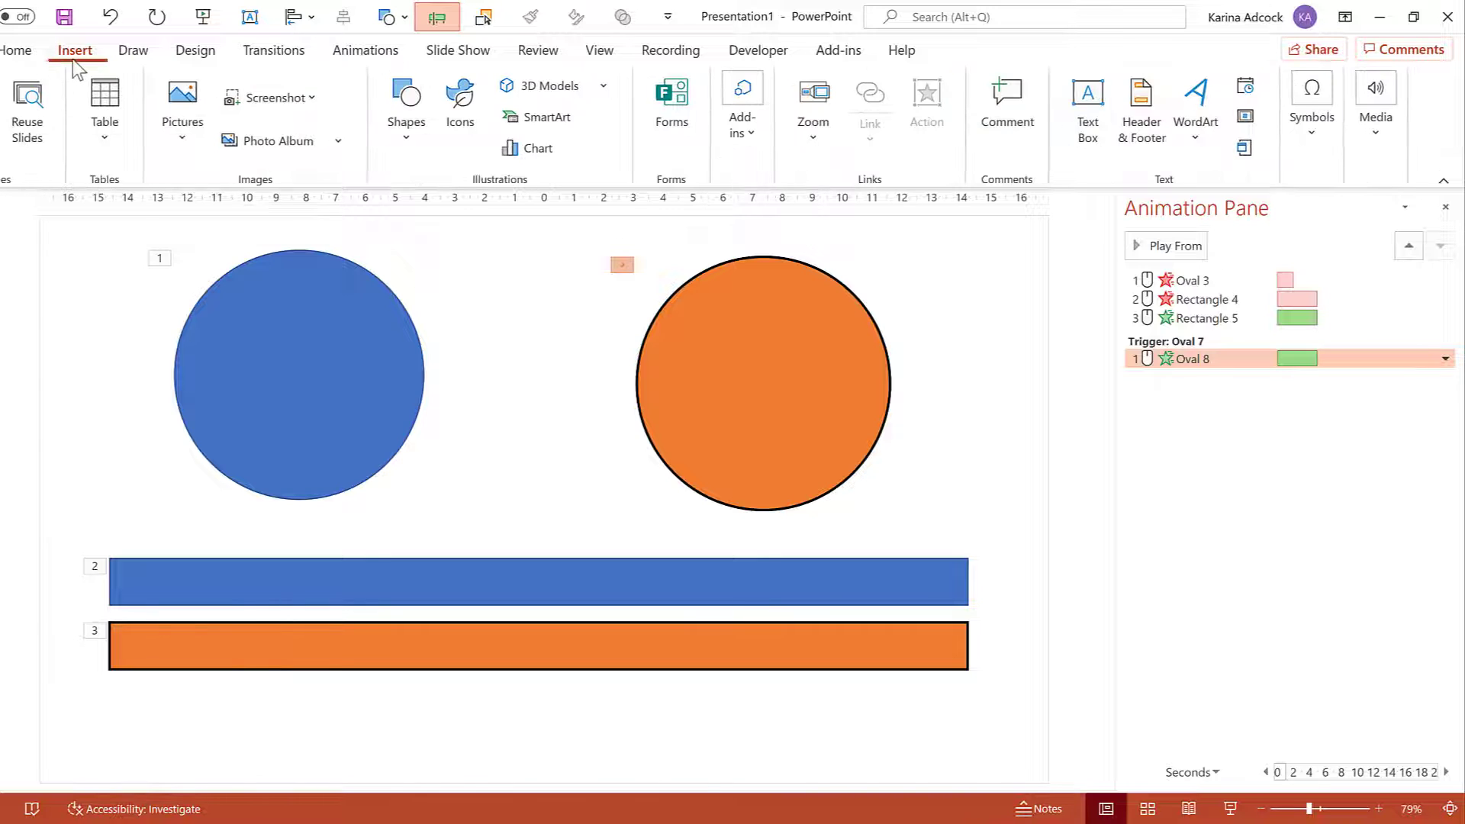
pyautogui.click(1084, 128)
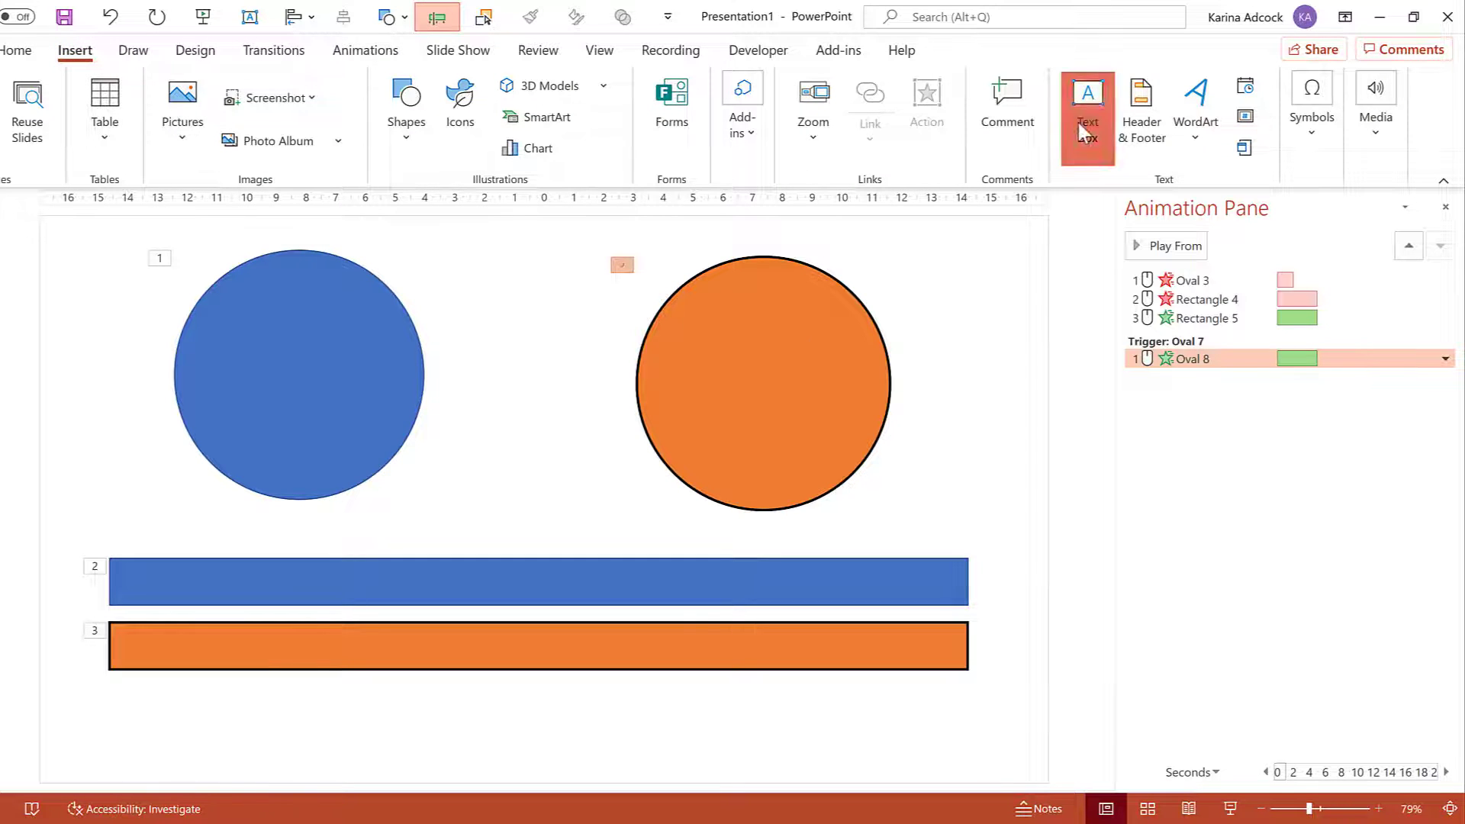
pyautogui.moveTo(641, 355); pyautogui.dragTo(886, 418)
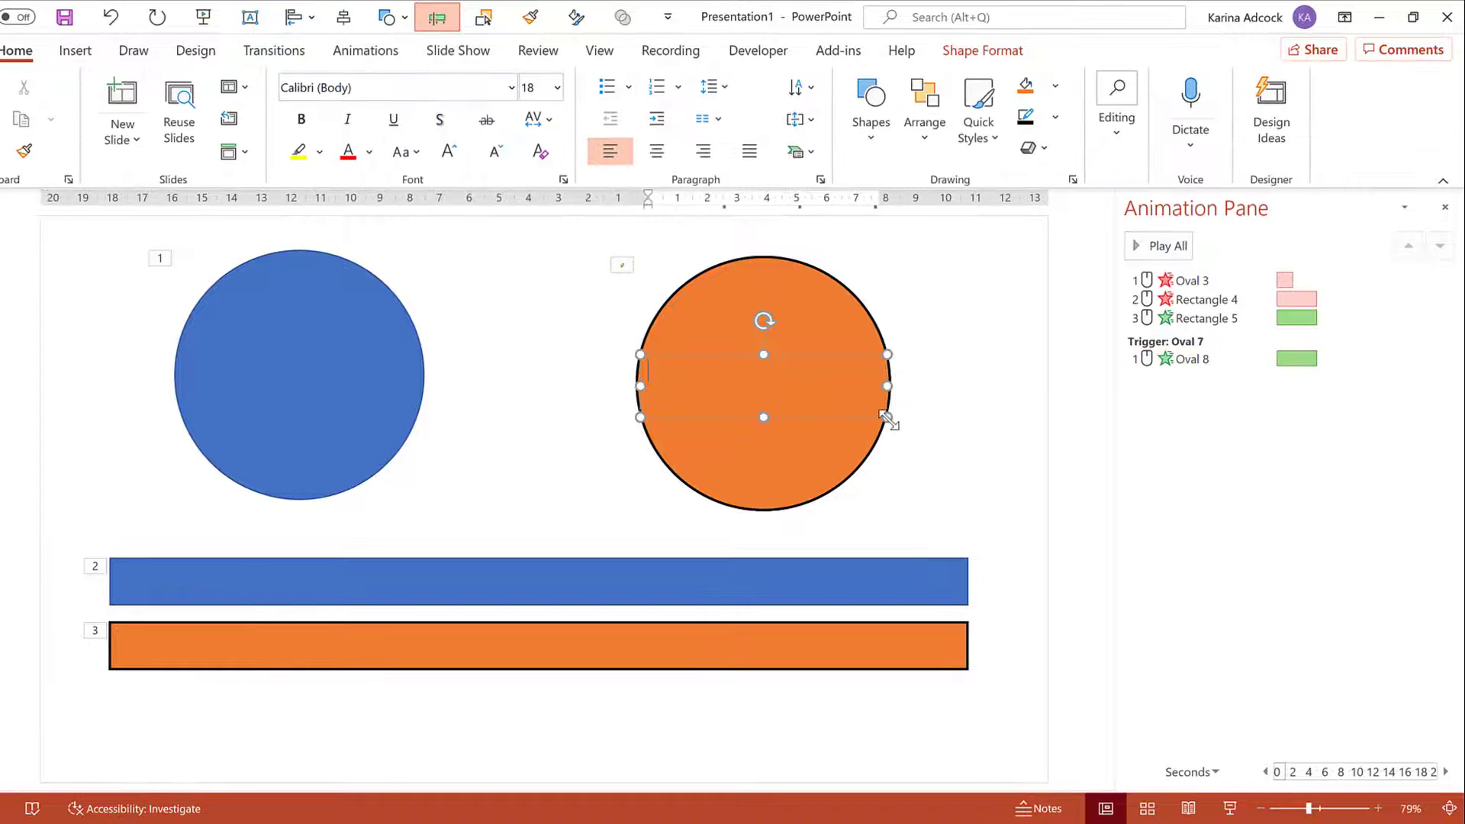
pyautogui.write('T')
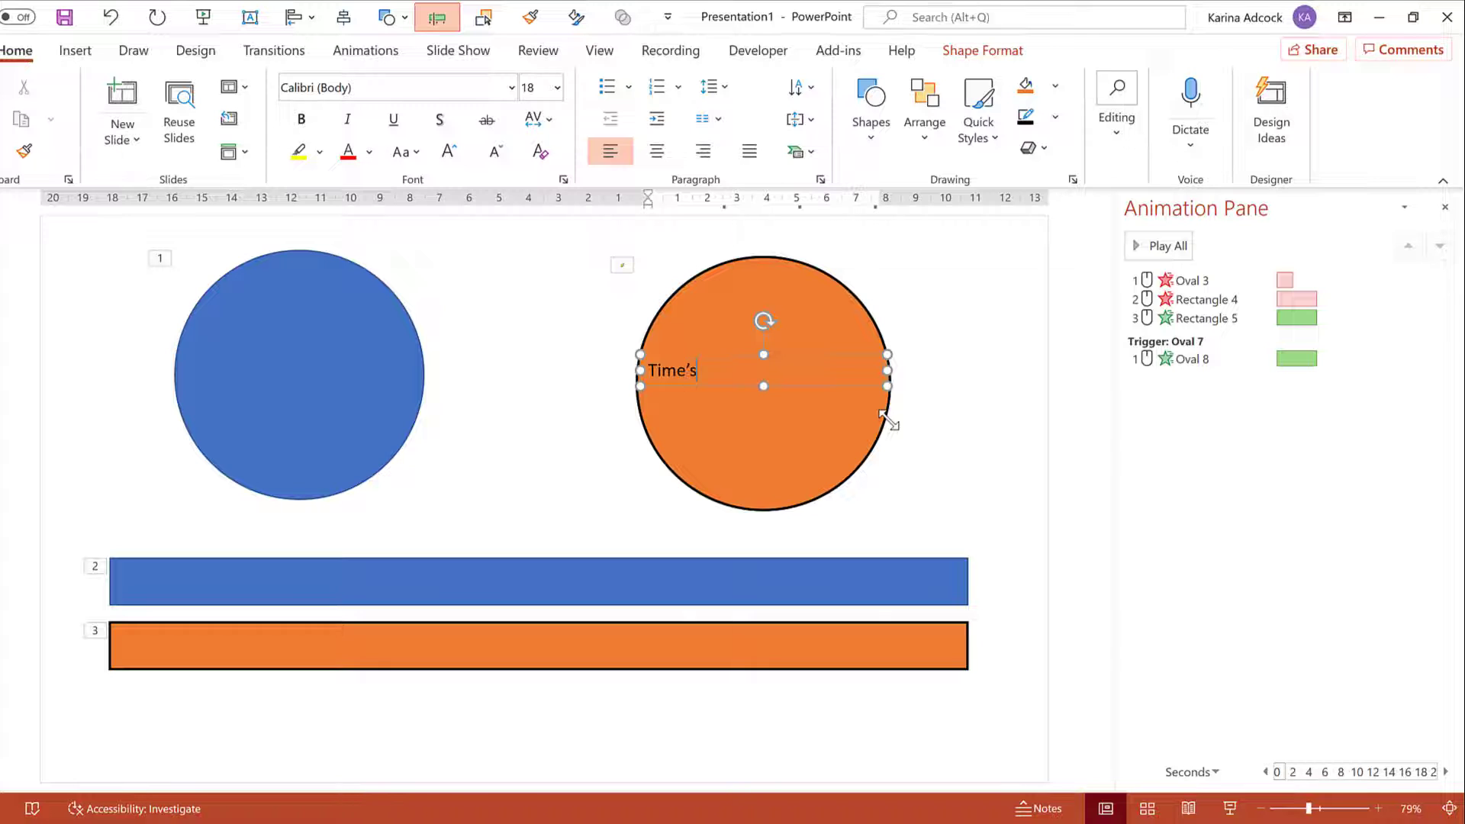
pyautogui.write("ime's up!")
pyautogui.click(784, 354)
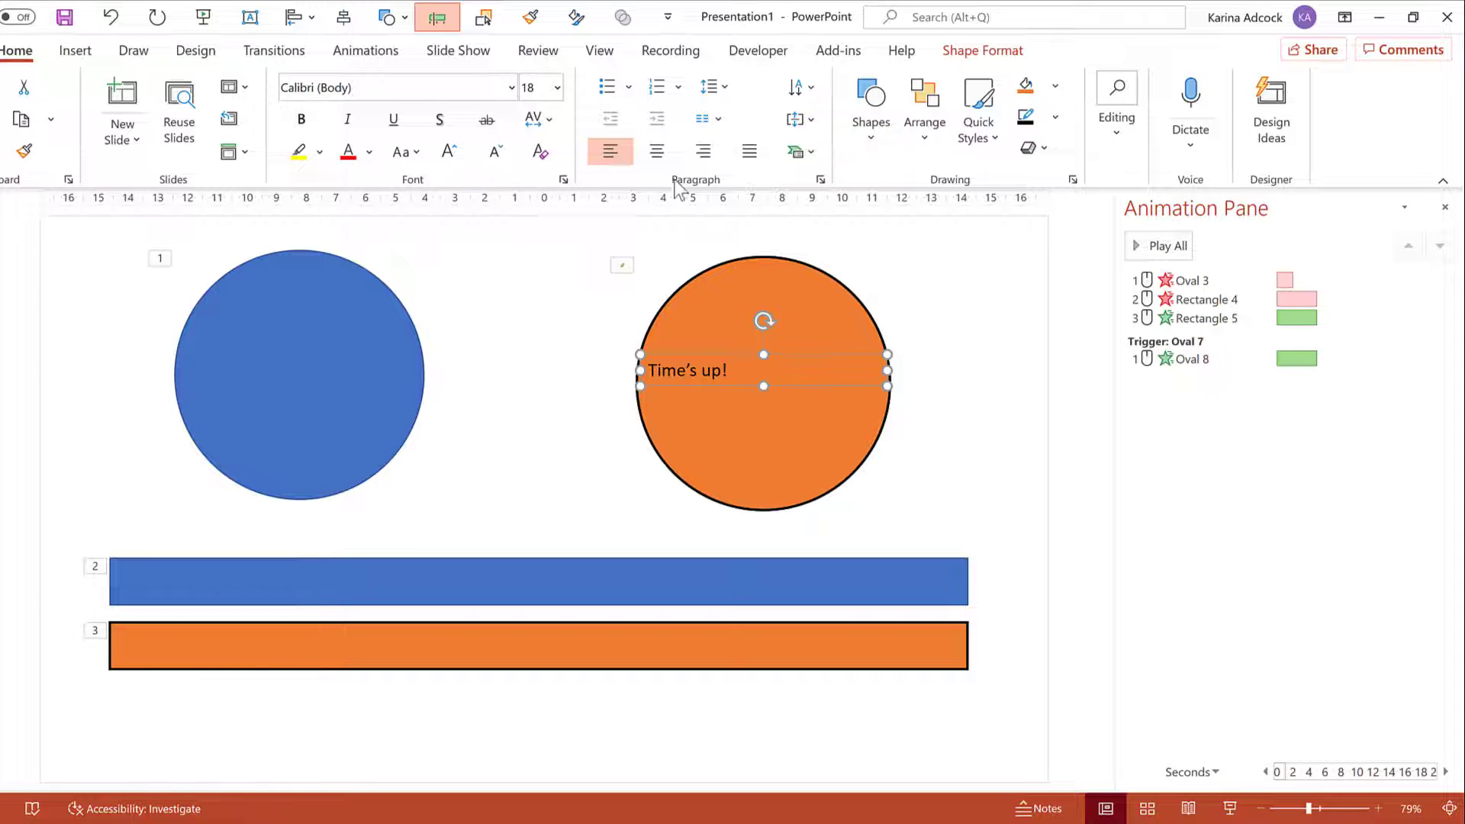
# Enlarge the 'Time's up!' text to 32 pt, centre it, and nudge it up
pyautogui.click(447, 151)
pyautogui.click(447, 151)
pyautogui.click(448, 151)
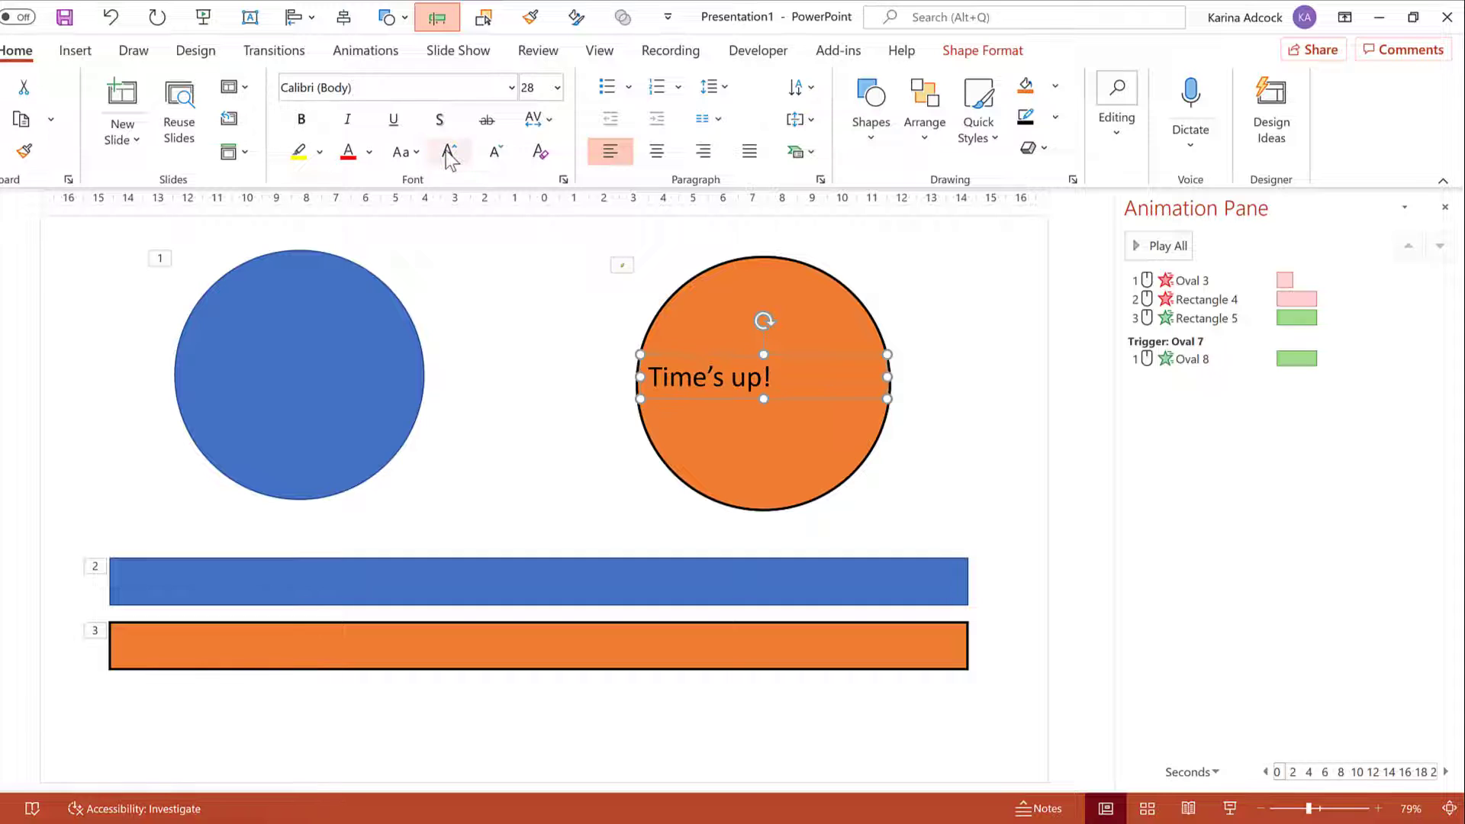
pyautogui.click(448, 151)
pyautogui.click(656, 151)
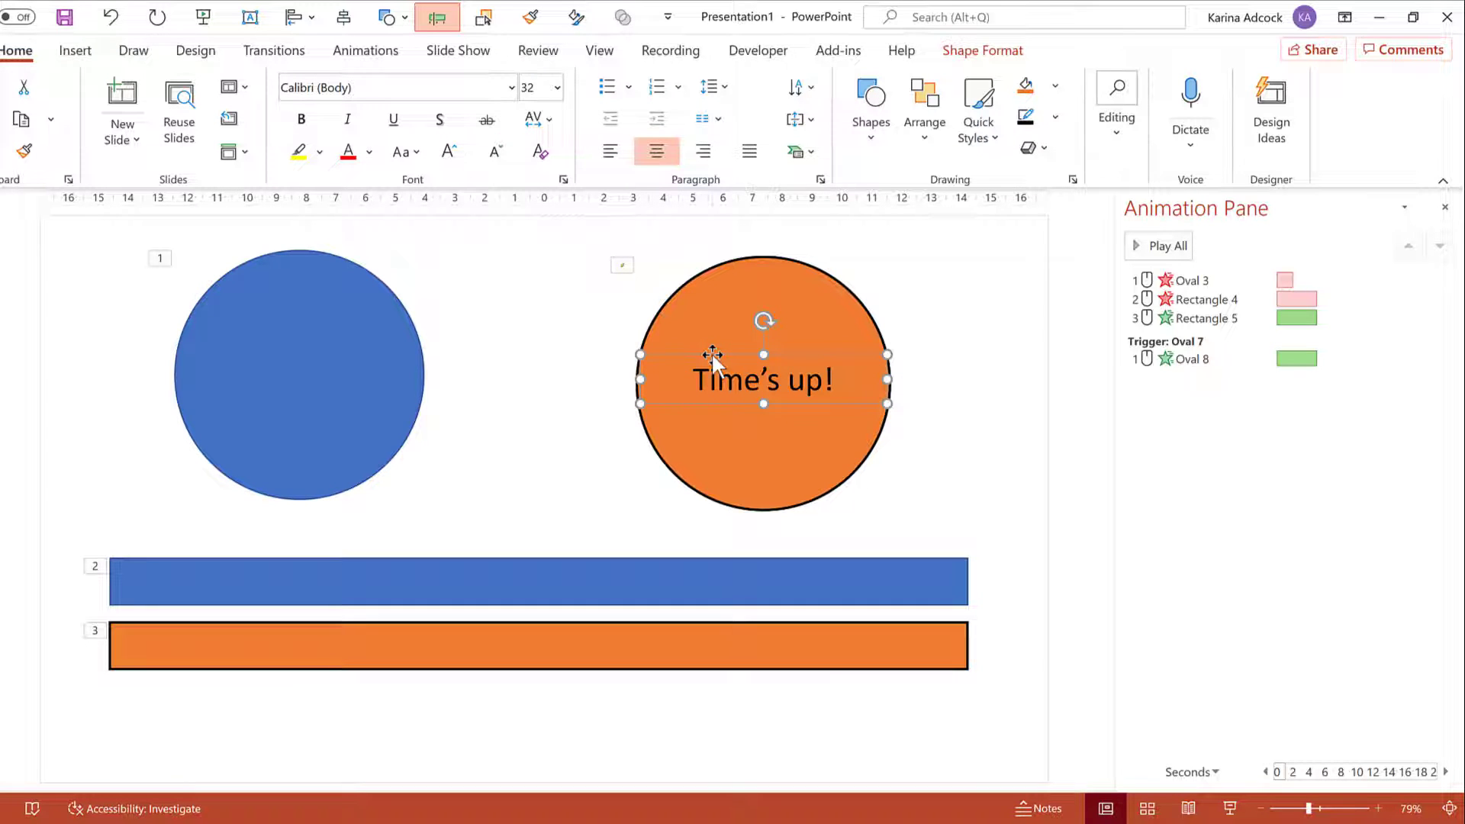
pyautogui.moveTo(712, 355); pyautogui.dragTo(711, 350)
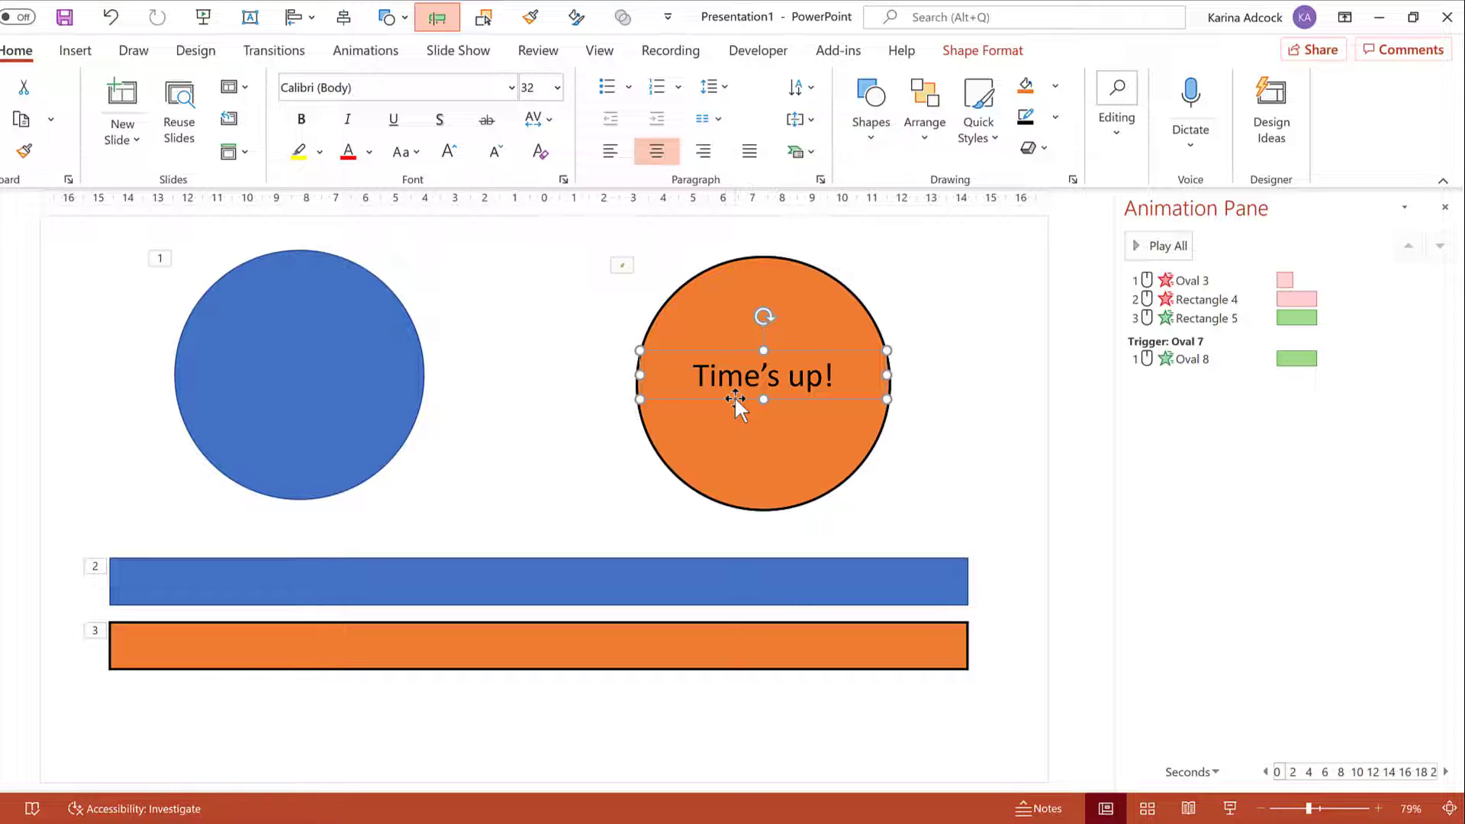
# Give the text an Appear entrance placed after Oval 8's wheel in the Oval 7 trigger
pyautogui.click(345, 57)
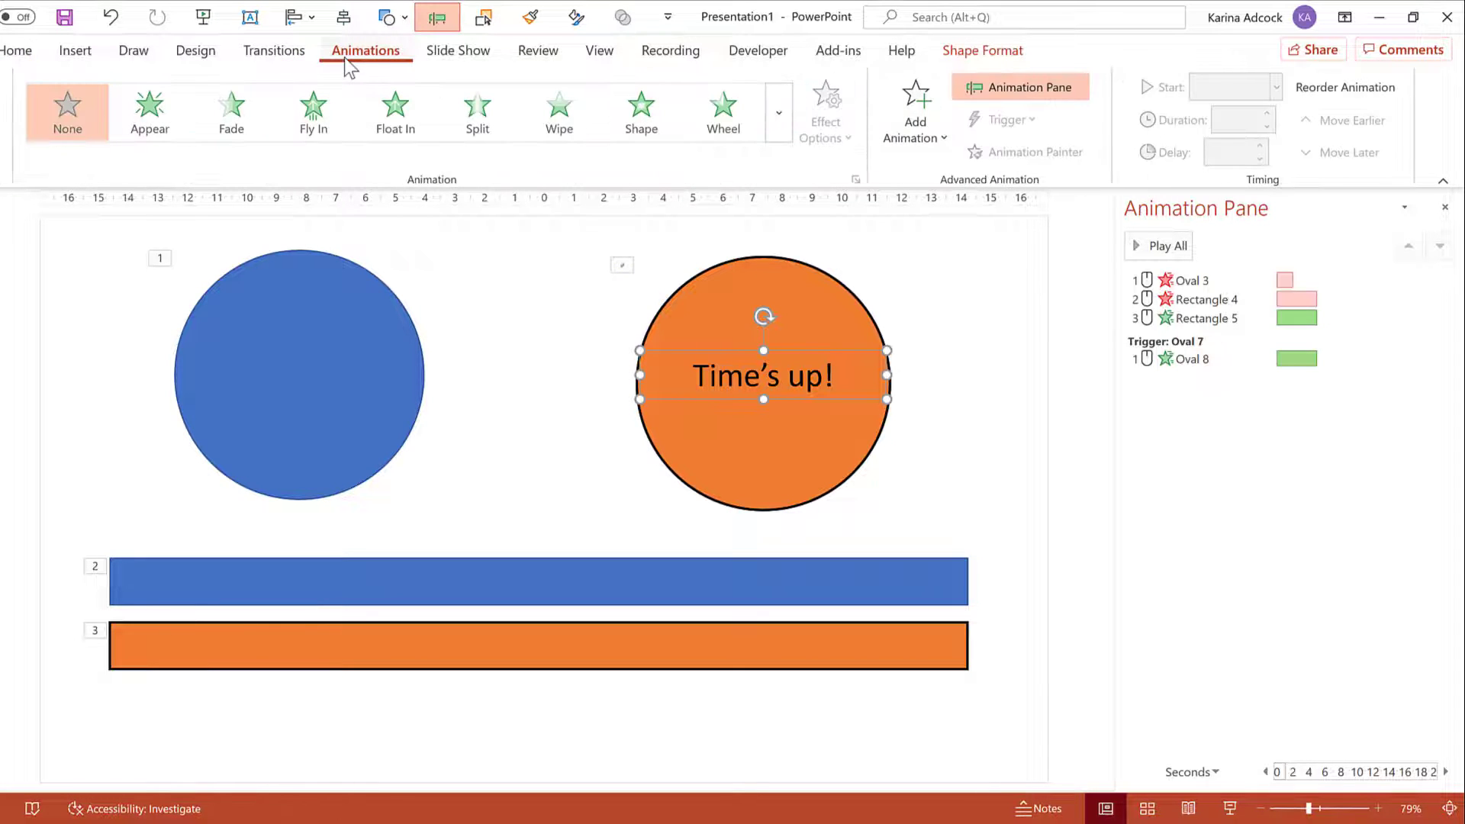
pyautogui.click(170, 100)
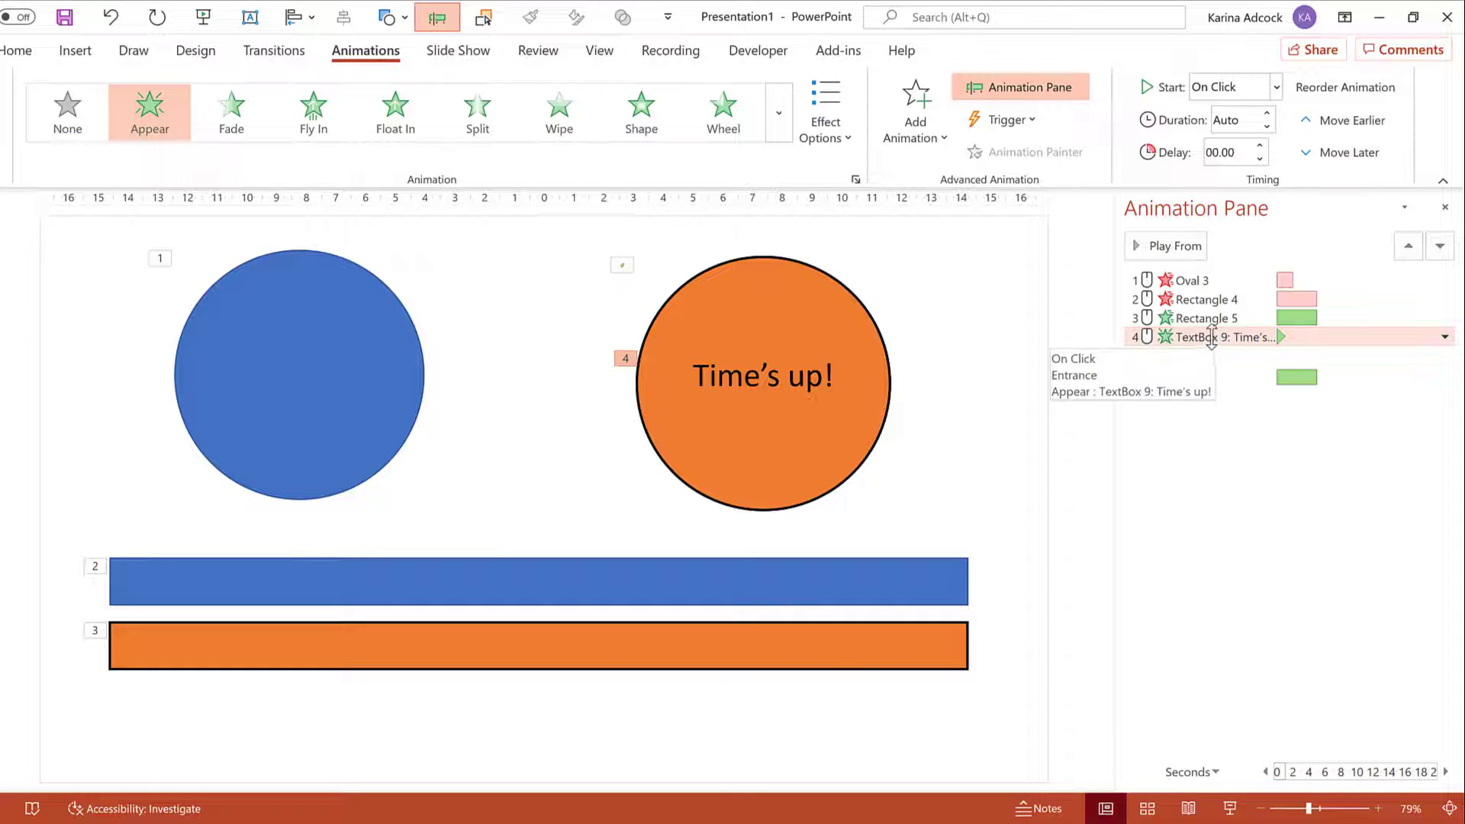
pyautogui.moveTo(1212, 336); pyautogui.dragTo(1226, 363)
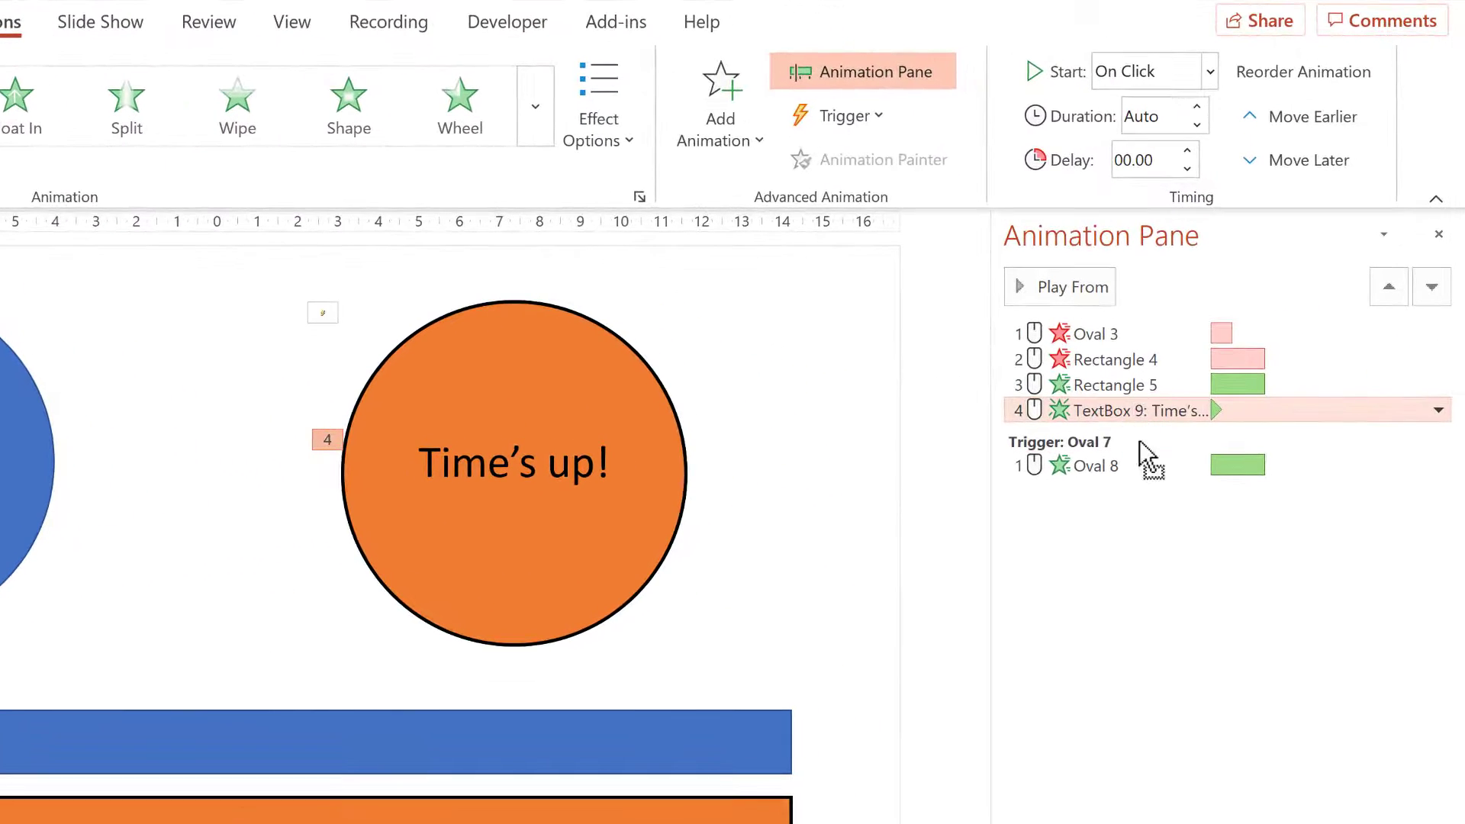
pyautogui.moveTo(1139, 441); pyautogui.dragTo(1139, 477)
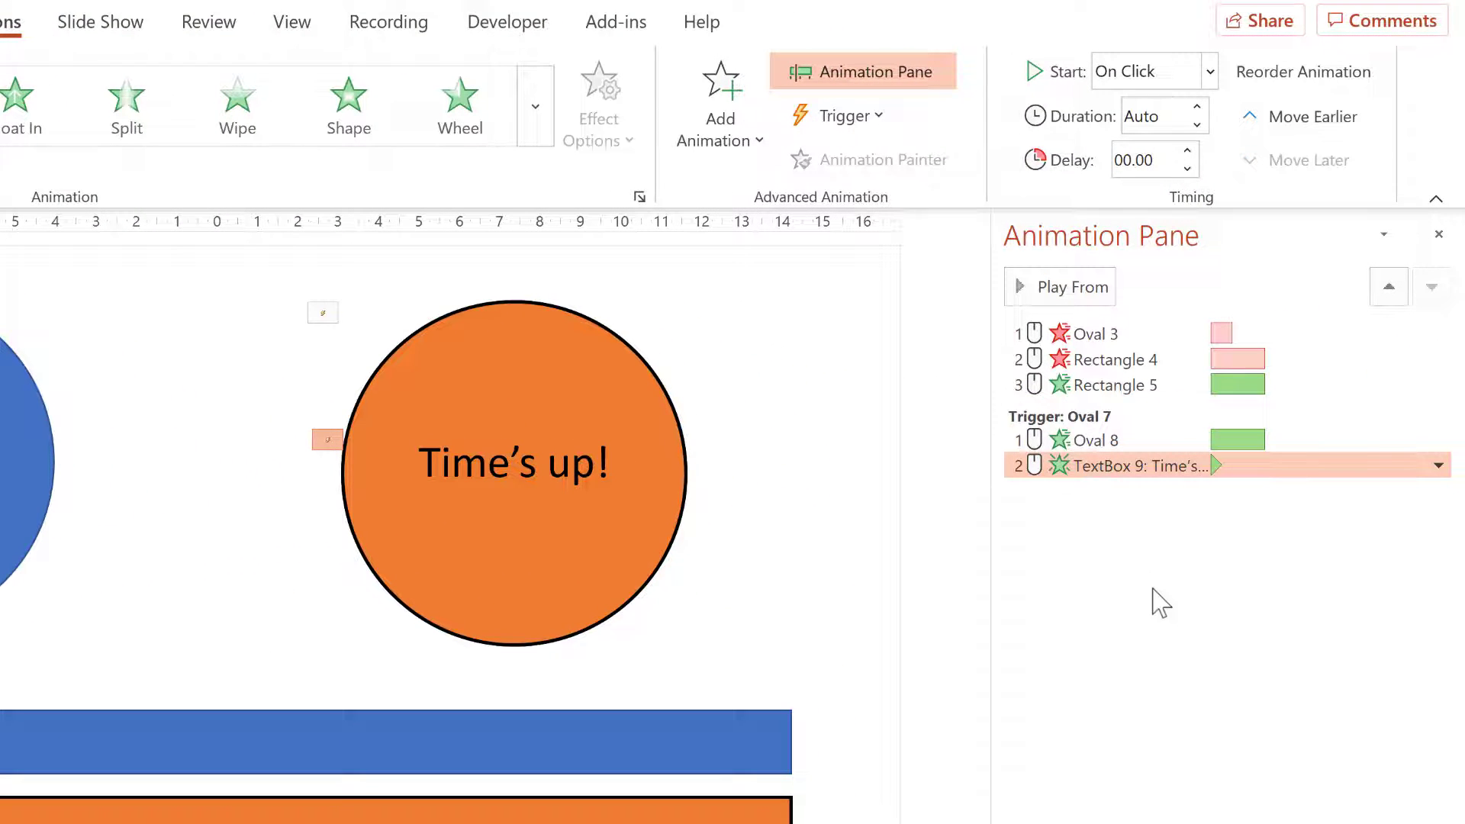
# Set the TextBox 9 Appear animation to start After Previous
pyautogui.click(1210, 75)
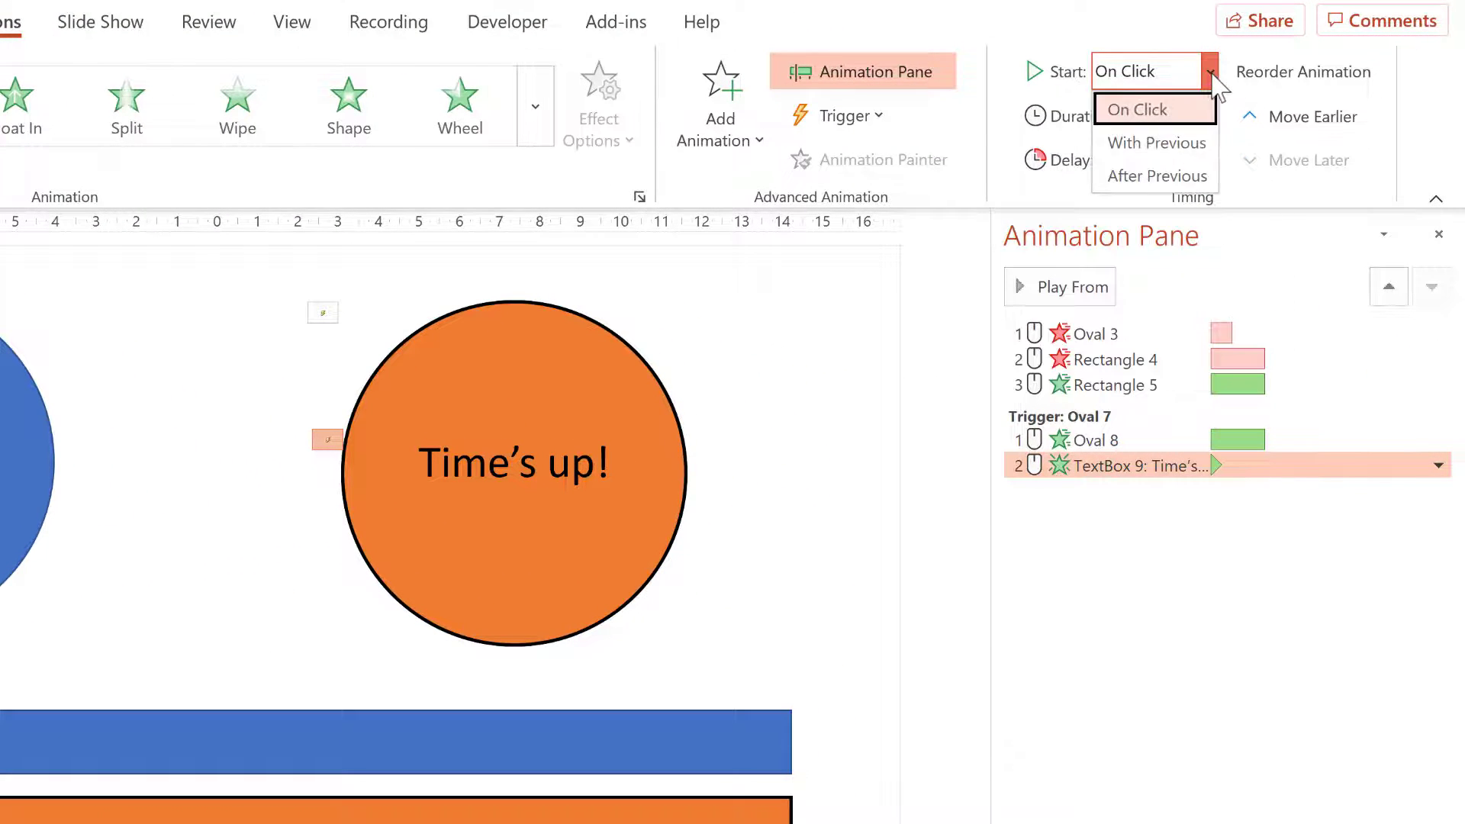
pyautogui.click(1187, 175)
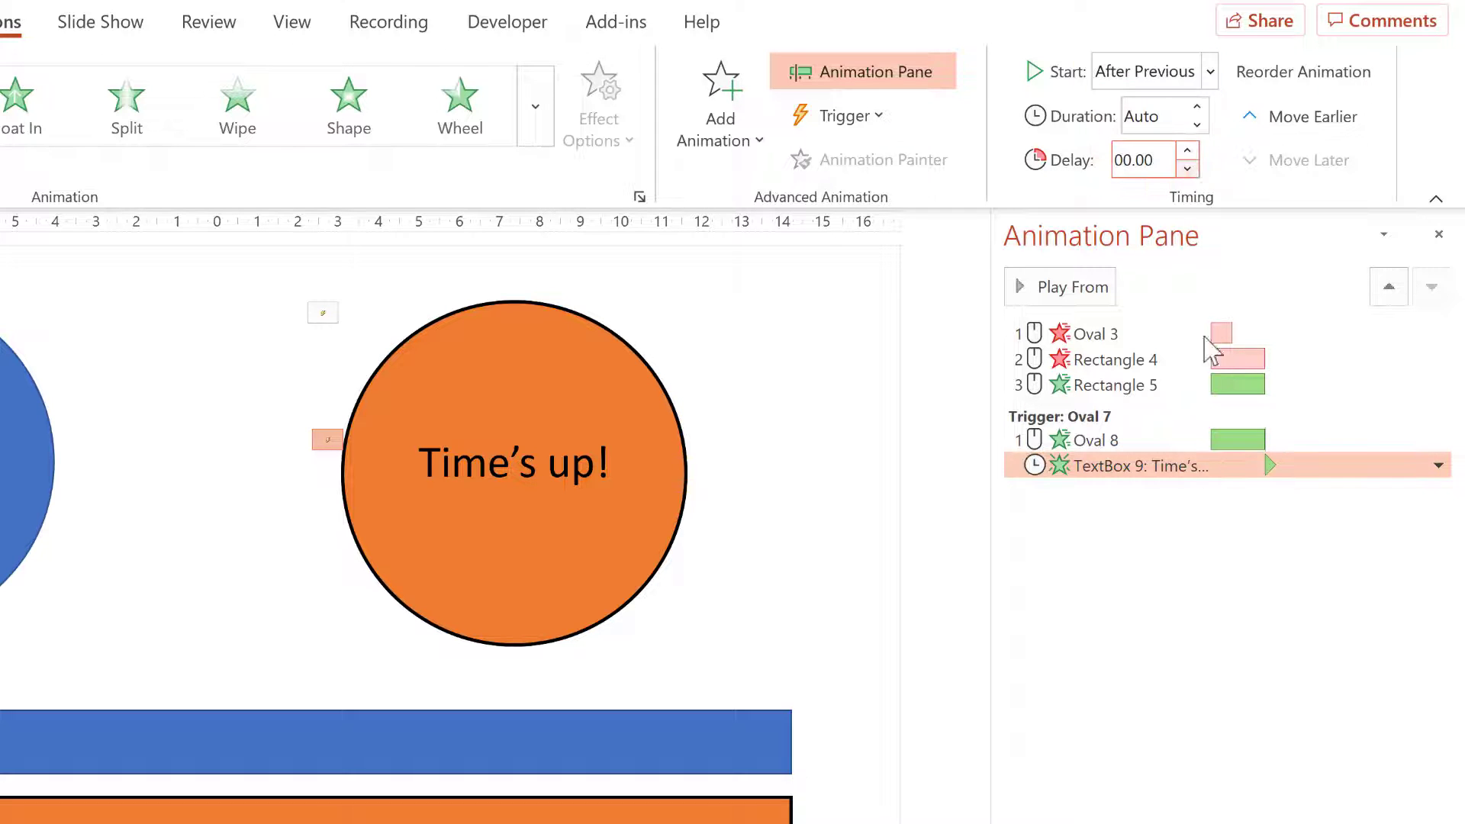
pyautogui.click(1136, 458)
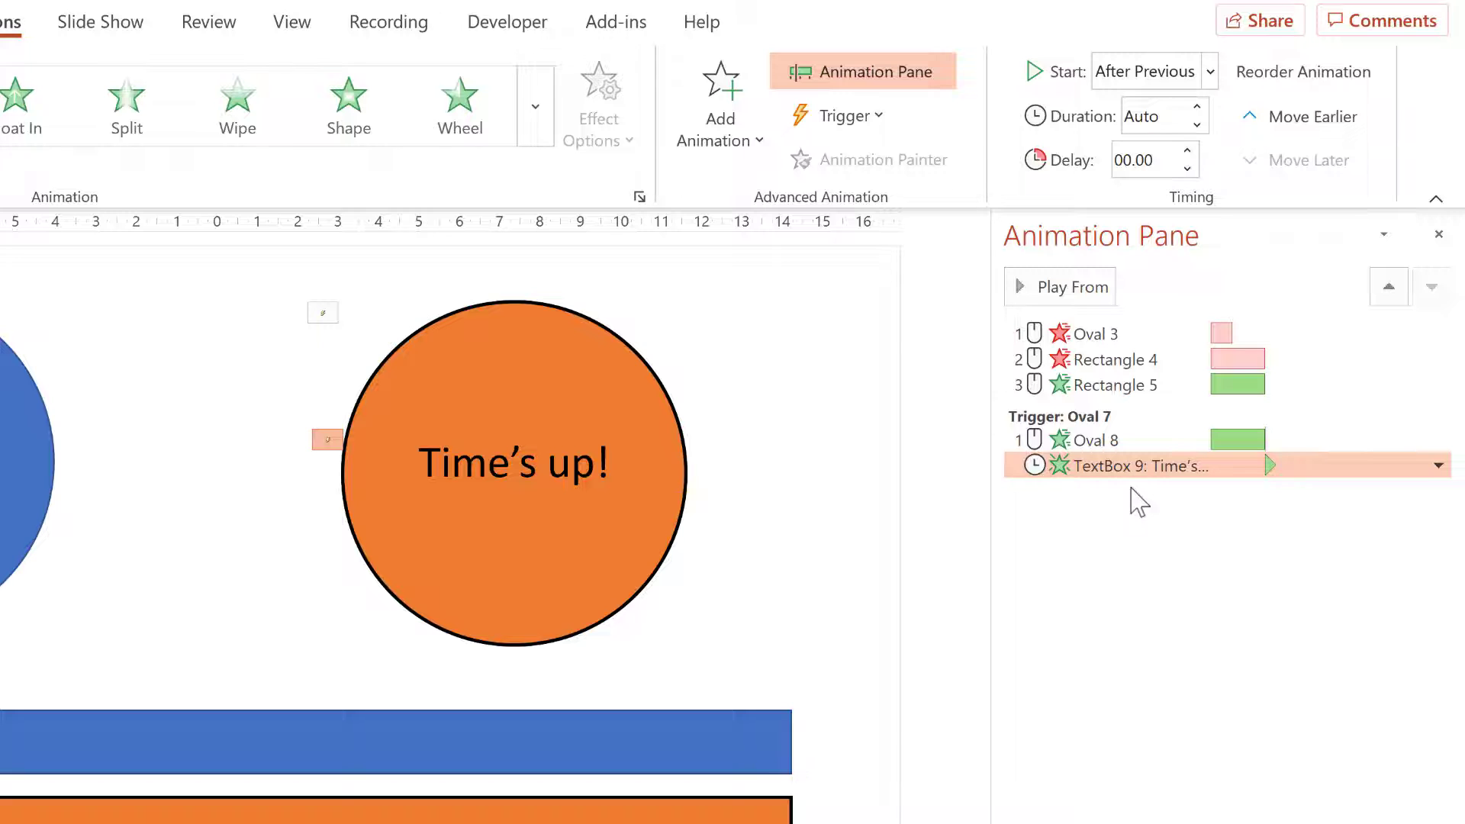
pyautogui.rightClick(1172, 467)
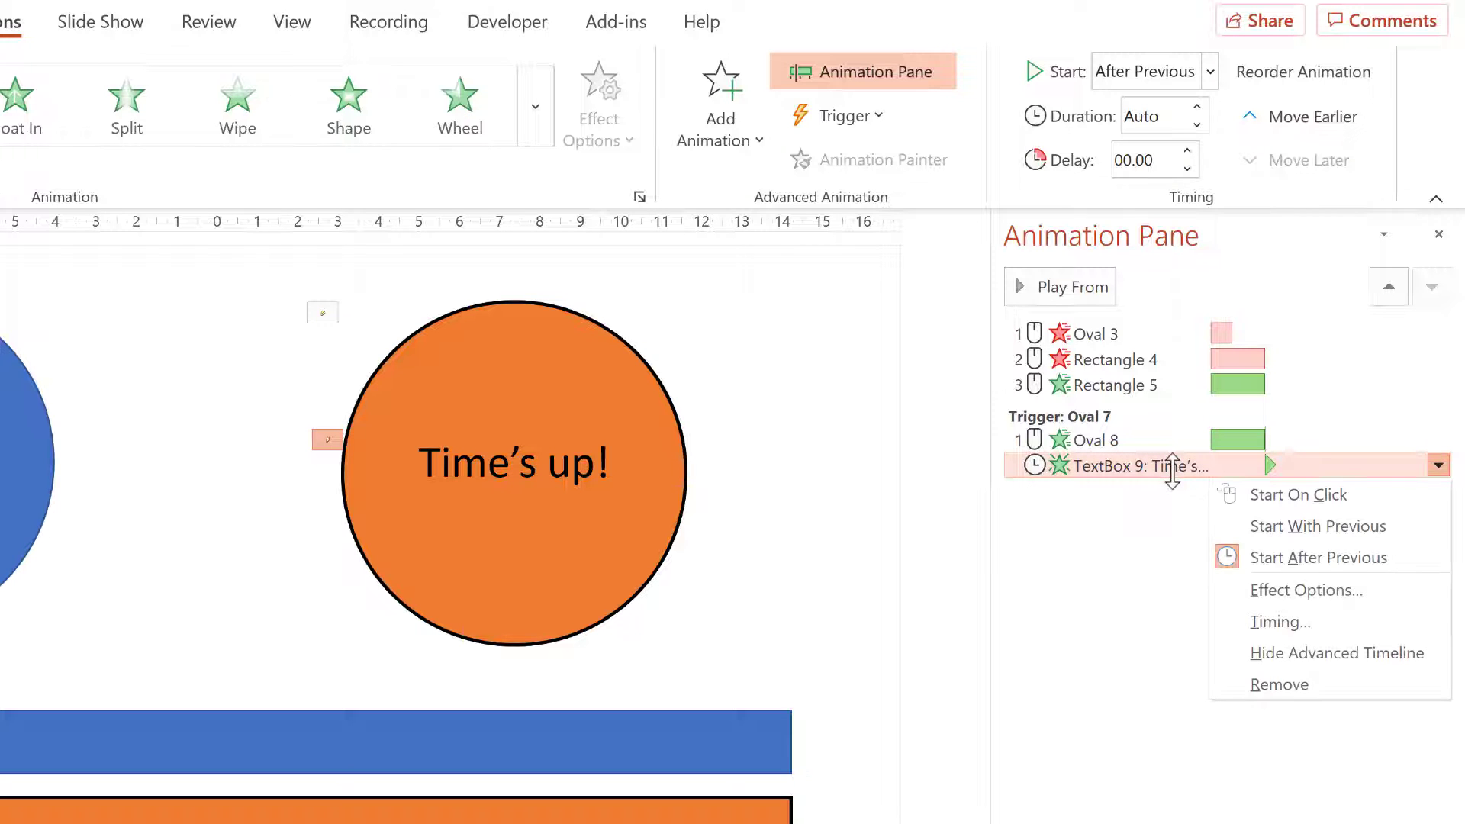
# Choose Chime as the sound in the Appear Effect Options and confirm with OK
pyautogui.click(1325, 591)
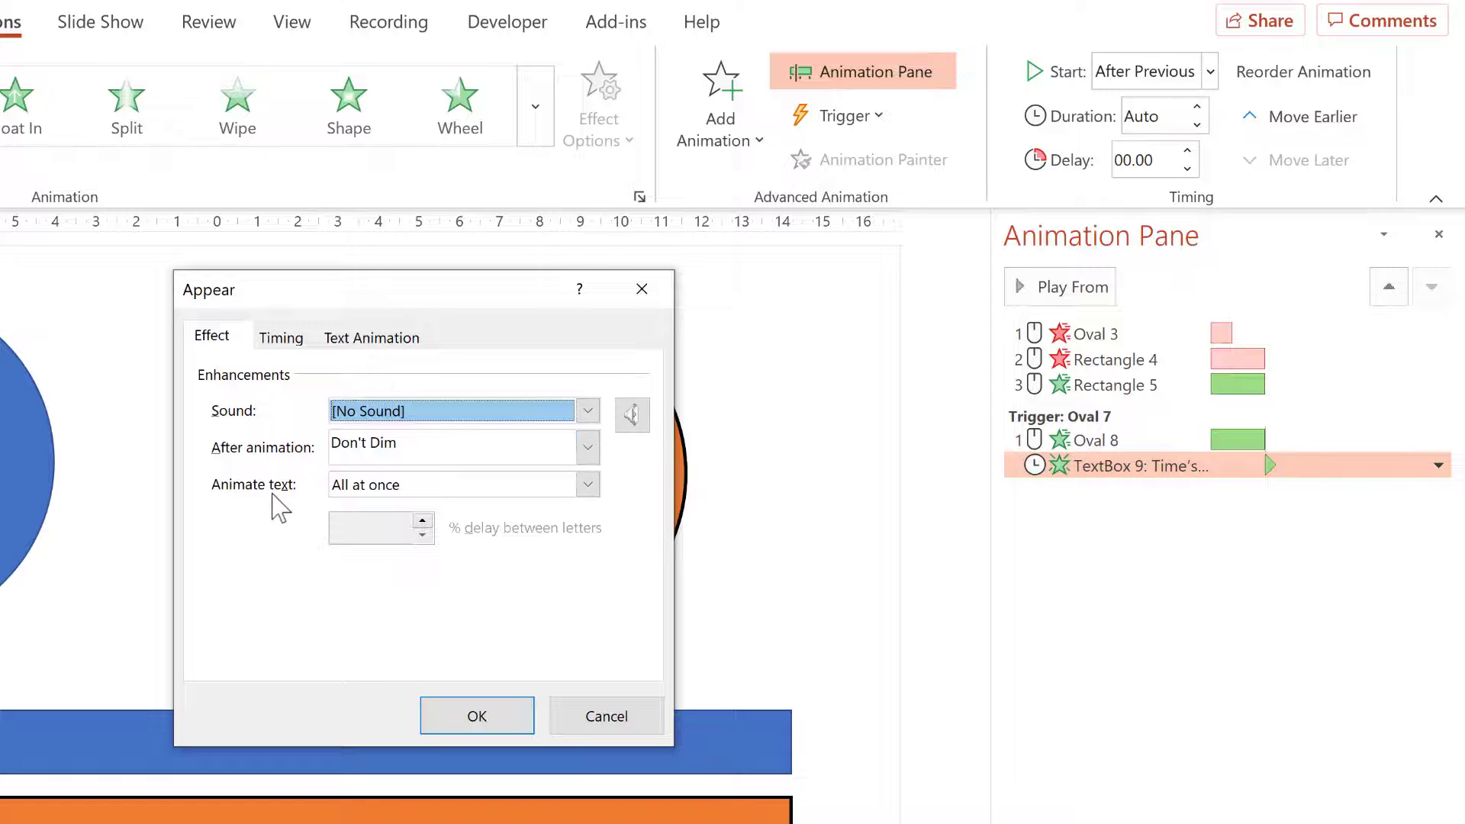
pyautogui.click(588, 410)
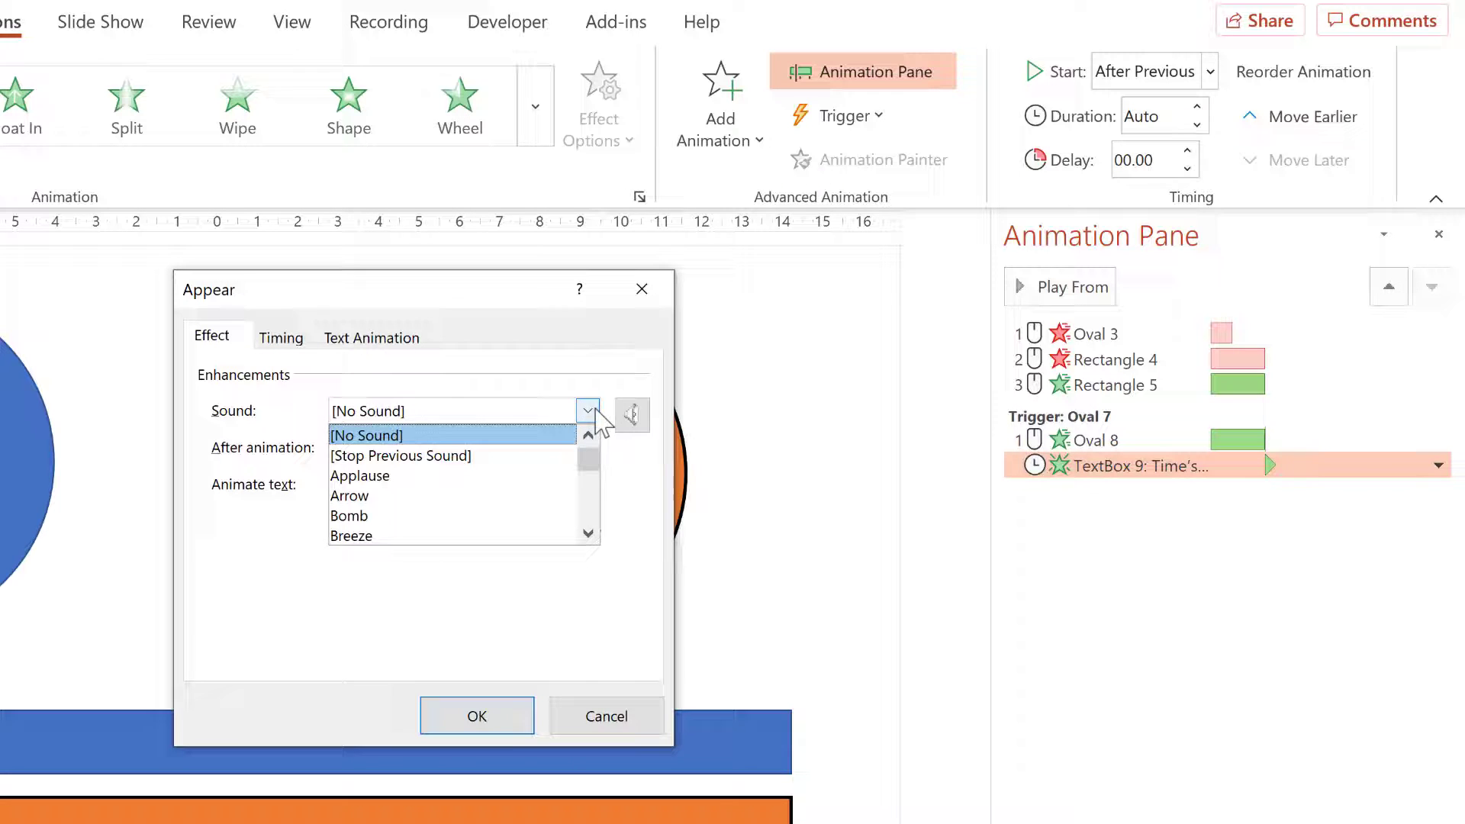
pyautogui.click(587, 533)
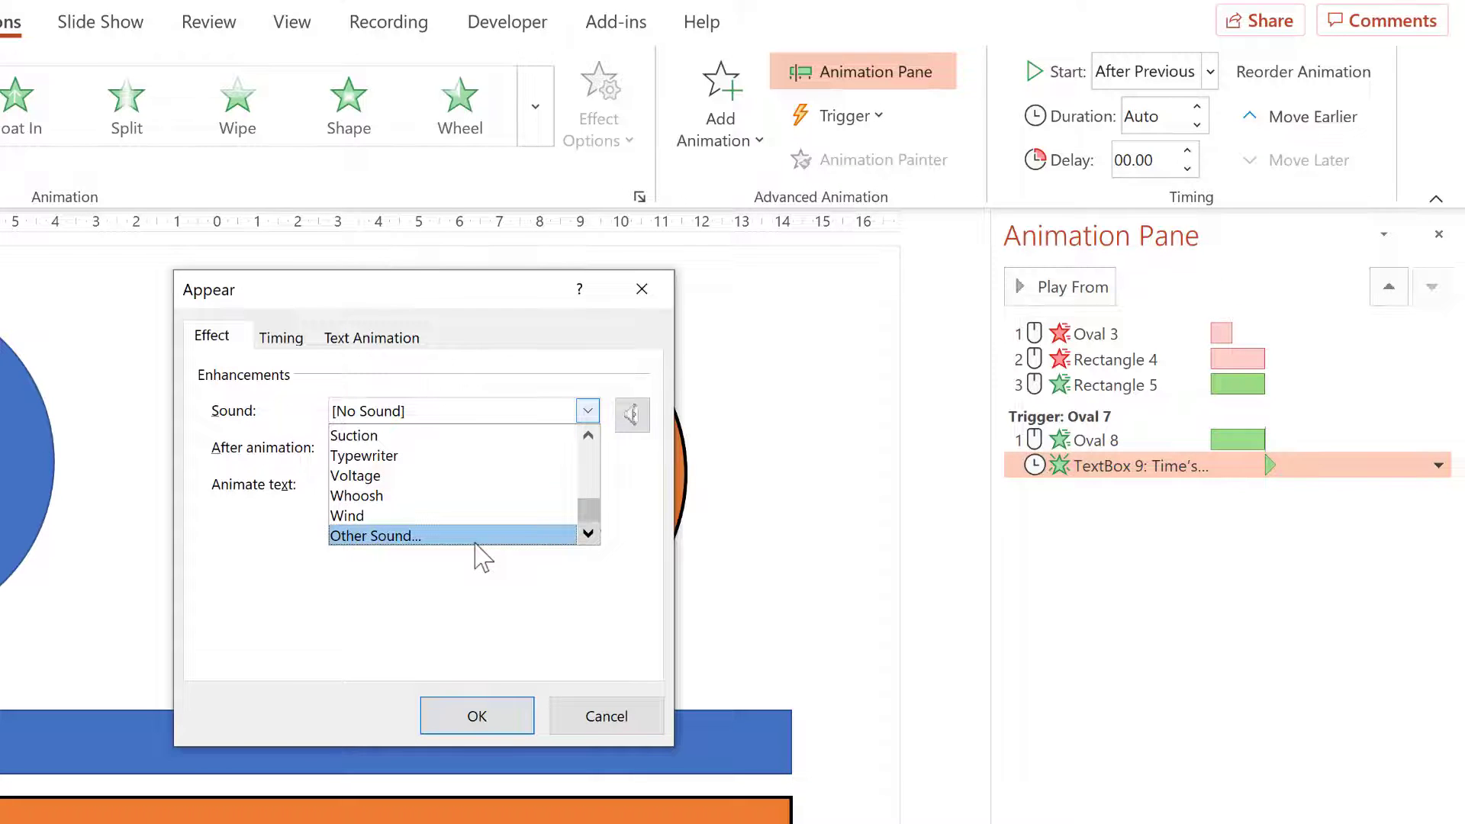
pyautogui.click(588, 436)
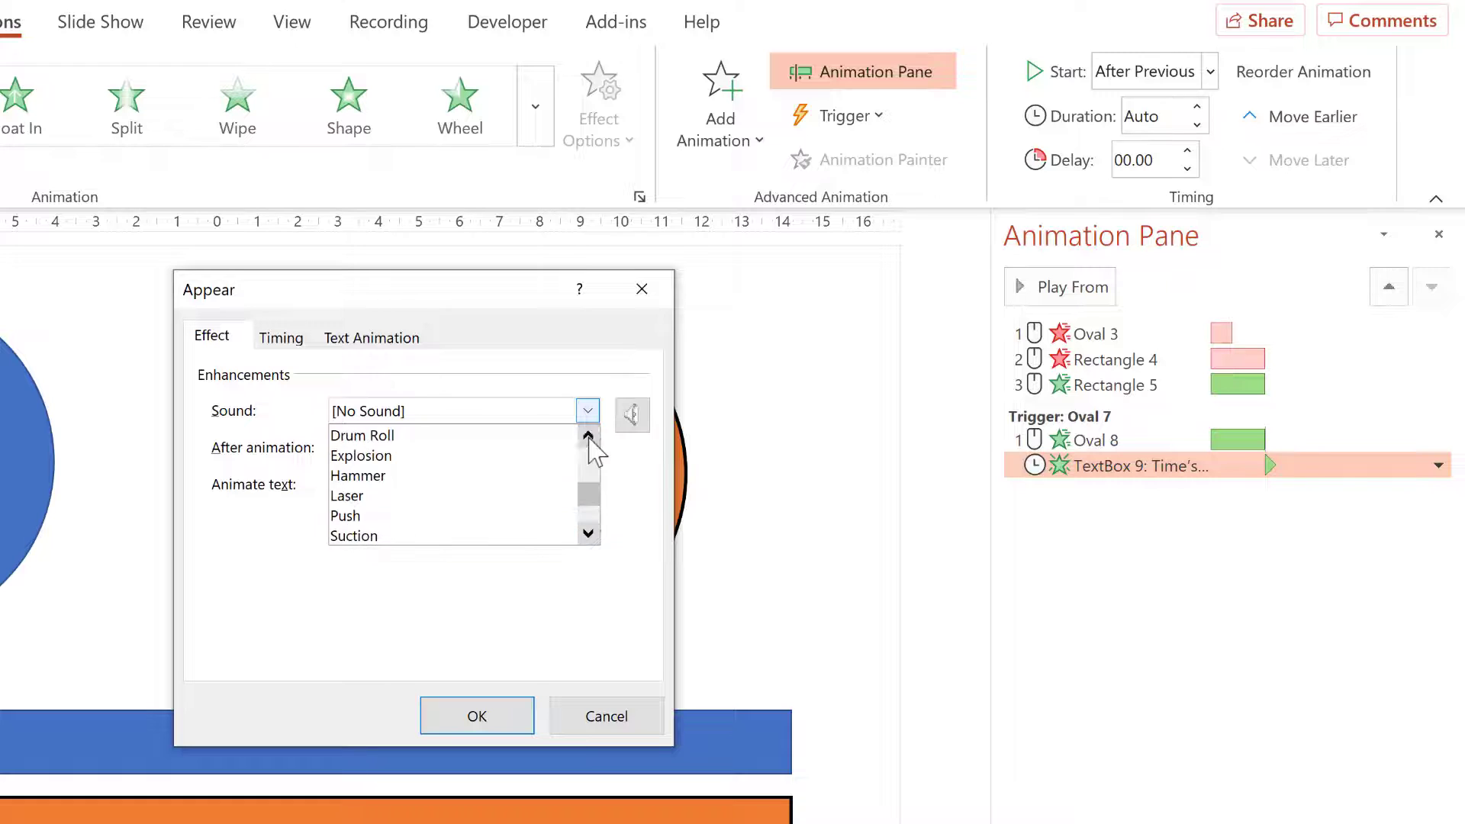
pyautogui.click(588, 436)
pyautogui.click(588, 436)
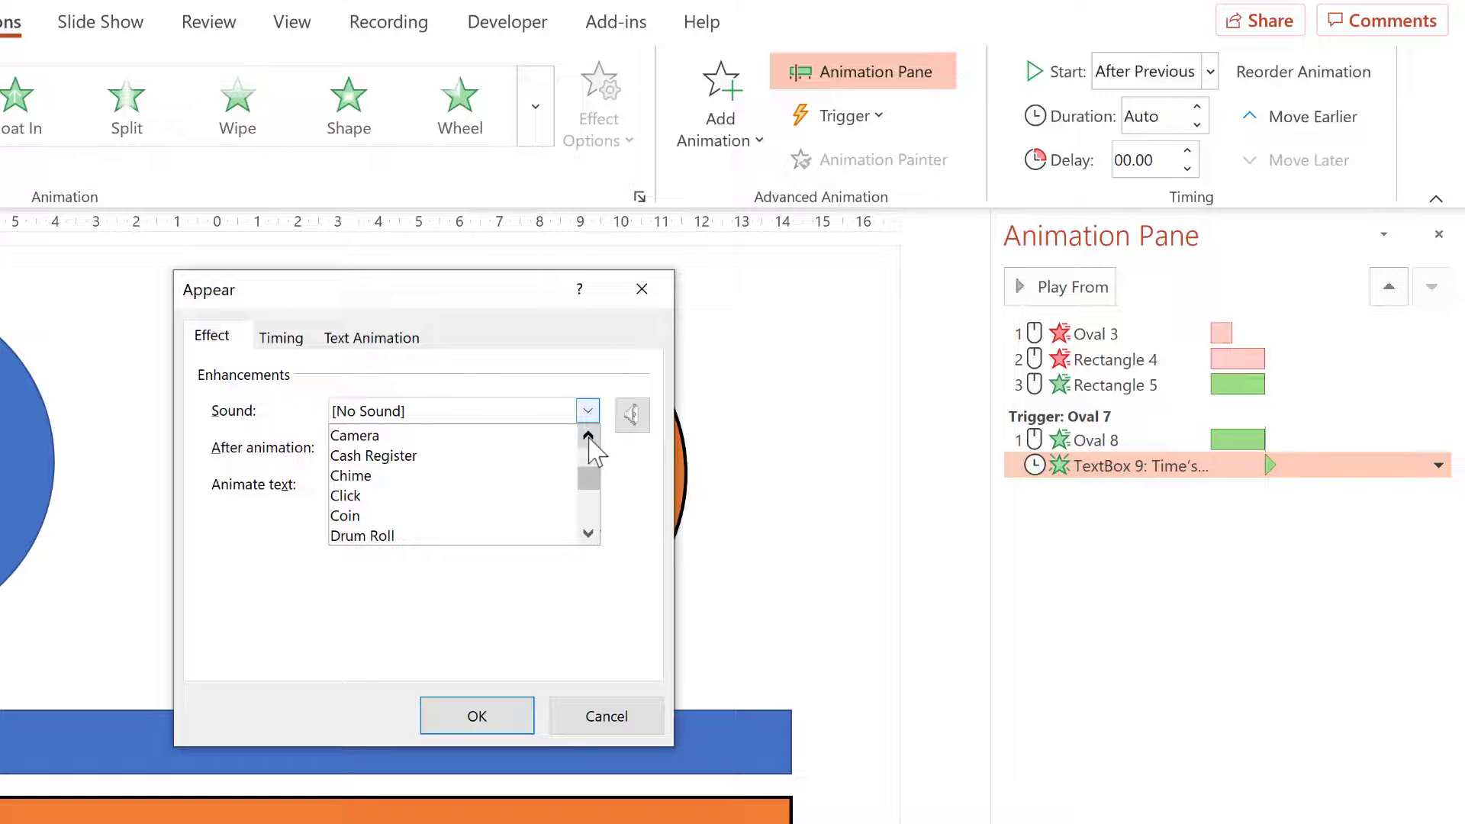
pyautogui.click(425, 475)
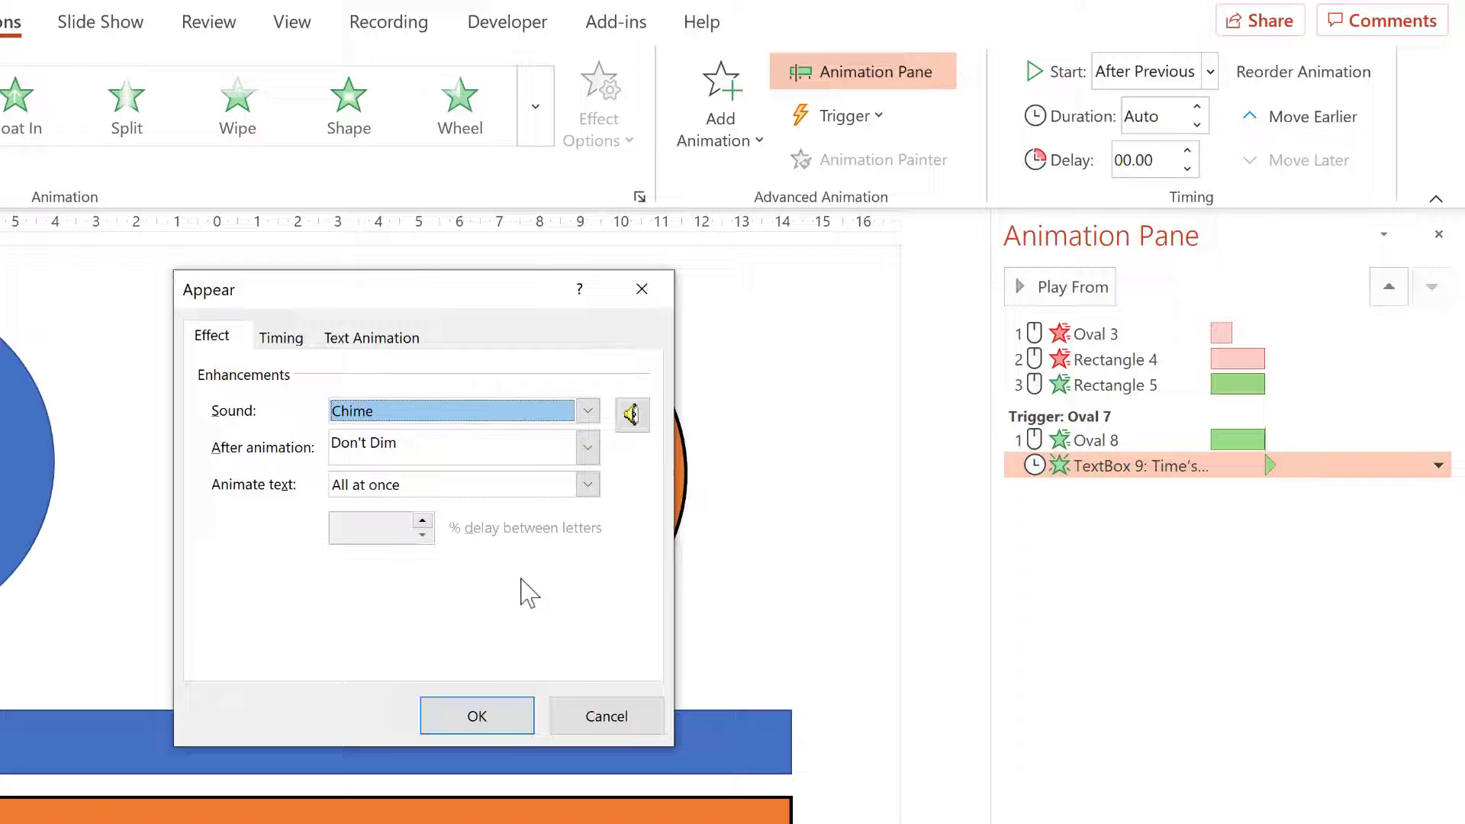
pyautogui.click(490, 721)
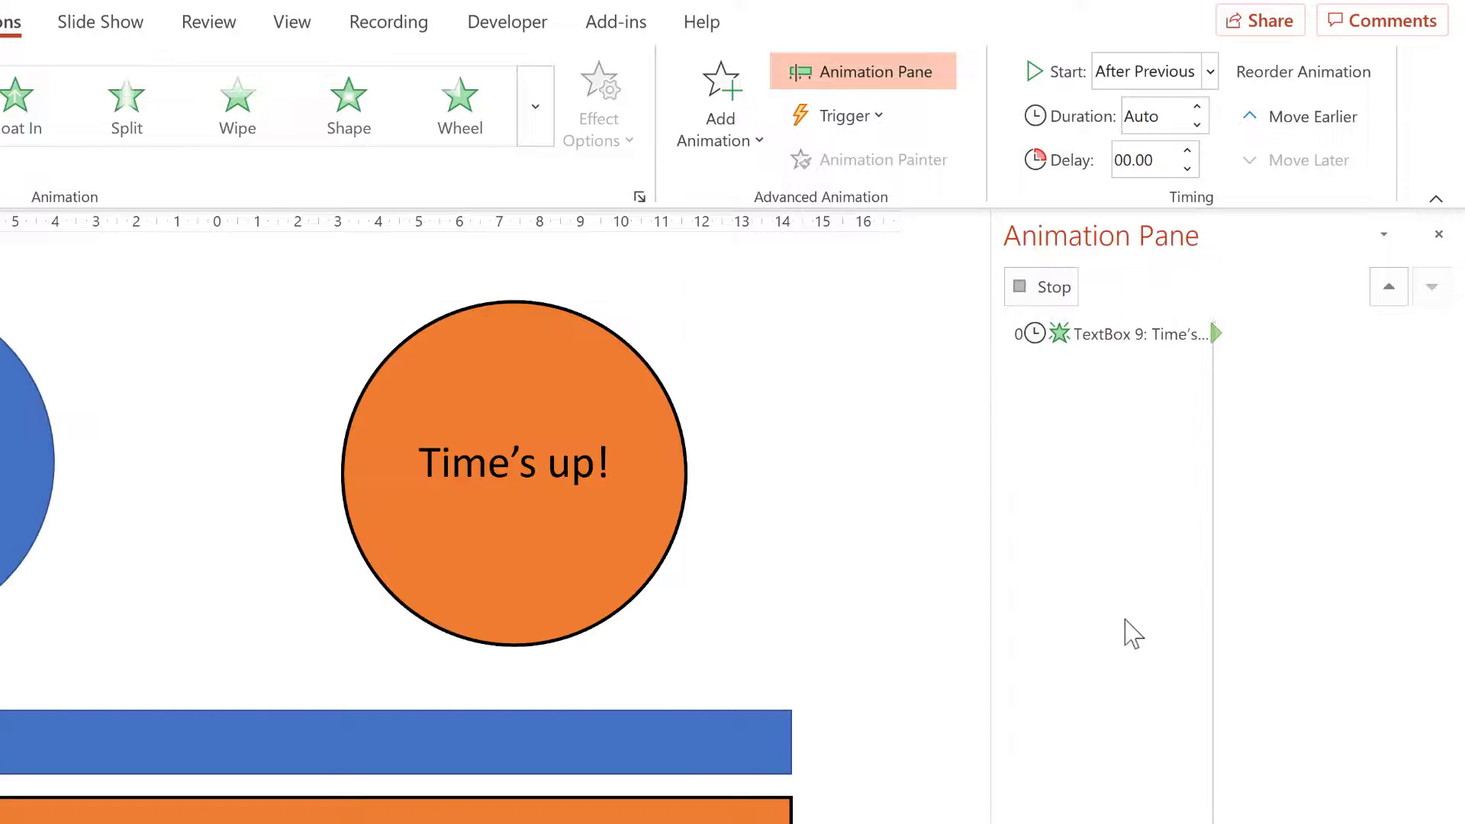
pyautogui.click(1046, 287)
# Preview the Oval 8 Wheel and change its duration from 05.00 to 59 seconds
pyautogui.click(1090, 440)
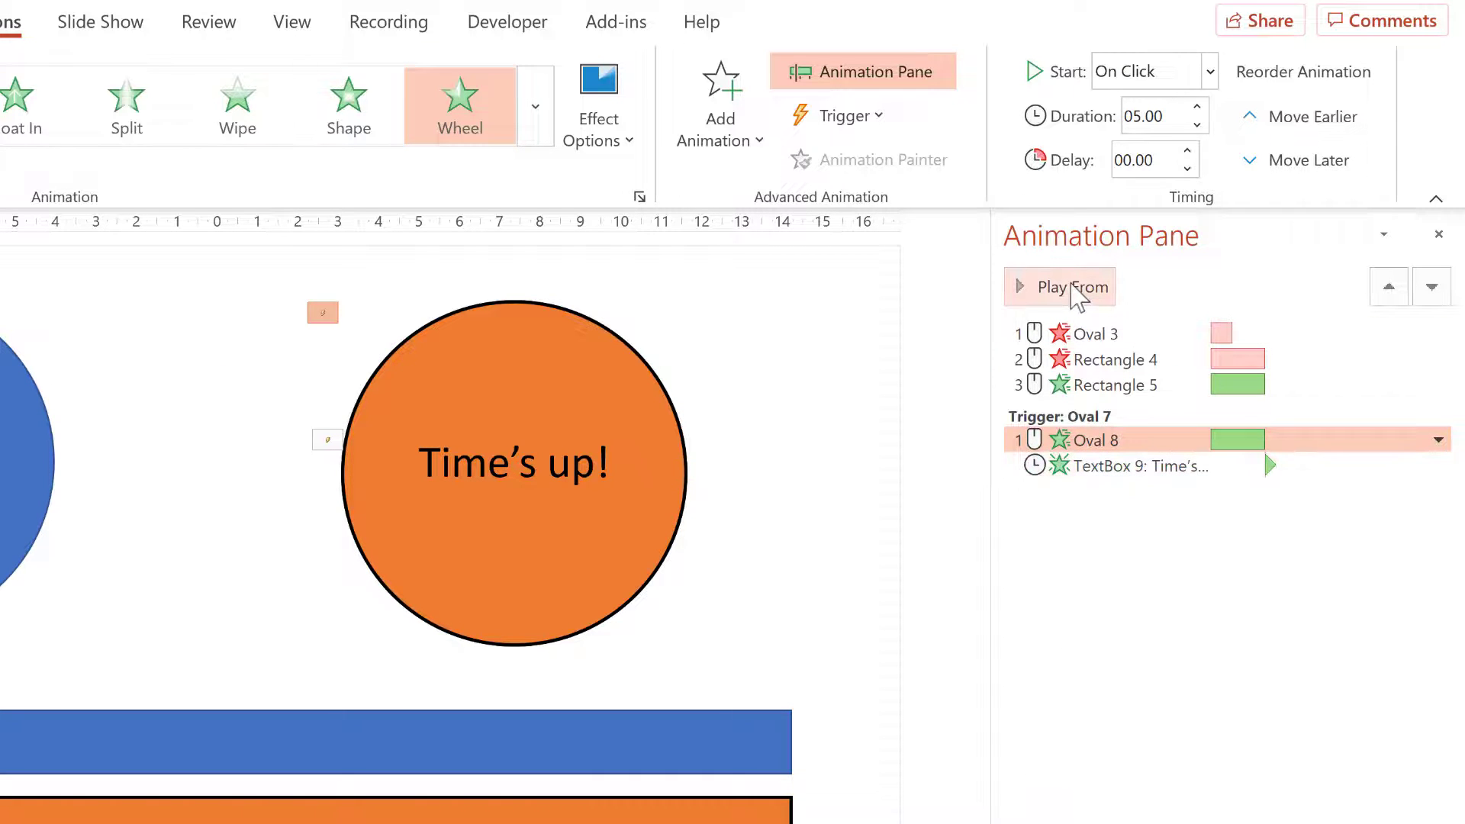
pyautogui.click(1072, 287)
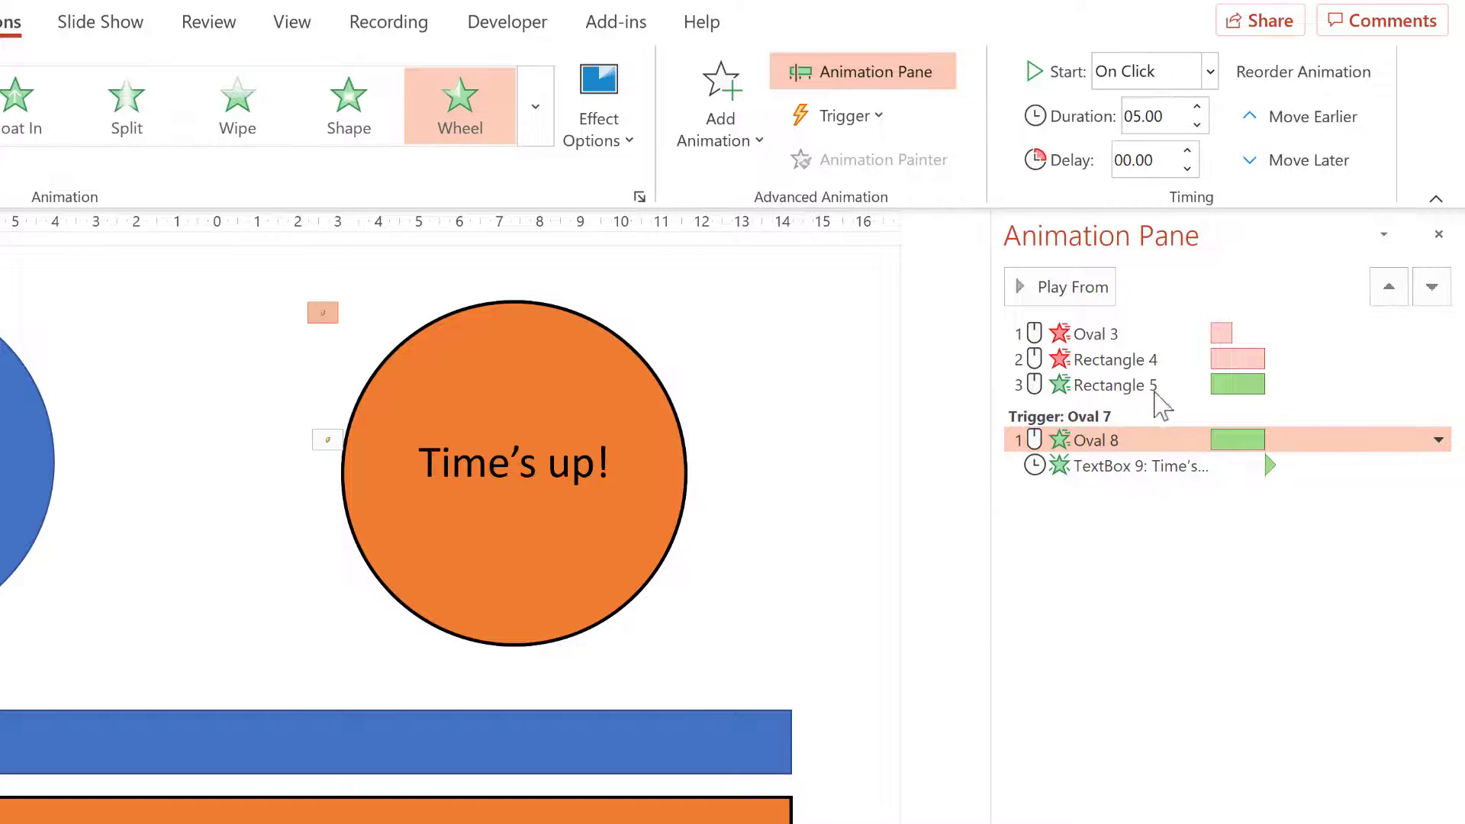
pyautogui.doubleClick(1165, 118)
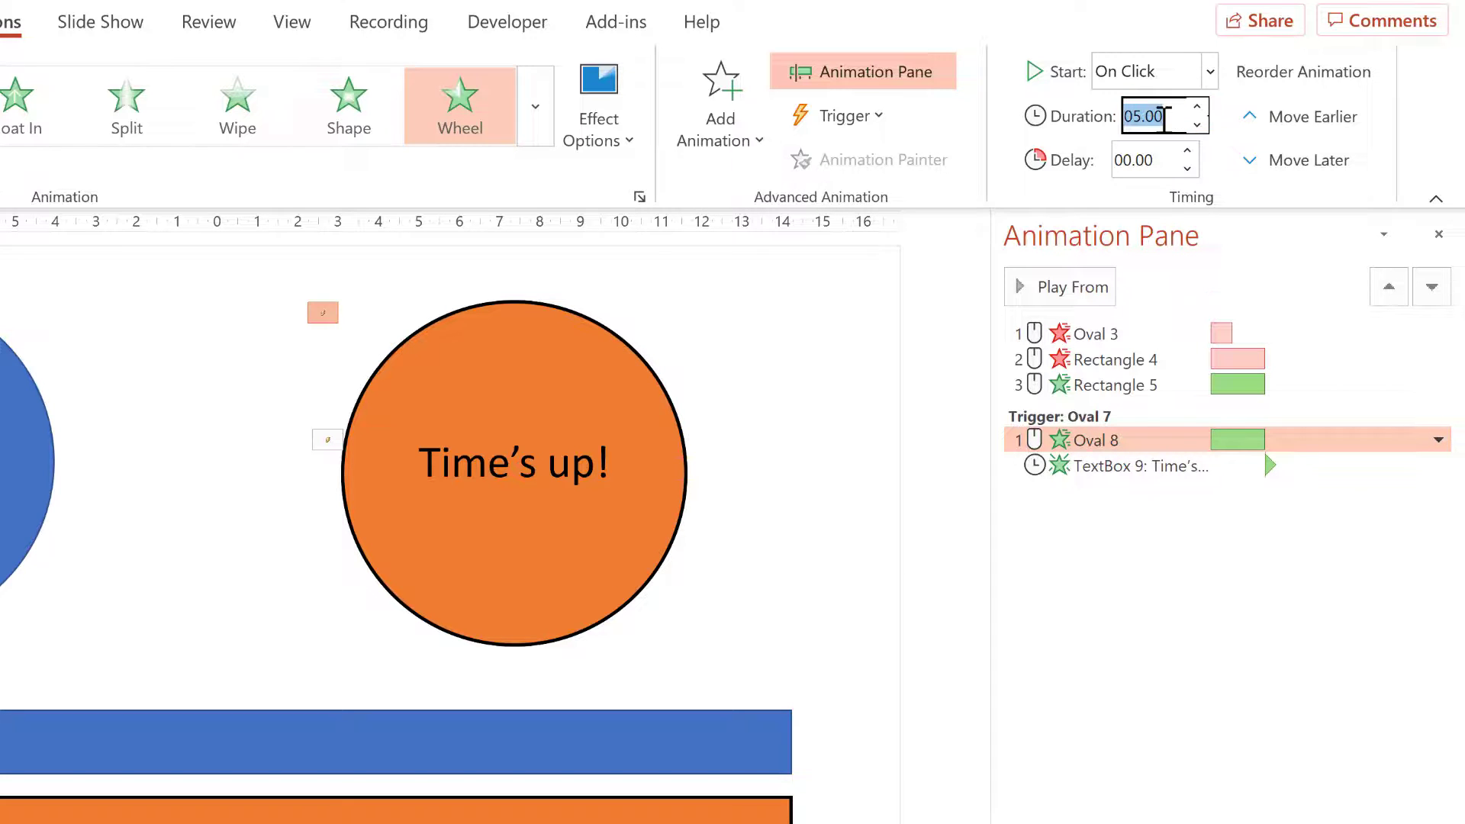
pyautogui.press('BackSpace')
pyautogui.write('59')
pyautogui.press('Return')
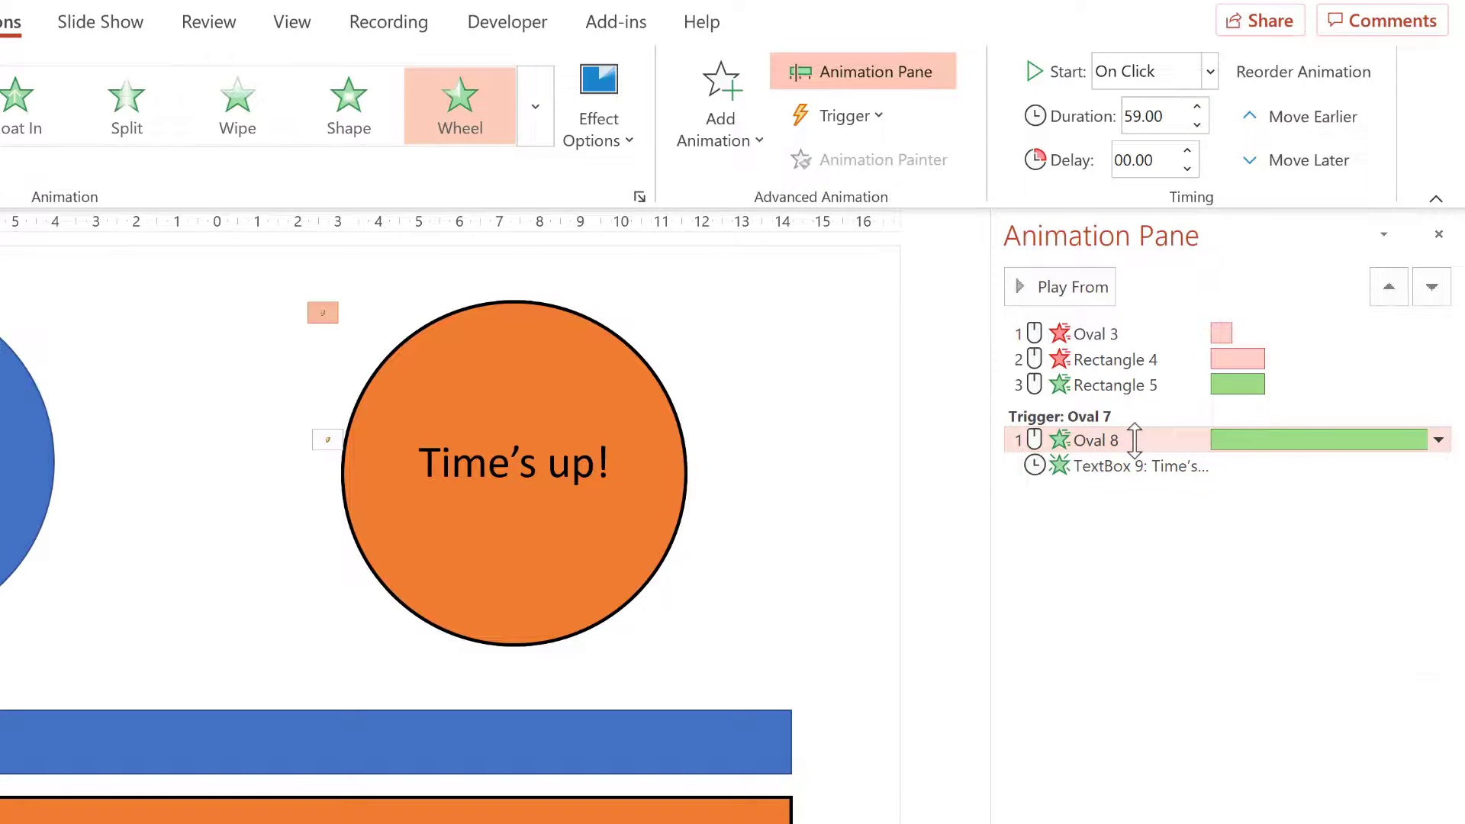
# Set the Oval 8 Wheel duration to 120 seconds in its Timing settings
pyautogui.rightClick(1134, 440)
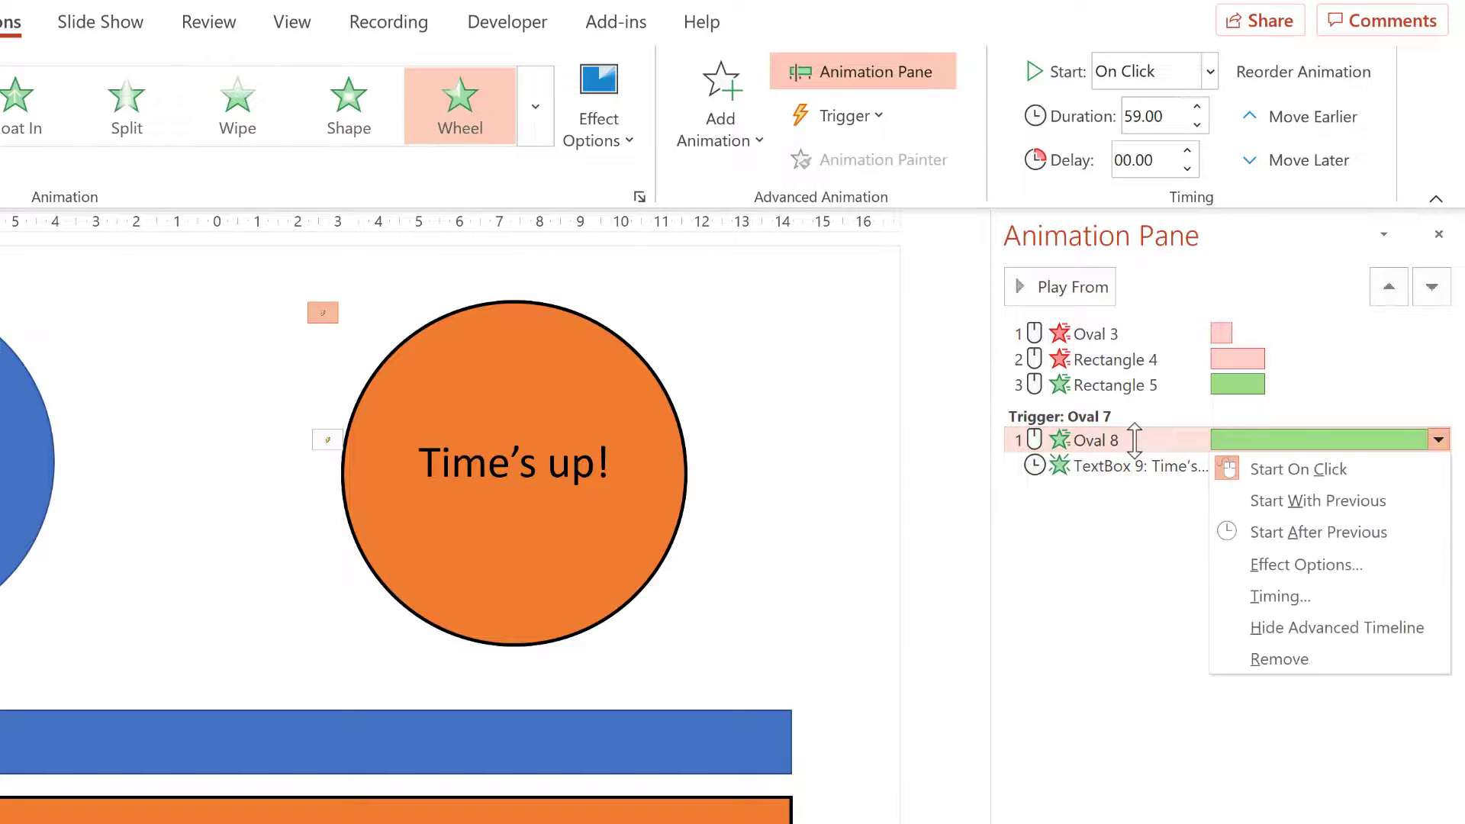
pyautogui.click(1284, 596)
pyautogui.click(422, 450)
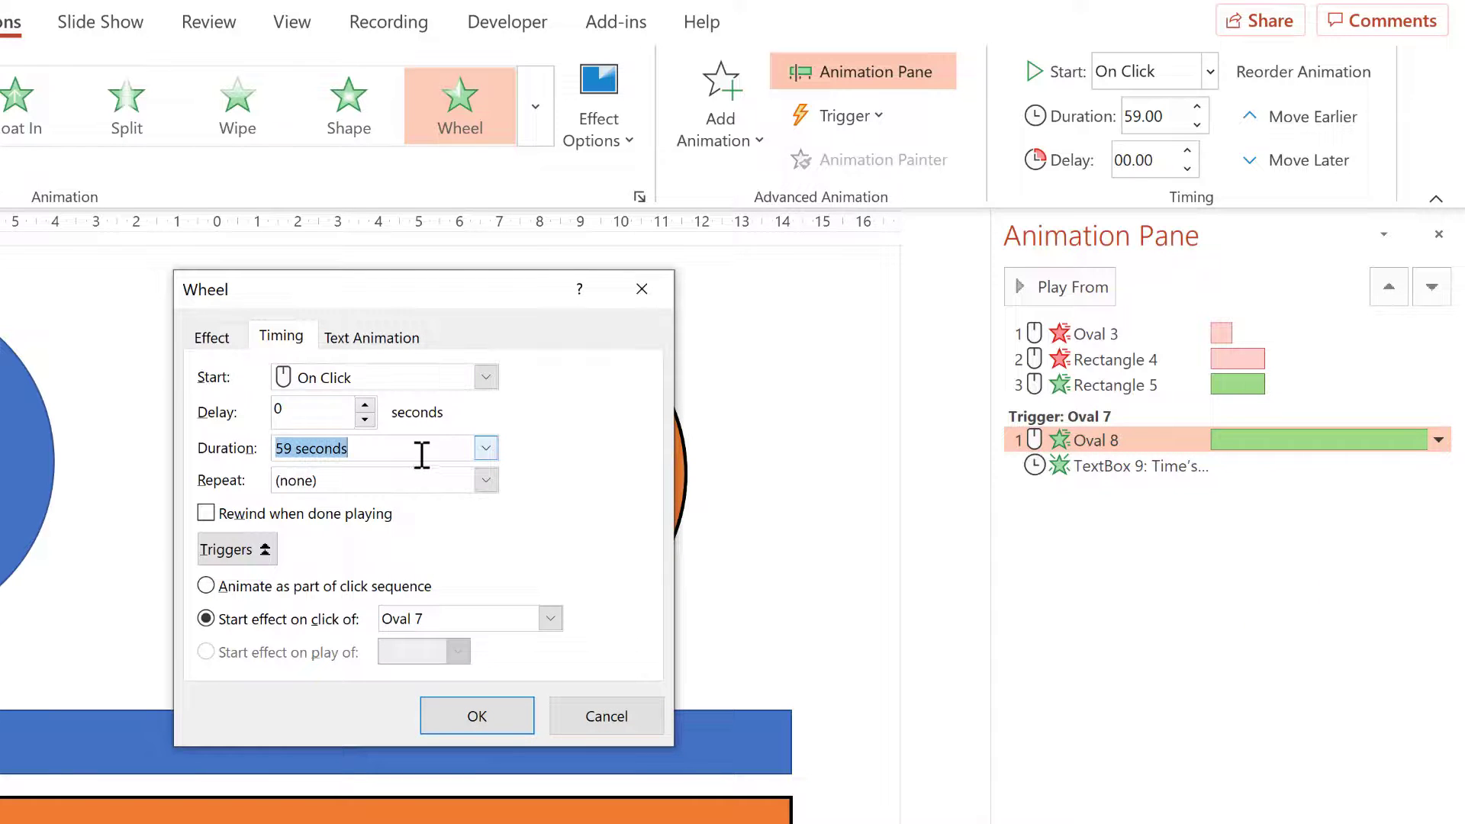
pyautogui.press('BackSpace')
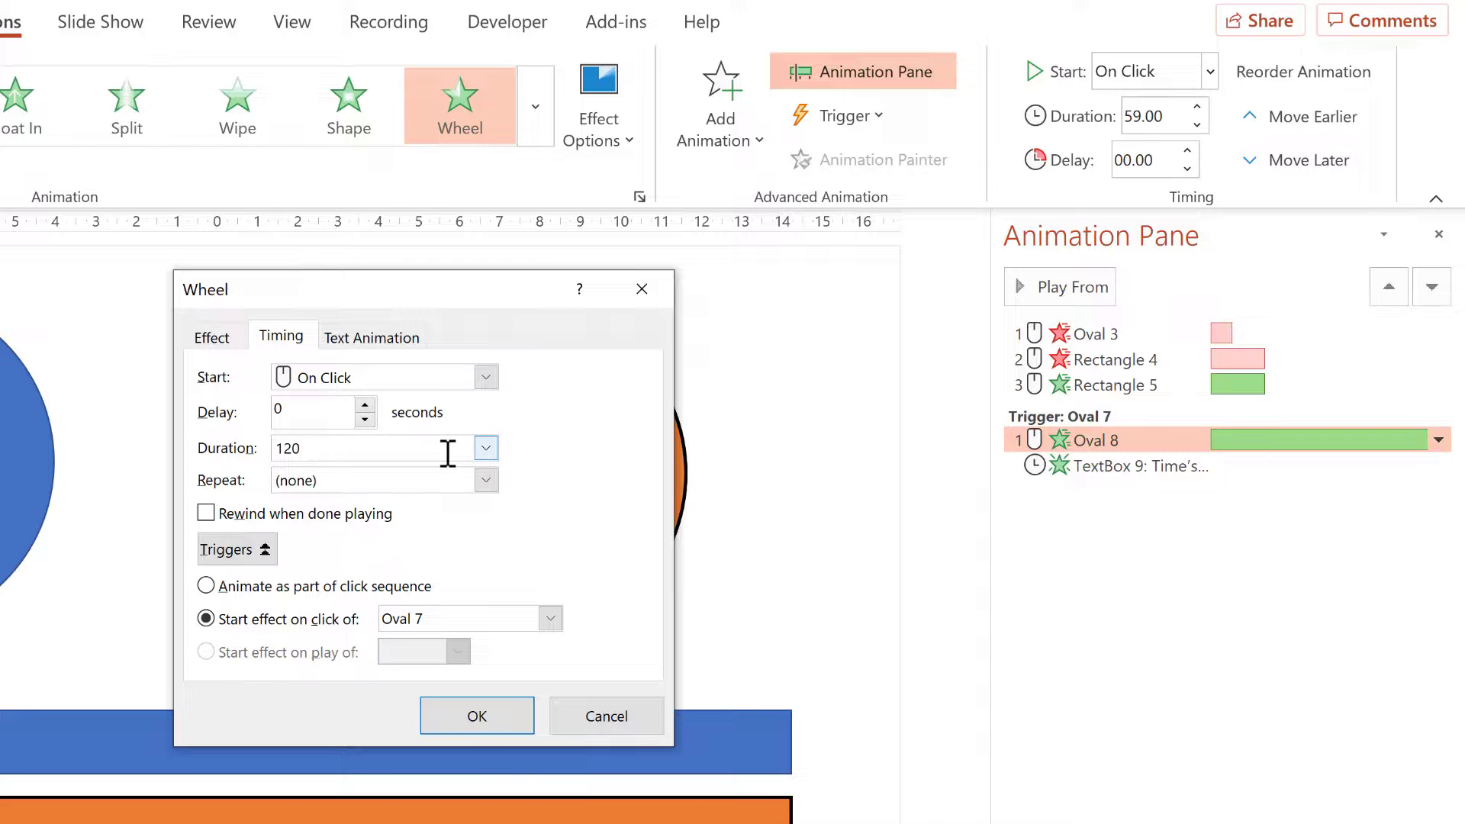
pyautogui.click(492, 705)
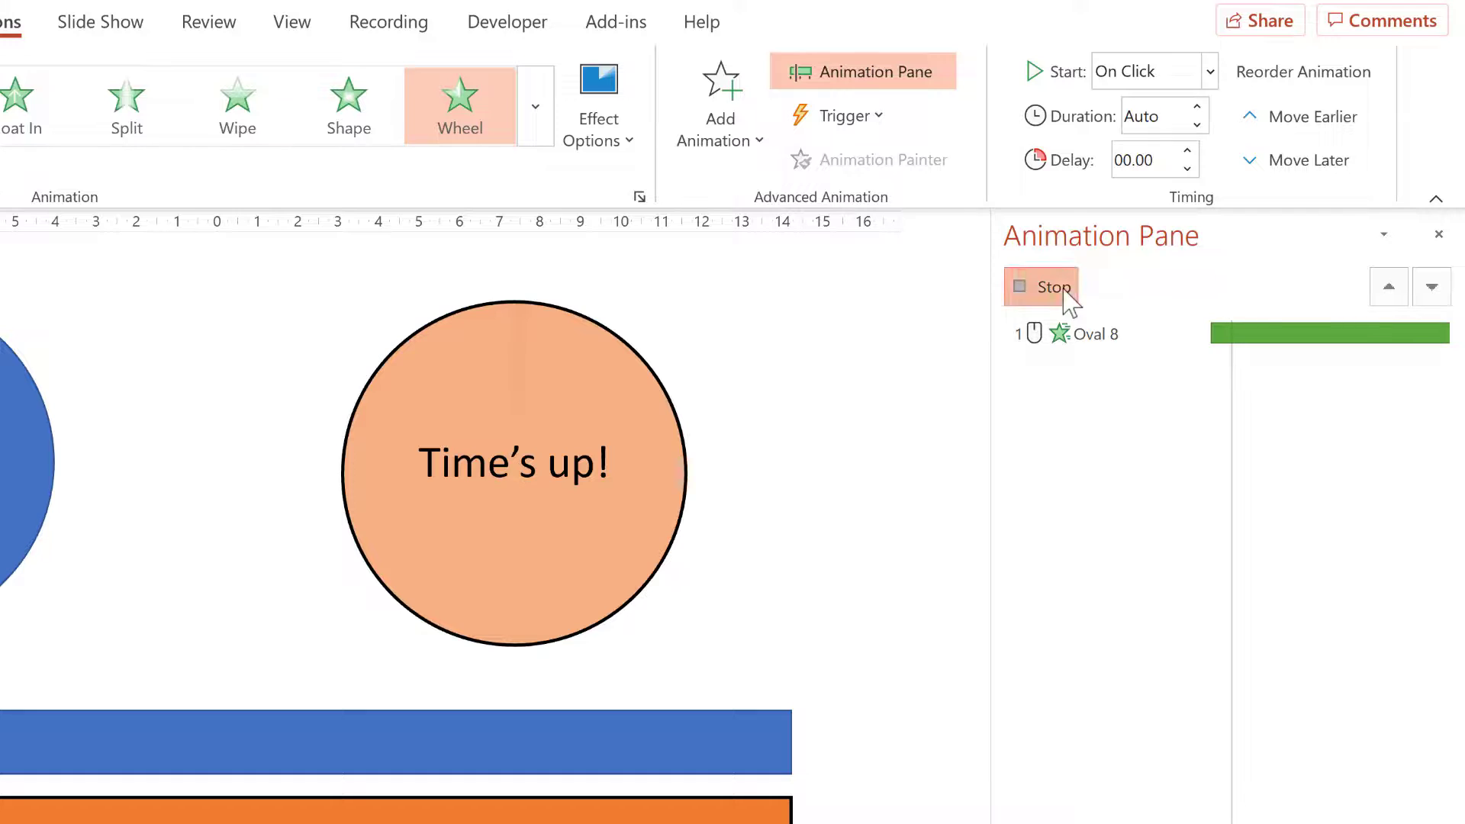
pyautogui.click(1068, 297)
# Change the Oval 8 Wheel duration from 02:00 to 10:00 in the Timing dialog
pyautogui.rightClick(1160, 437)
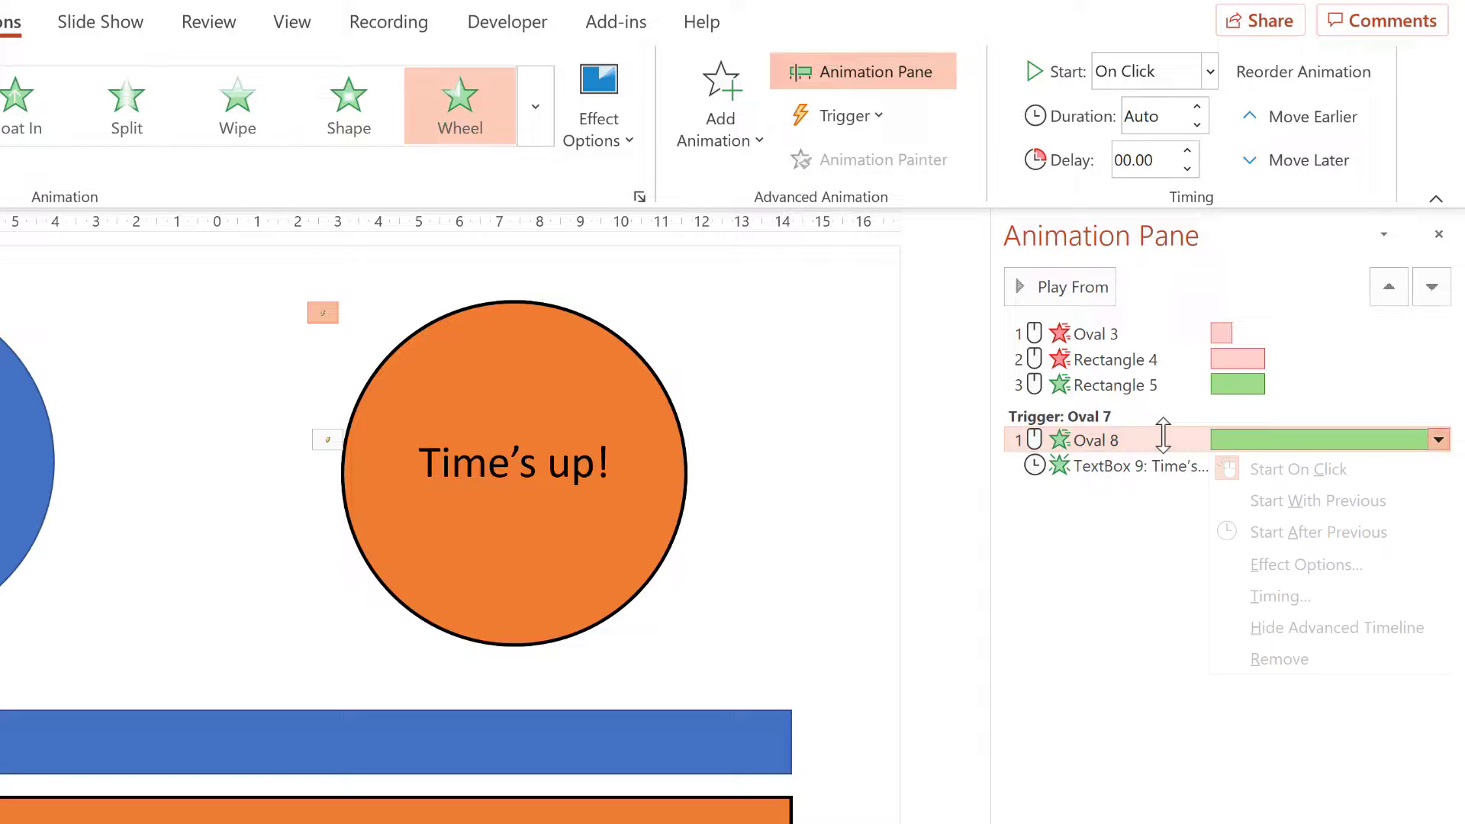
pyautogui.click(1313, 599)
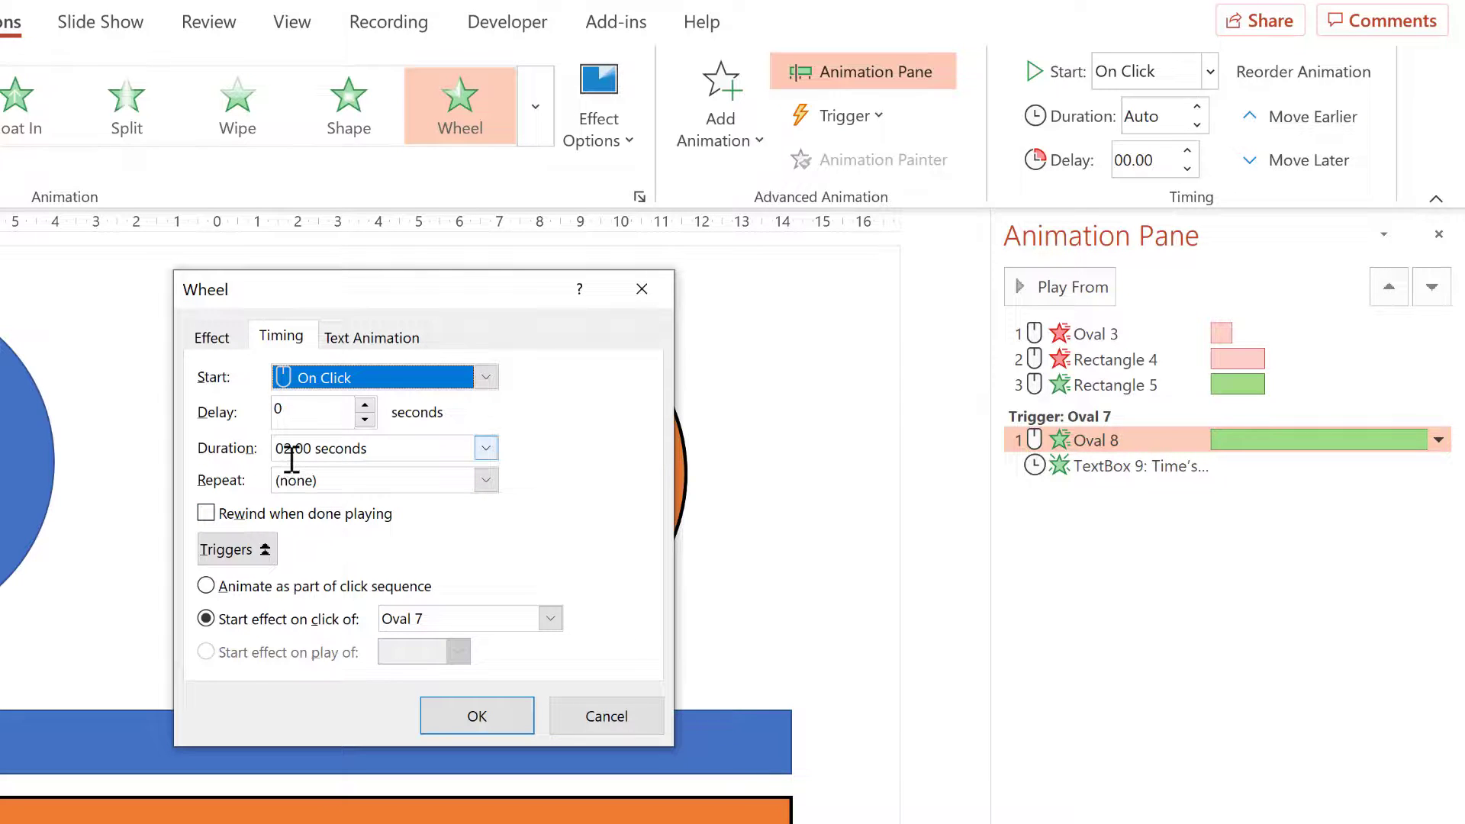
pyautogui.moveTo(369, 448); pyautogui.dragTo(276, 450)
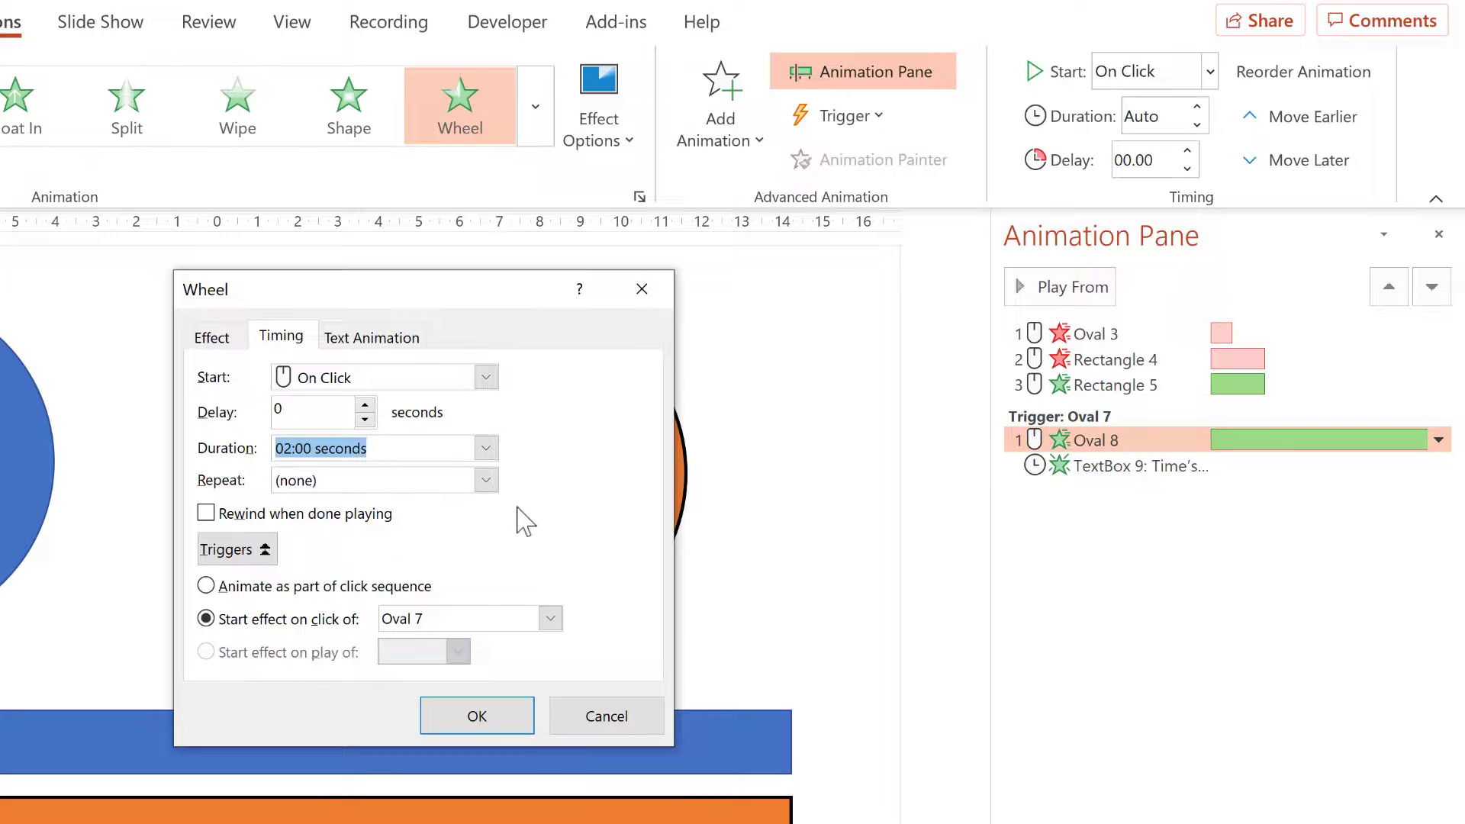
pyautogui.press('BackSpace')
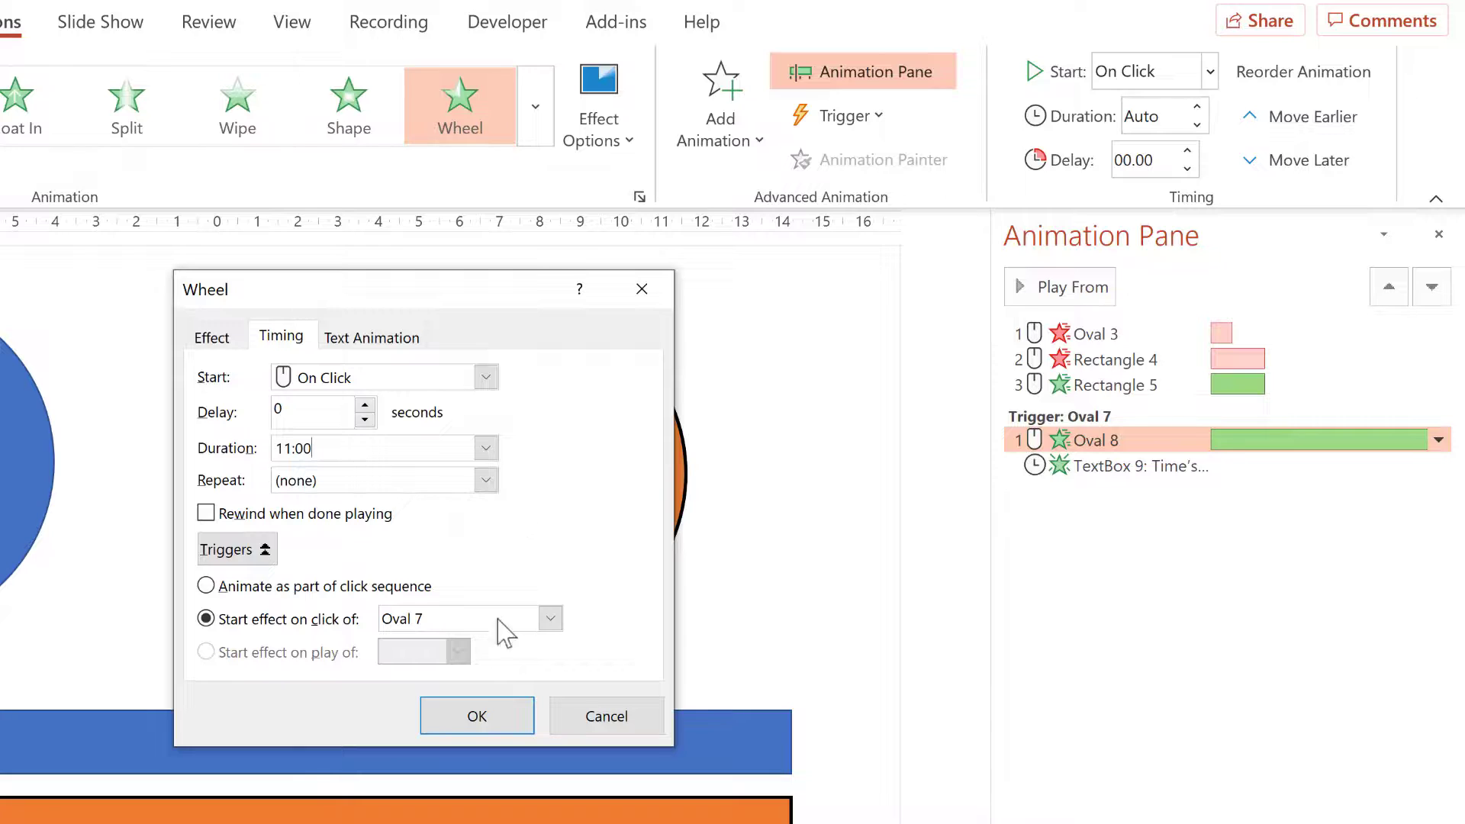
pyautogui.hotkey('alt', 'n')
pyautogui.click(284, 449)
pyautogui.click(461, 723)
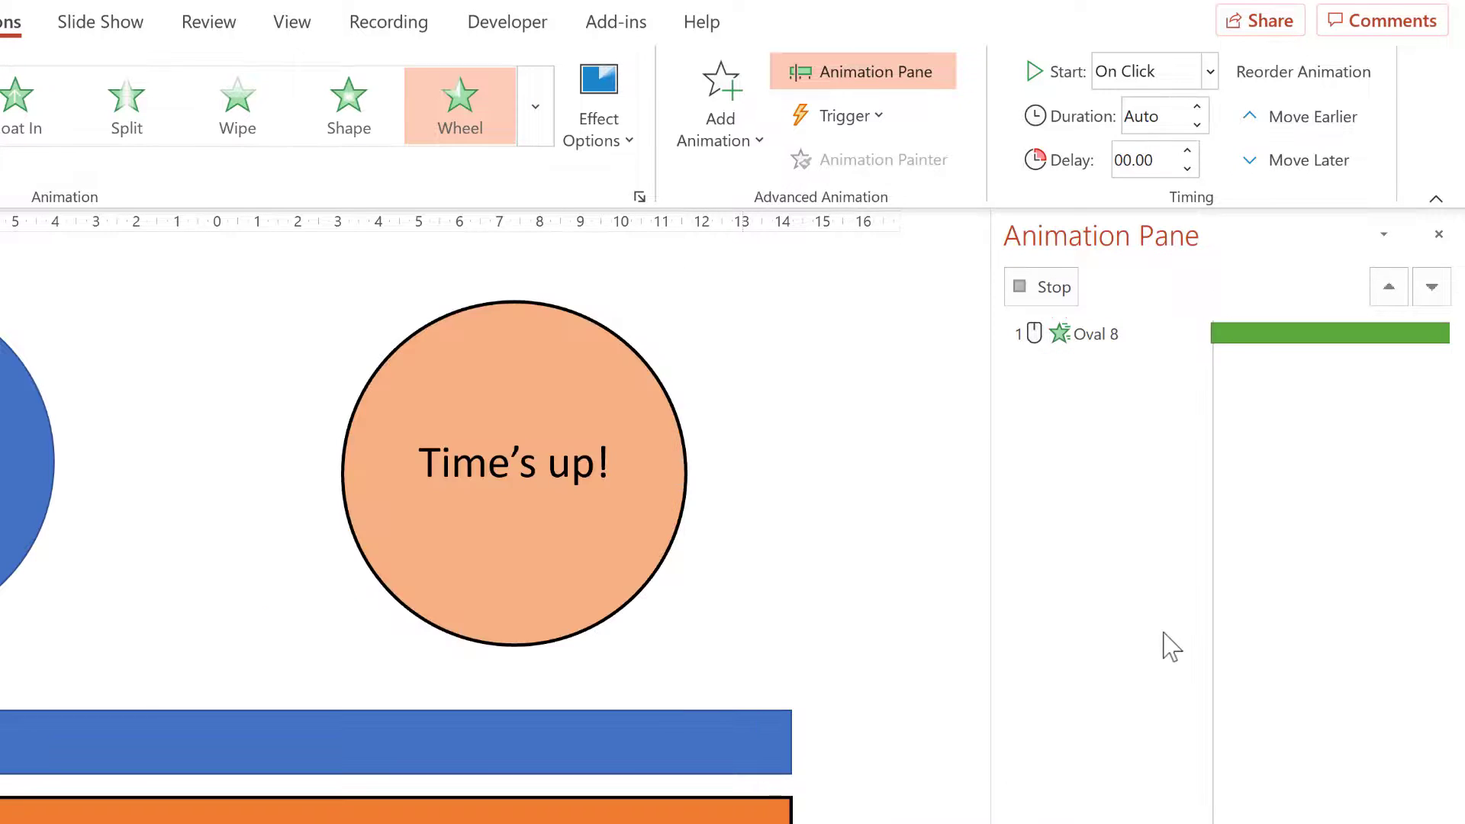
pyautogui.click(1057, 295)
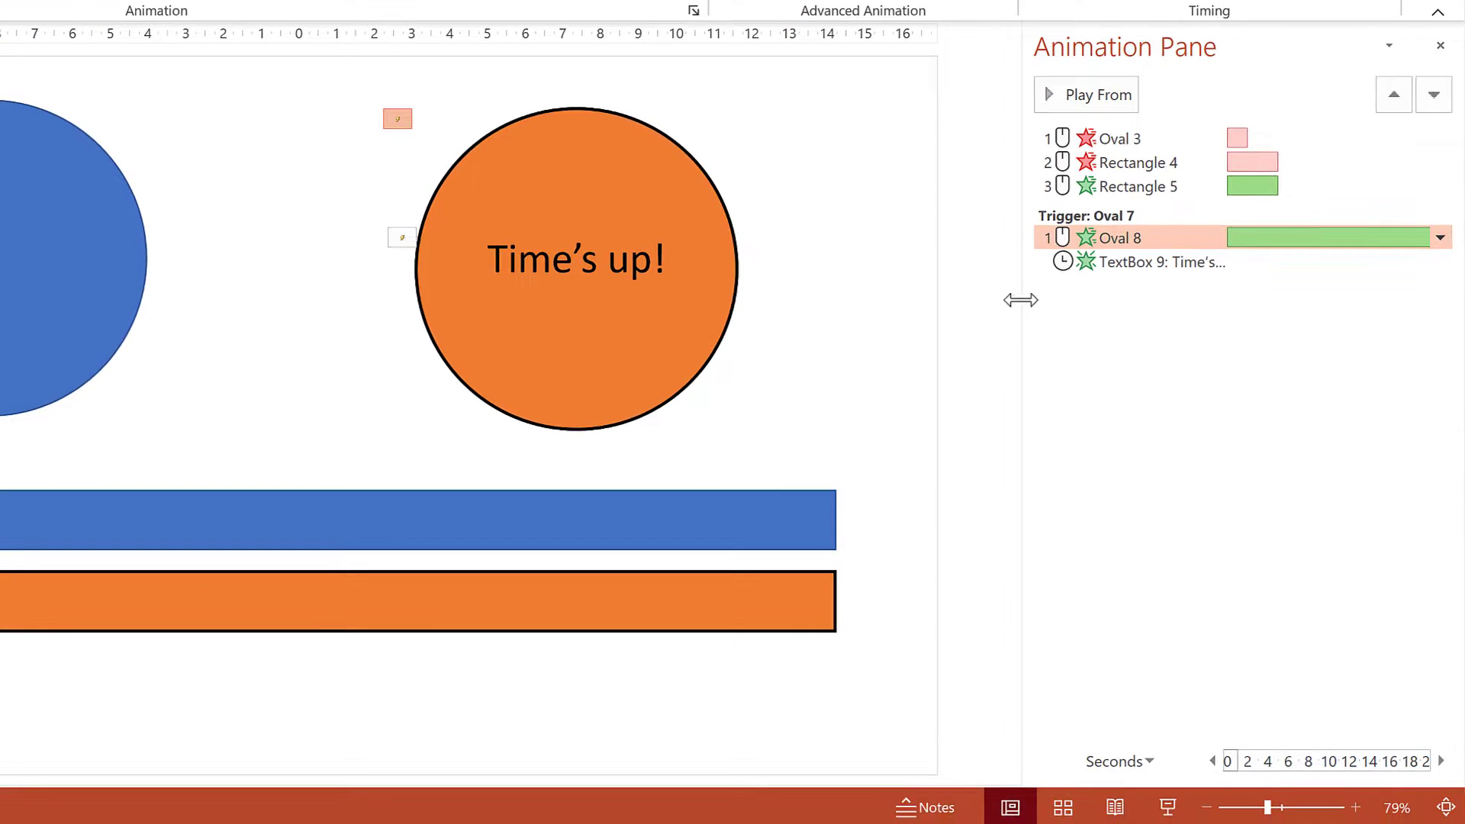
# Widen the Animation Pane and zoom the timeline out to minute steps
pyautogui.moveTo(1021, 299); pyautogui.dragTo(698, 333)
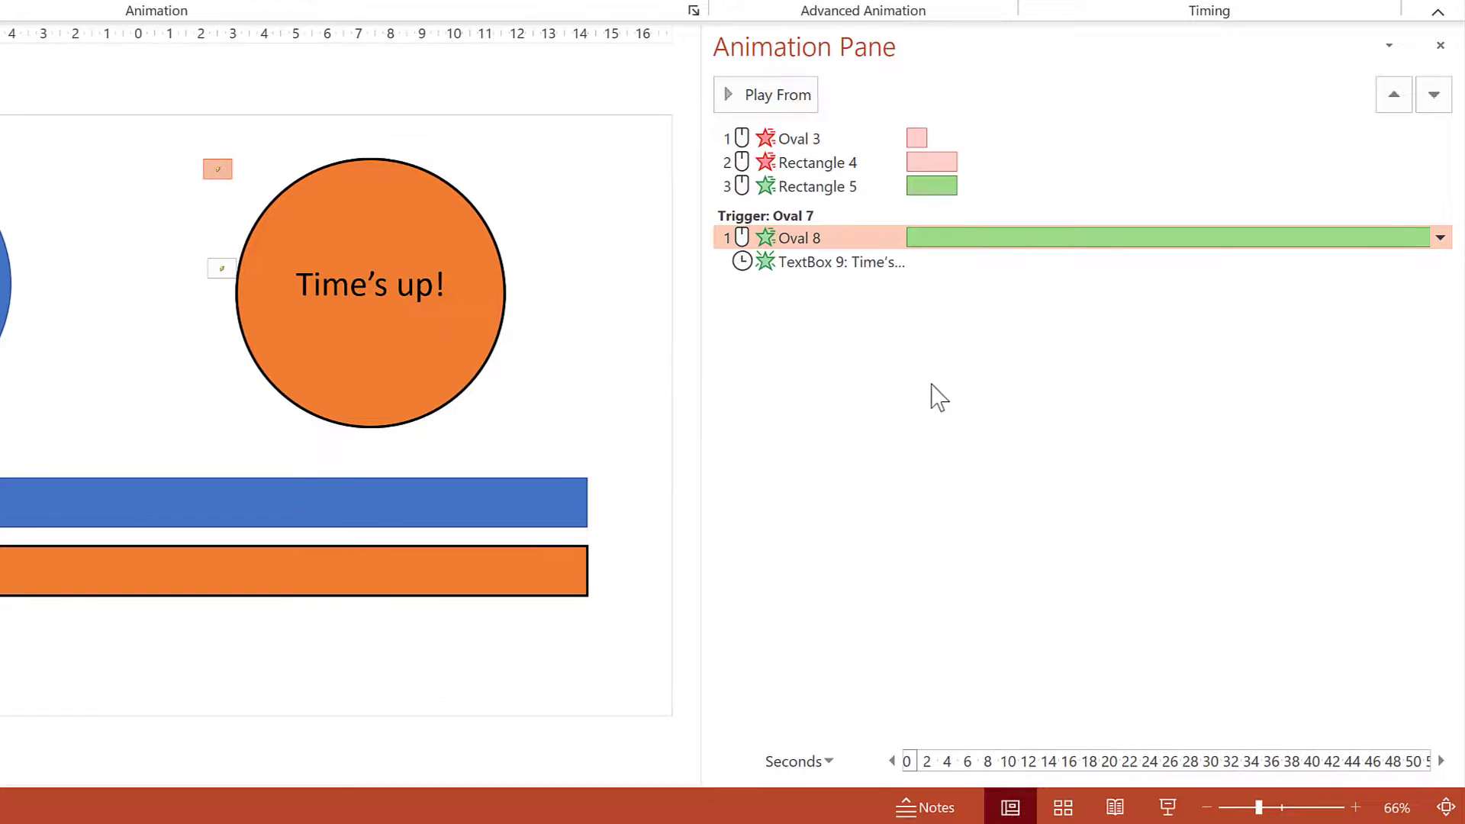
pyautogui.click(830, 759)
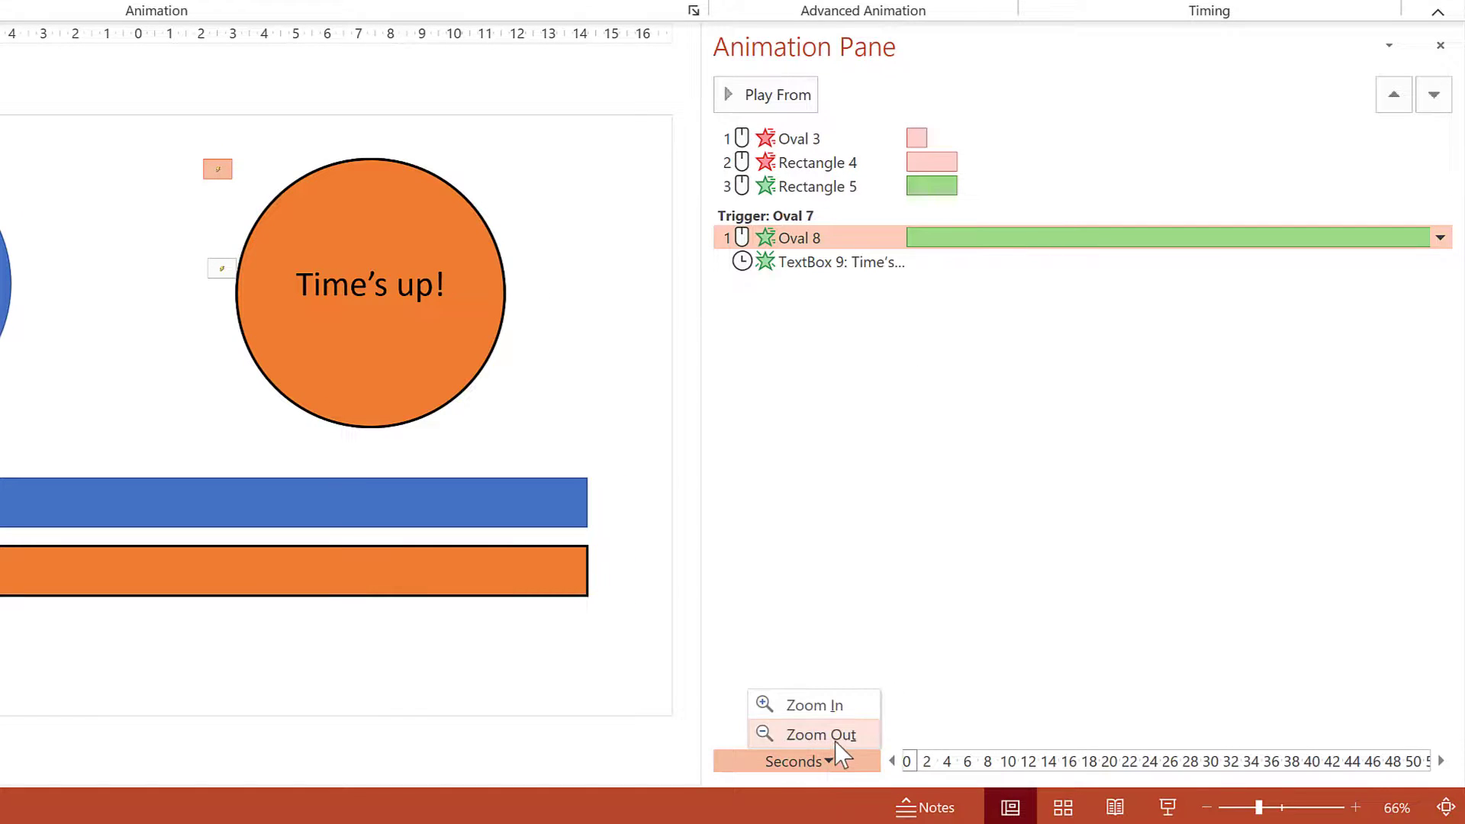
pyautogui.click(834, 739)
pyautogui.click(831, 755)
pyautogui.click(833, 738)
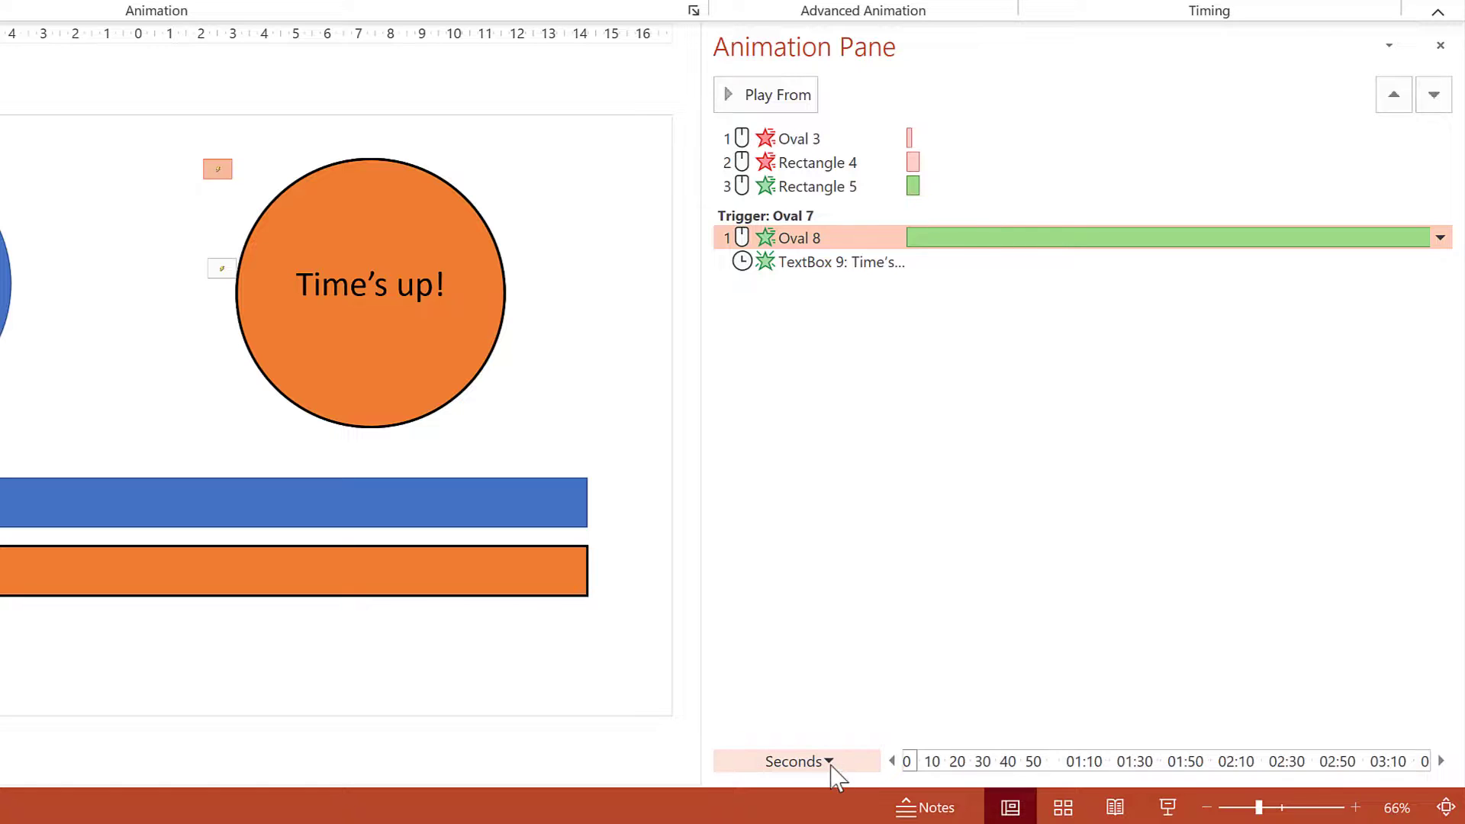
pyautogui.click(829, 760)
pyautogui.click(832, 738)
pyautogui.click(830, 761)
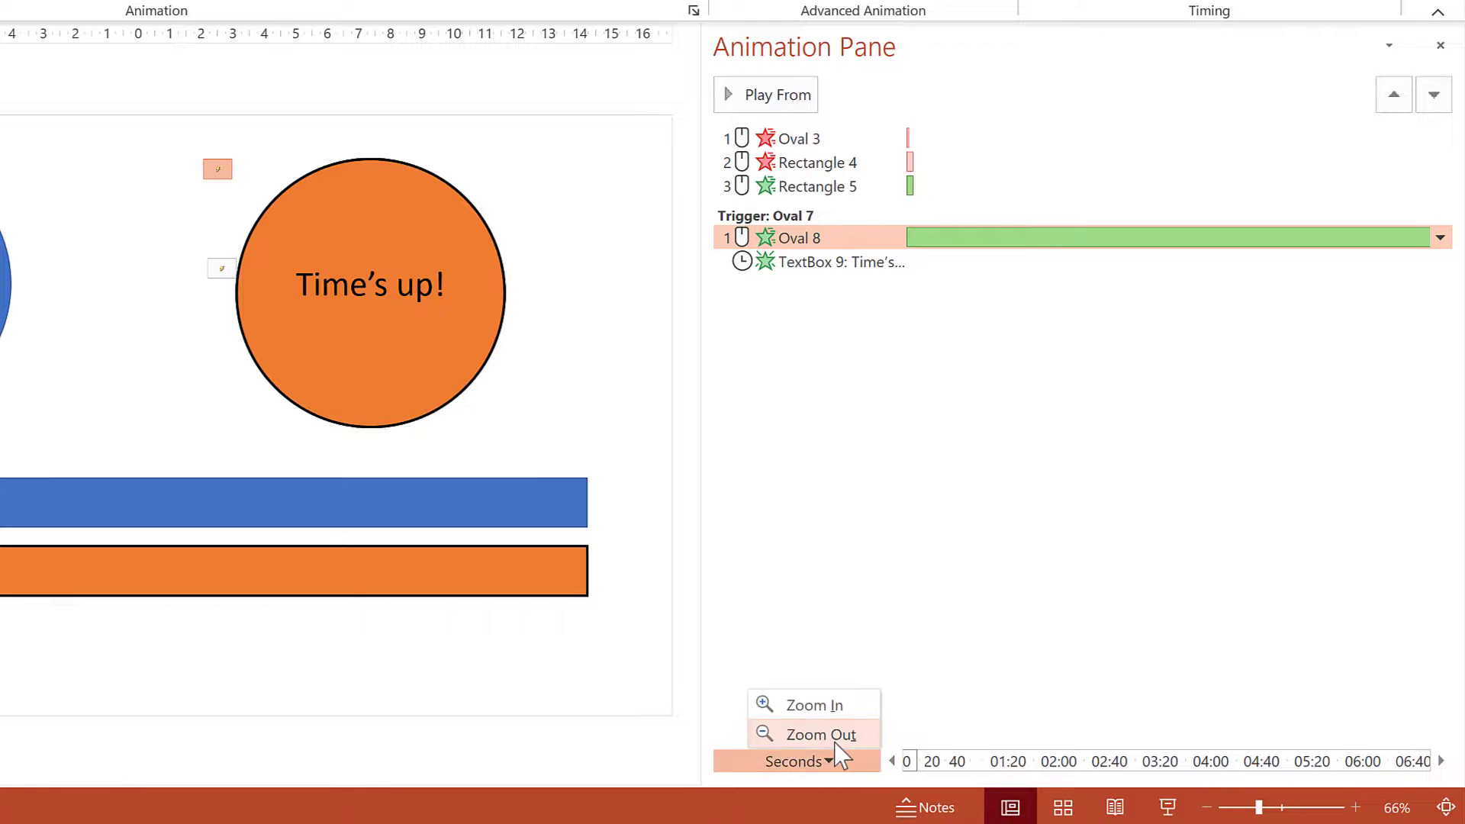
pyautogui.click(834, 738)
# Zoom out to 5-minute steps and drag Oval 8's bar to end near 30:01.6
pyautogui.click(828, 761)
pyautogui.click(833, 738)
pyautogui.click(830, 760)
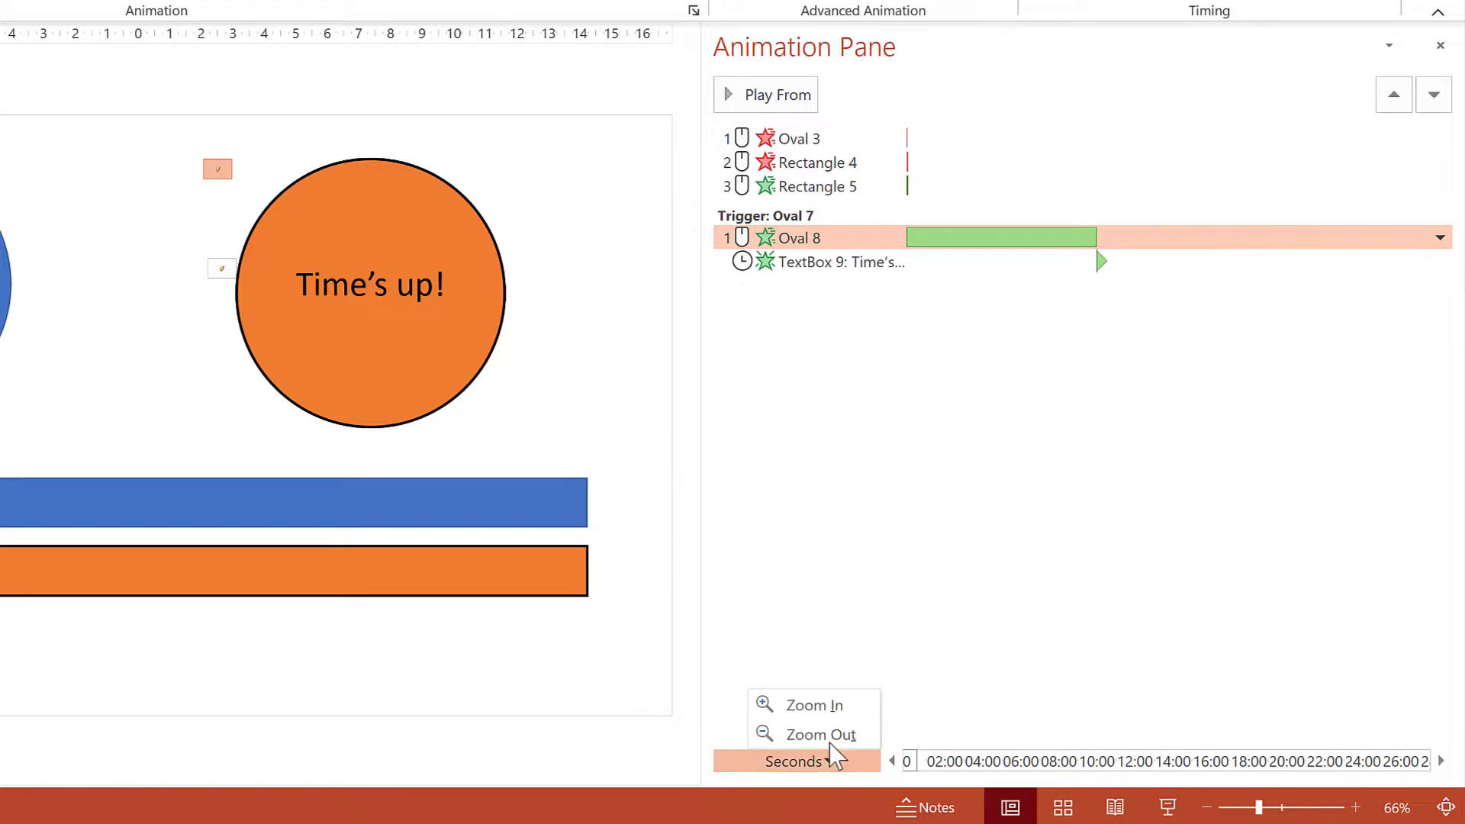
pyautogui.click(831, 740)
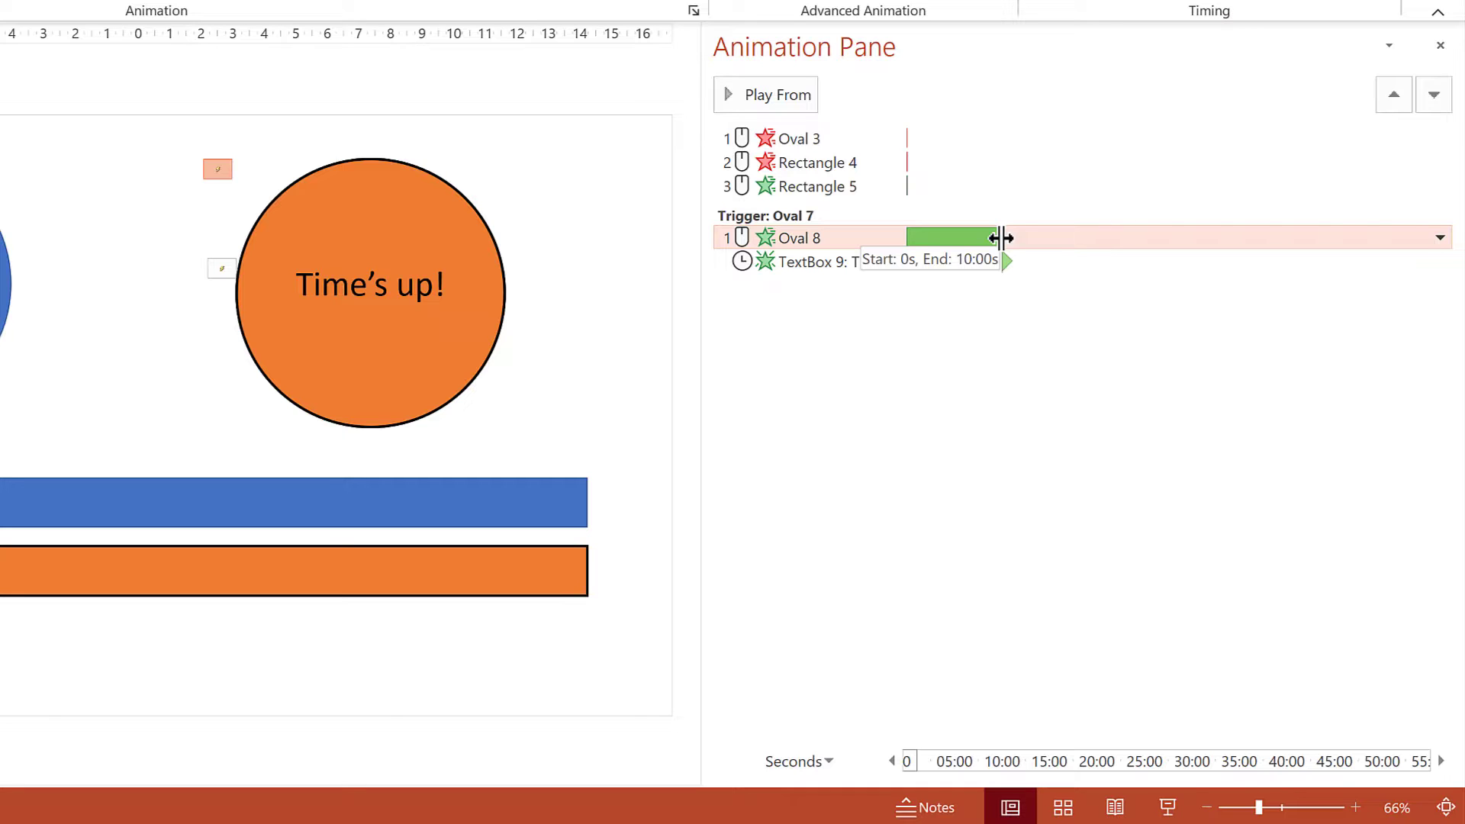
pyautogui.moveTo(1000, 238); pyautogui.dragTo(1412, 298)
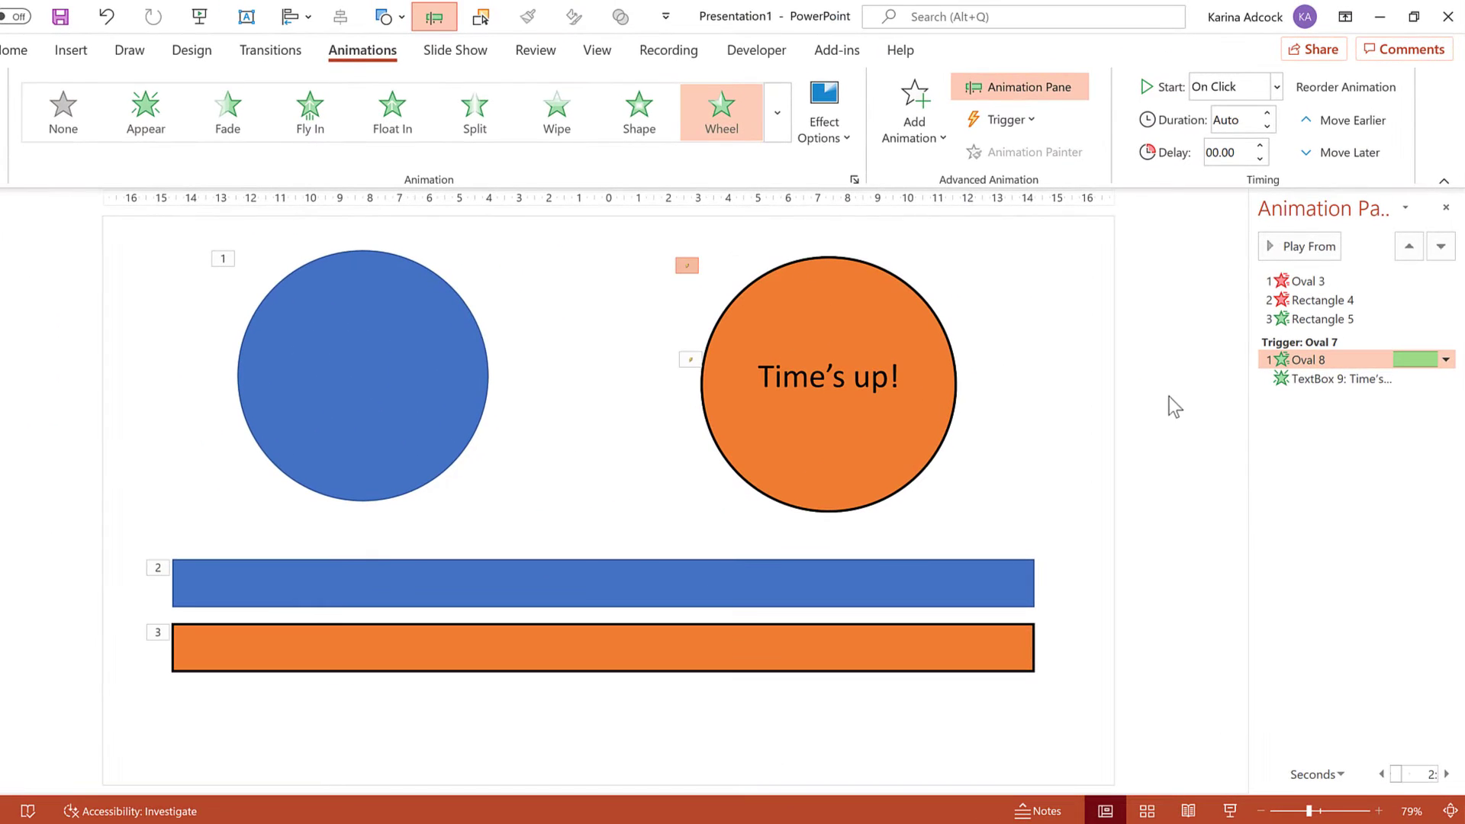